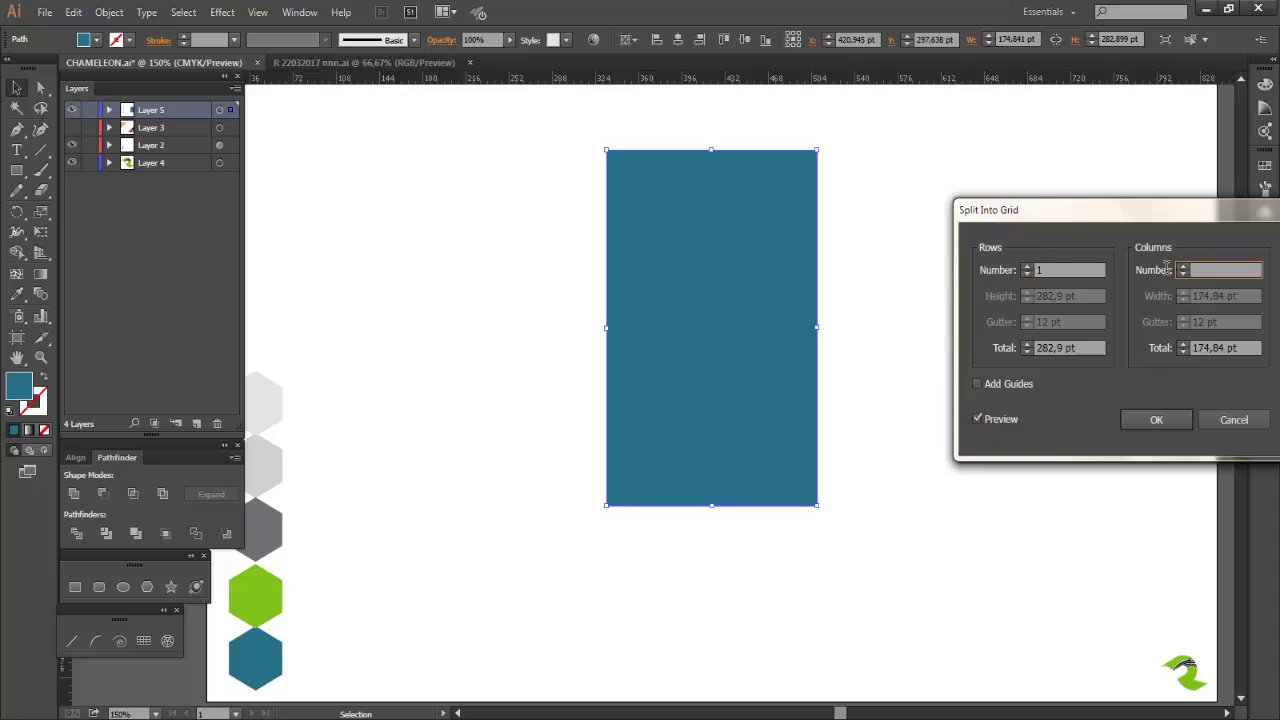
- Split the blue rectangle into a grid of 1 row and 19 columns with a 0 pt gutter
{"action": "type", "text": "19"}
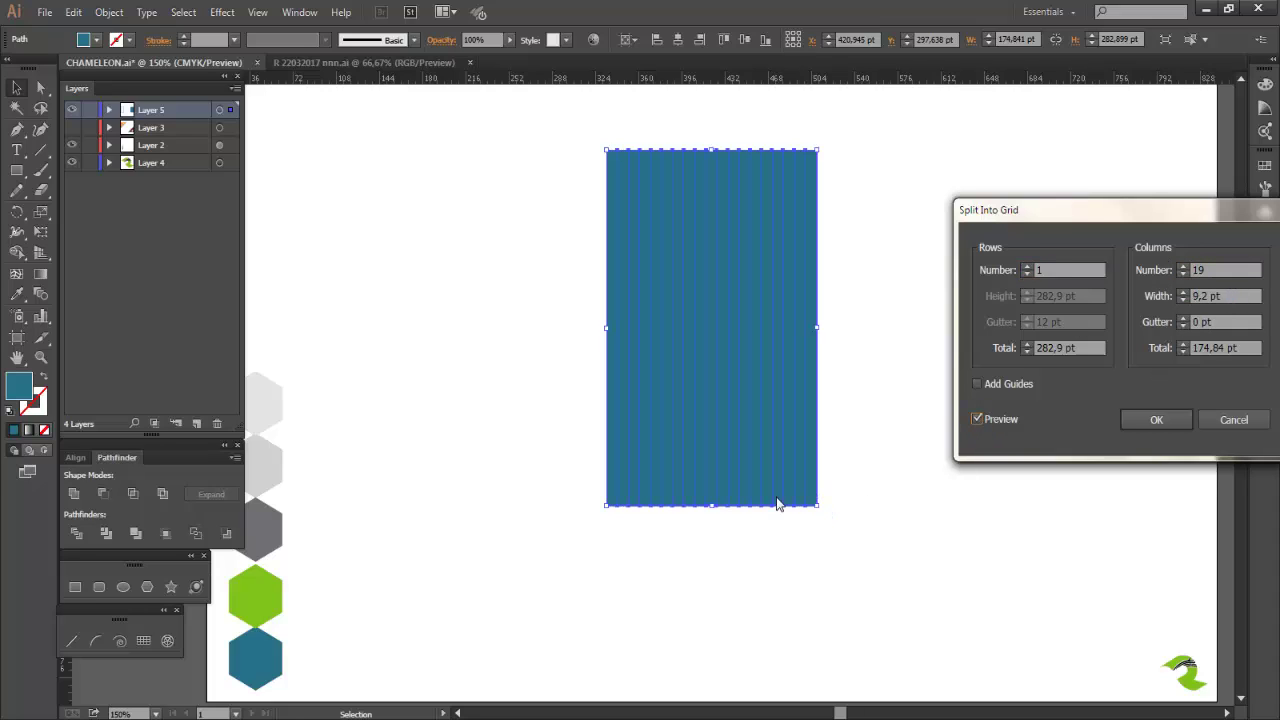
{"action": "double_click", "coordinate": [1226, 269]}
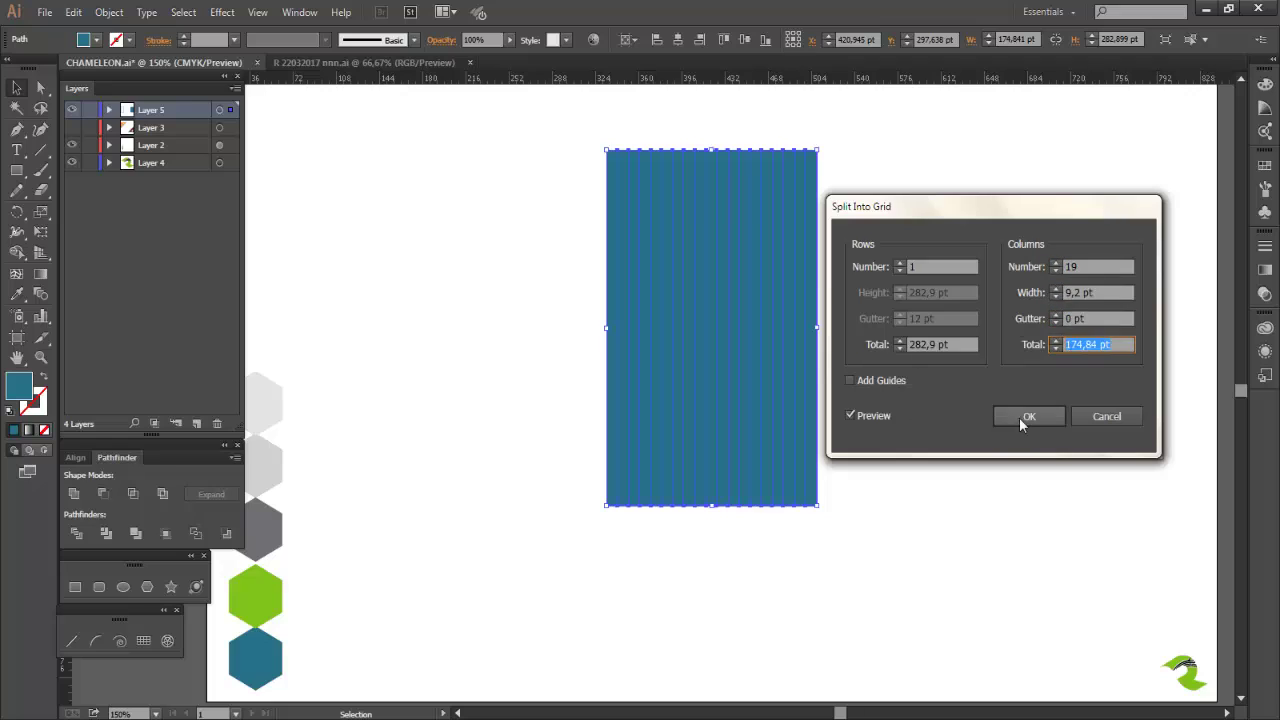
{"action": "left_click", "coordinate": [1019, 418]}
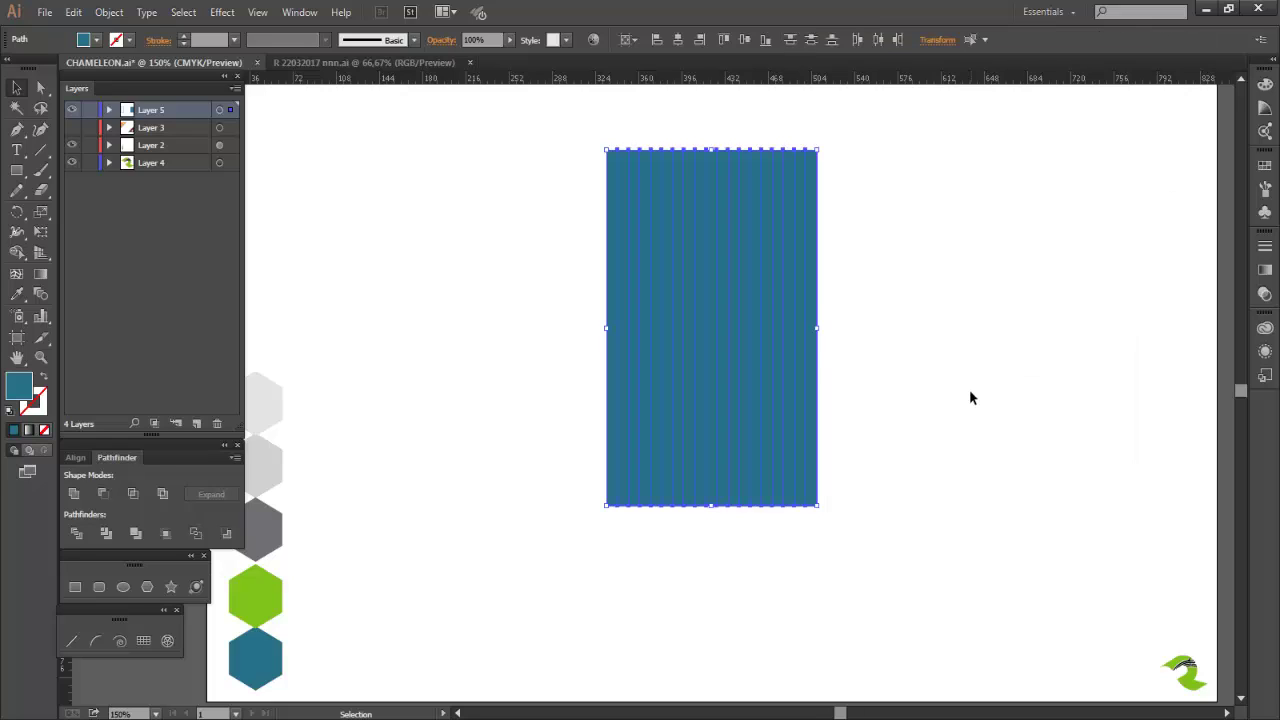
{"action": "scroll", "coordinate": [831, 356], "scroll_direction": "up", "scroll_amount": 1}
{"action": "scroll", "coordinate": [800, 358], "scroll_direction": "up", "scroll_amount": 1}
{"action": "left_click", "coordinate": [897, 333]}
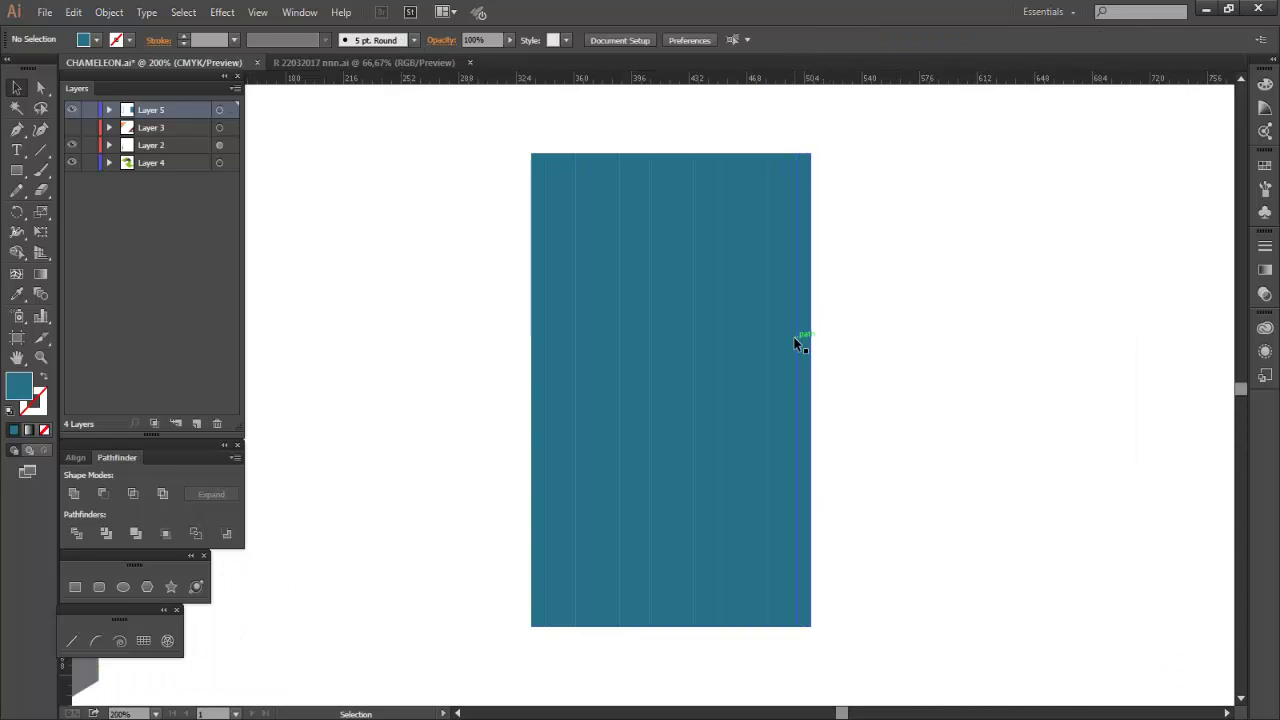
- Delete every second column of the split rectangle, leaving evenly spaced vertical blue stripes
{"action": "scroll", "coordinate": [643, 543], "scroll_direction": "up", "scroll_amount": 1}
{"action": "scroll", "coordinate": [641, 538], "scroll_direction": "down", "scroll_amount": 1}
{"action": "left_click", "coordinate": [553, 614]}
{"action": "key", "text": "Delete"}
{"action": "left_click", "coordinate": [582, 614]}
{"action": "key", "text": "Delete"}
{"action": "left_click", "coordinate": [612, 613]}
{"action": "key", "text": "Delete"}
{"action": "left_click", "coordinate": [641, 612]}
{"action": "left_click", "coordinate": [671, 612]}
{"action": "key", "text": "Delete"}
{"action": "left_click", "coordinate": [701, 612]}
{"action": "key", "text": "Delete"}
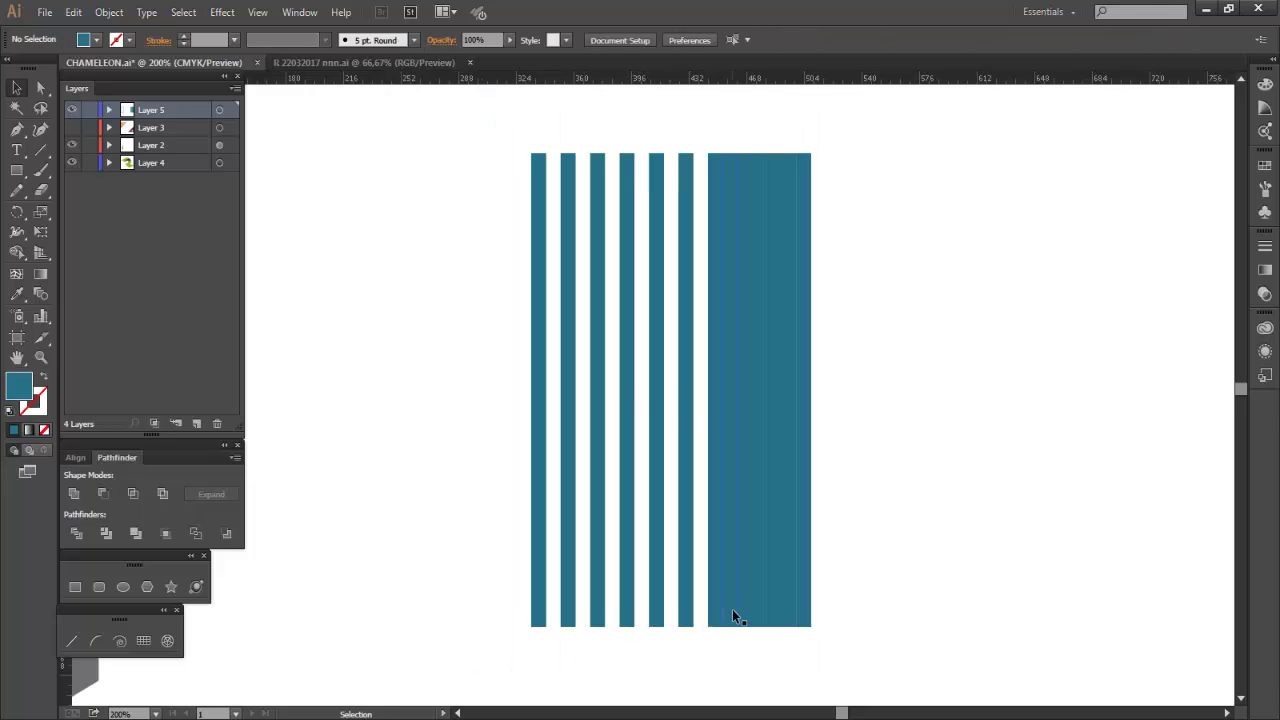
{"action": "left_click", "coordinate": [730, 611]}
{"action": "key", "text": "Delete"}
{"action": "left_click", "coordinate": [759, 613]}
{"action": "key", "text": "Delete"}
- Place a copy of the first blue stripe to the left of the stripes and fill it with the green hexagon's colour
{"action": "scroll", "coordinate": [906, 620], "scroll_direction": "down", "scroll_amount": 1}
{"action": "left_click_drag", "start_coordinate": [540, 343], "coordinate": [422, 334]}
{"action": "left_click", "coordinate": [17, 294]}
{"action": "left_click", "coordinate": [91, 671]}
{"action": "left_click", "coordinate": [17, 88]}
{"action": "left_click", "coordinate": [446, 176]}
{"action": "left_click", "coordinate": [422, 400]}
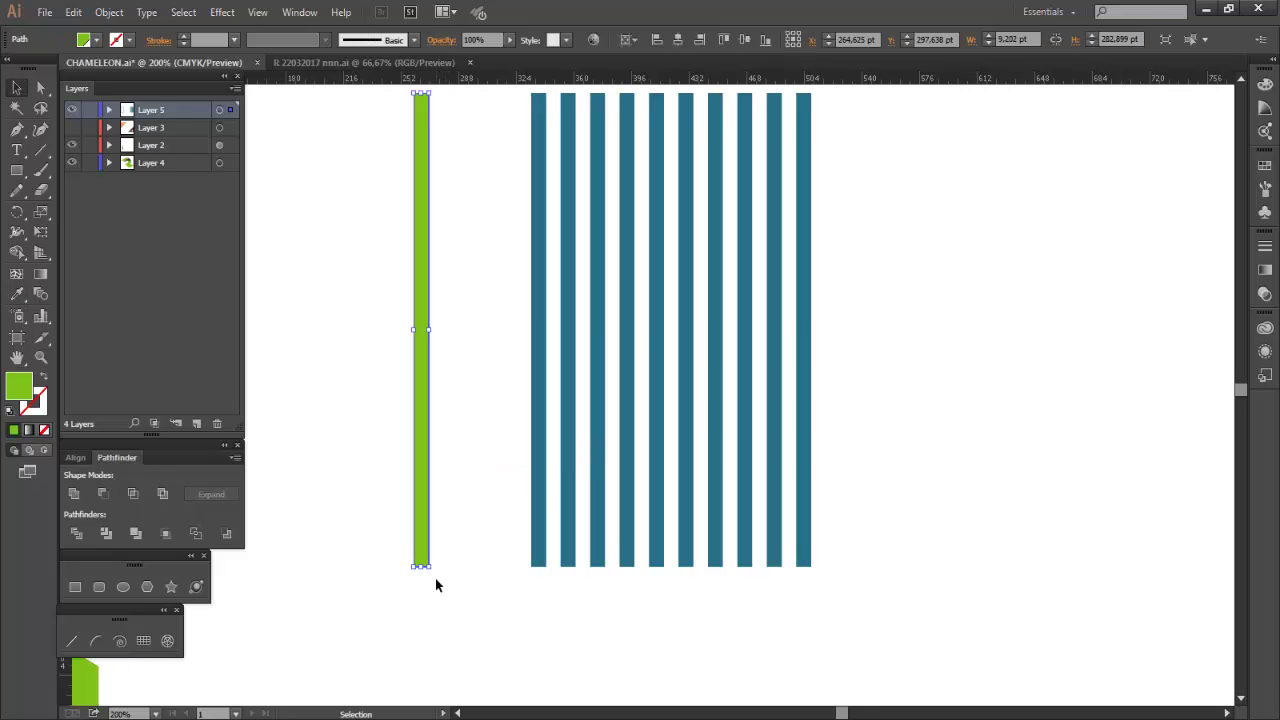
- Rotate the green stripe to horizontal, centre it on the blue stripes, and move it flush with their bottom ends
{"action": "left_click_drag", "start_coordinate": [431, 575], "coordinate": [655, 338]}
{"action": "left_click", "coordinate": [678, 40]}
{"action": "left_click", "coordinate": [745, 40]}
{"action": "left_click", "coordinate": [855, 245]}
{"action": "left_click_drag", "start_coordinate": [866, 330], "coordinate": [838, 557]}
{"action": "scroll", "coordinate": [748, 583], "scroll_direction": "up", "scroll_amount": 4}
{"action": "scroll", "coordinate": [740, 500], "scroll_direction": "down", "scroll_amount": 4}
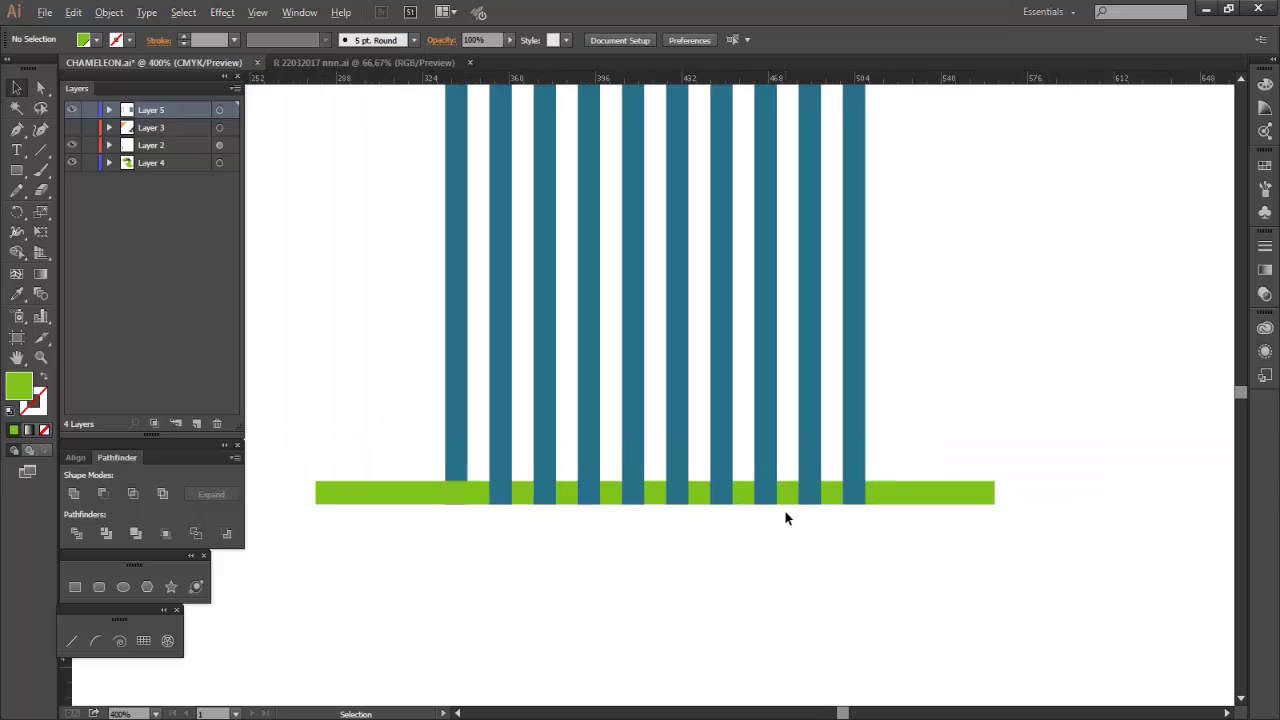
- Stack two copies of the horizontal green bar directly above it, touching edge to edge
{"action": "scroll", "coordinate": [786, 514], "scroll_direction": "up", "scroll_amount": 2}
{"action": "right_click", "coordinate": [791, 486]}
{"action": "left_click", "coordinate": [835, 497]}
{"action": "scroll", "coordinate": [760, 494], "scroll_direction": "up", "scroll_amount": 2}
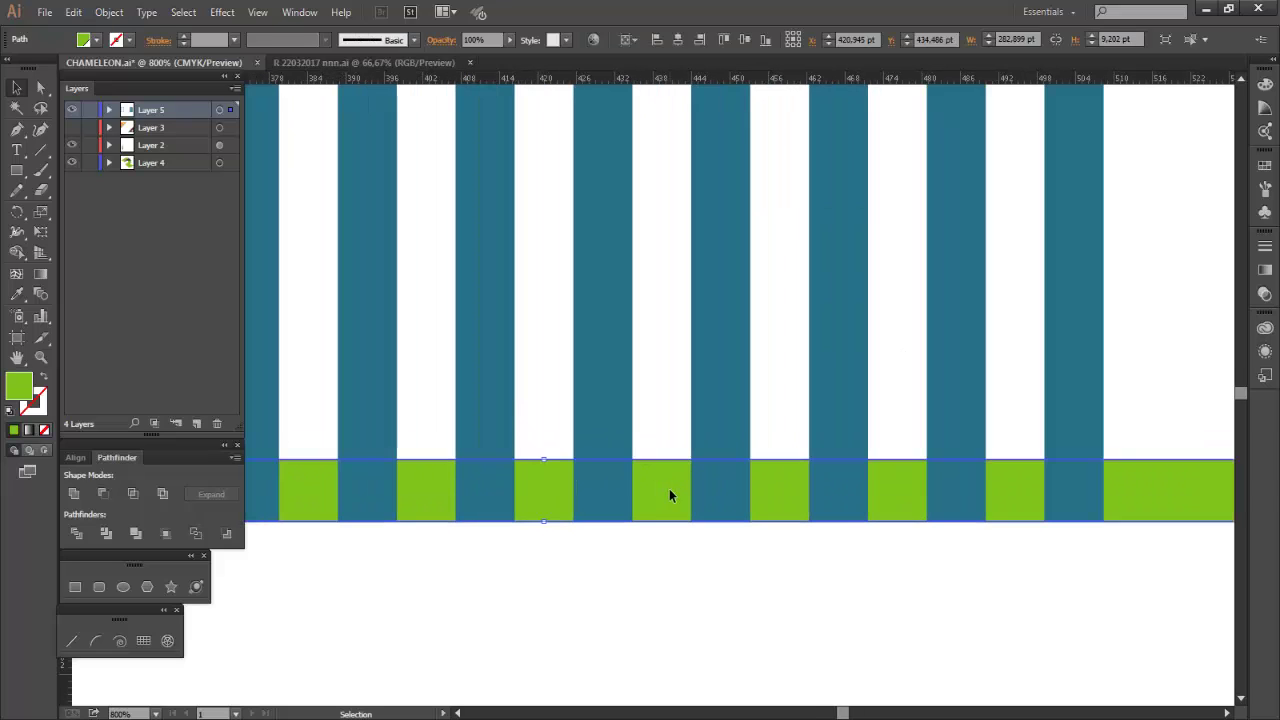
{"action": "left_click_drag", "start_coordinate": [669, 494], "coordinate": [680, 432]}
{"action": "key", "text": "ctrl+d"}
{"action": "key", "text": "ctrl+shift+a"}
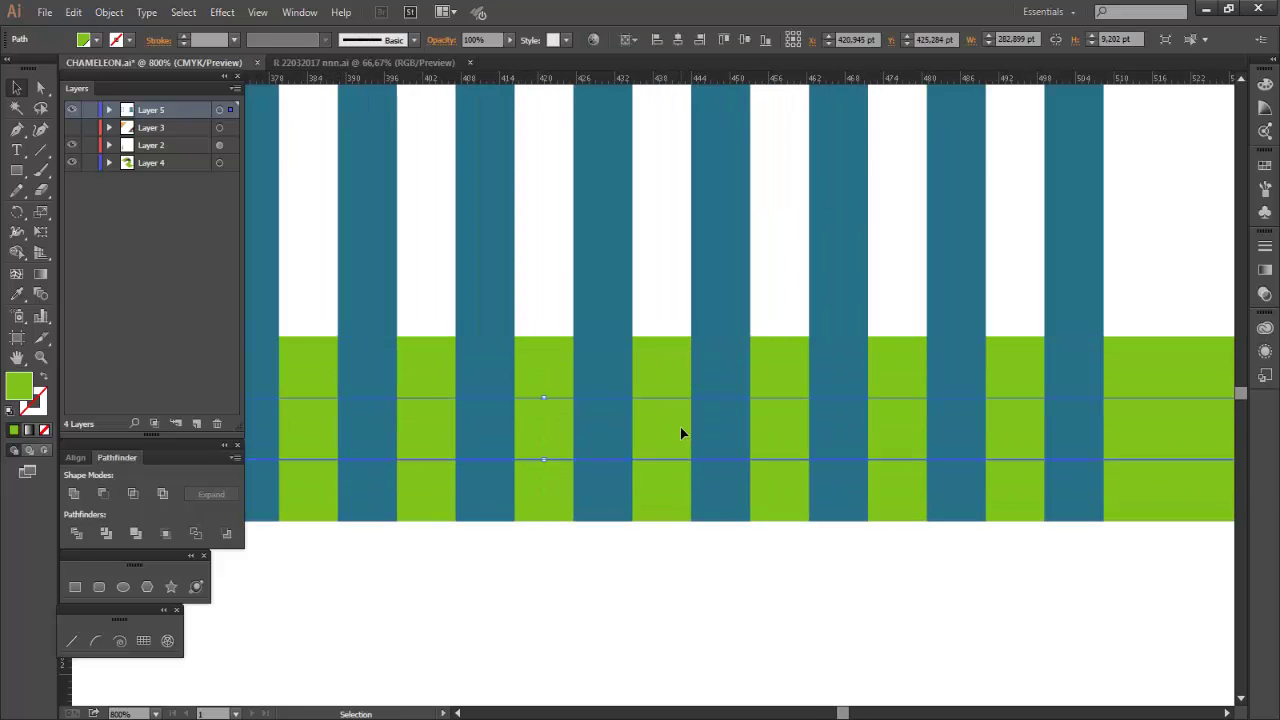
- Fill the middle horizontal bar with the dark grey hexagon's colour
{"action": "key", "text": "i"}
{"action": "key", "text": "ctrl+minus"}
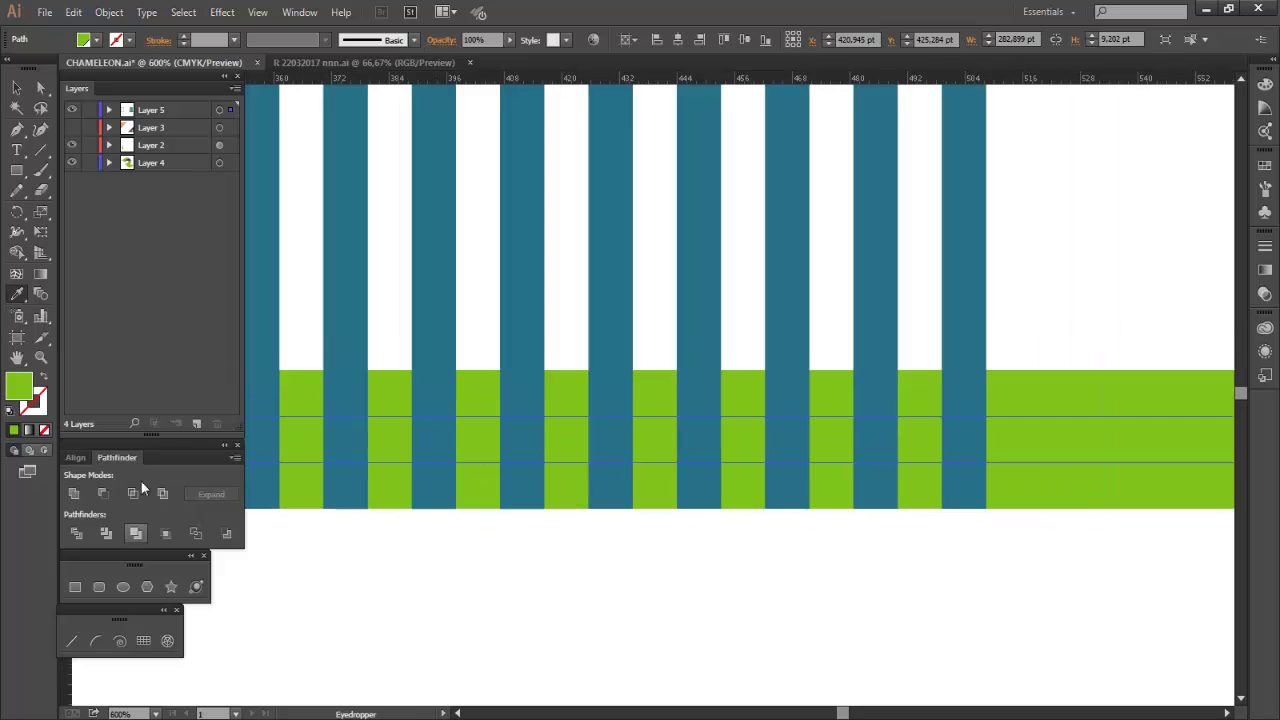
{"action": "scroll", "coordinate": [600, 440], "scroll_direction": "down", "scroll_amount": 4}
{"action": "scroll", "coordinate": [449, 631], "scroll_direction": "left", "scroll_amount": 1}
{"action": "left_click", "coordinate": [265, 534]}
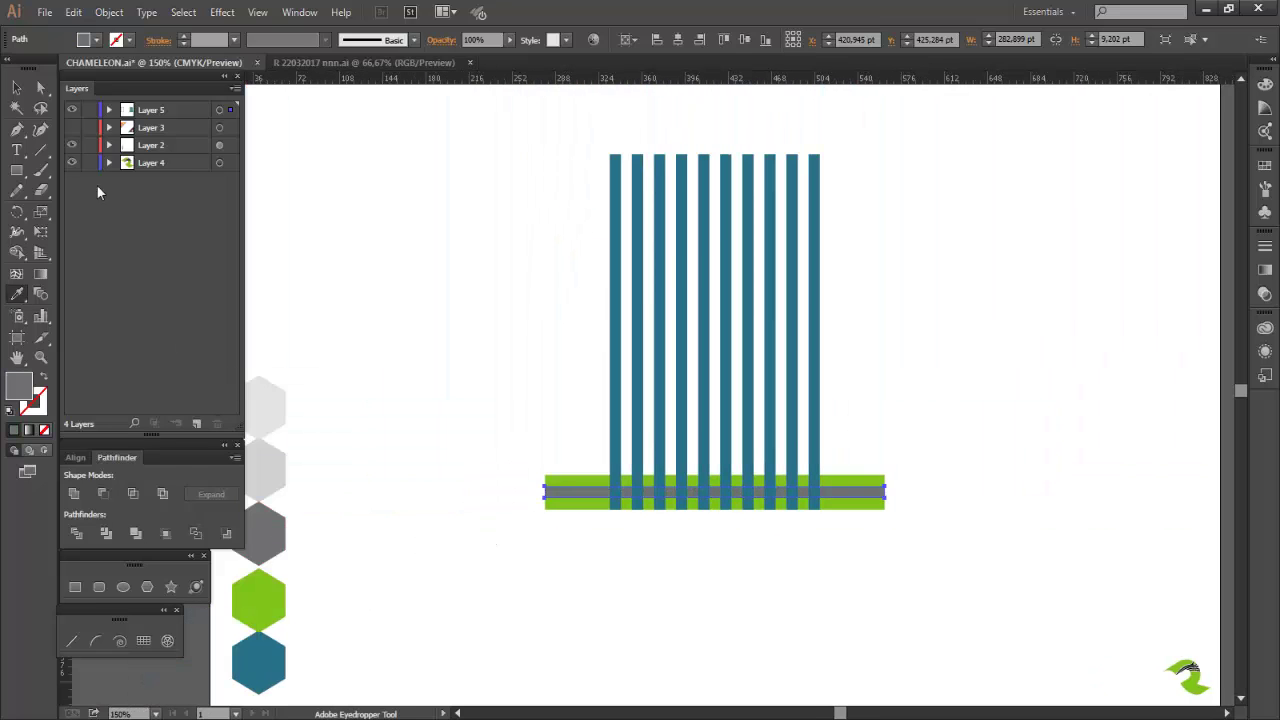
{"action": "left_click", "coordinate": [17, 88]}
{"action": "left_click", "coordinate": [919, 343]}
- Draw a grey rectangle about 27.6 pt by 27.6 pt over the three bars, spanning the third-last and second-last blue stripes
{"action": "key", "text": "ctrl+plus"}
{"action": "key", "text": "ctrl+plus"}
{"action": "key", "text": "ctrl+plus"}
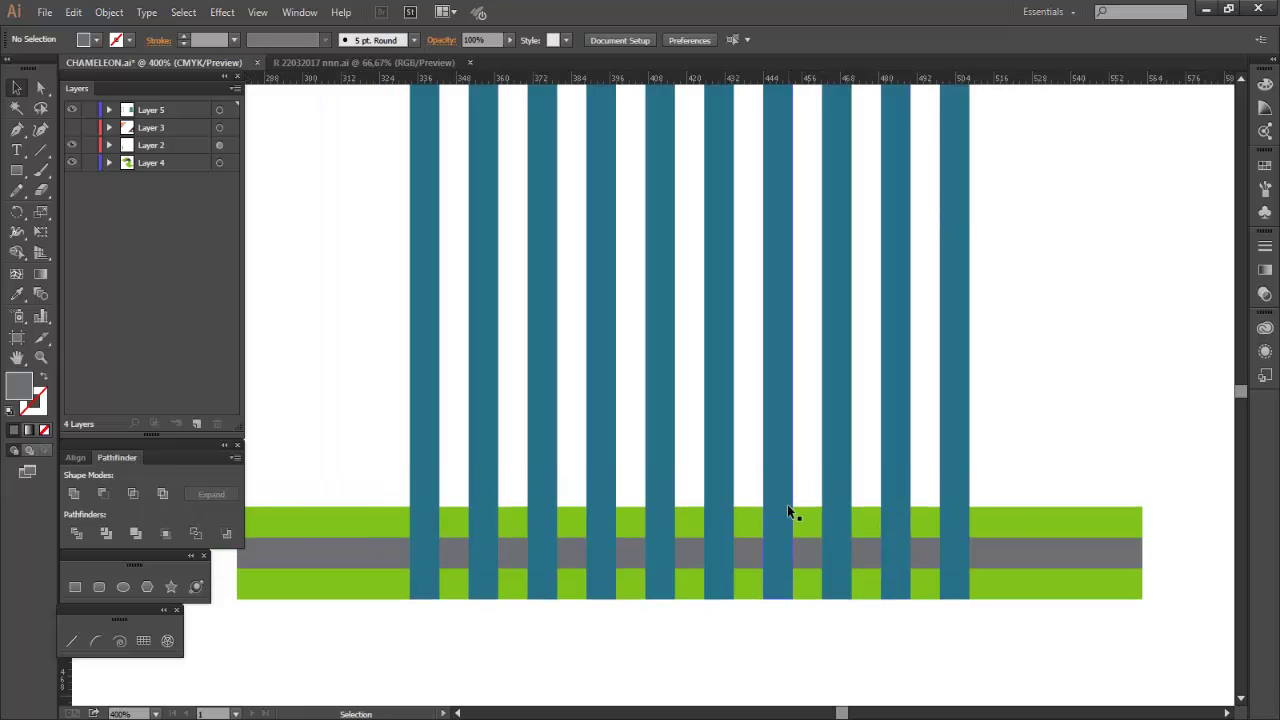
{"action": "left_click", "coordinate": [16, 170]}
{"action": "key", "text": "ctrl+plus"}
{"action": "left_click_drag", "start_coordinate": [774, 609], "coordinate": [907, 470]}
{"action": "key", "text": "v"}
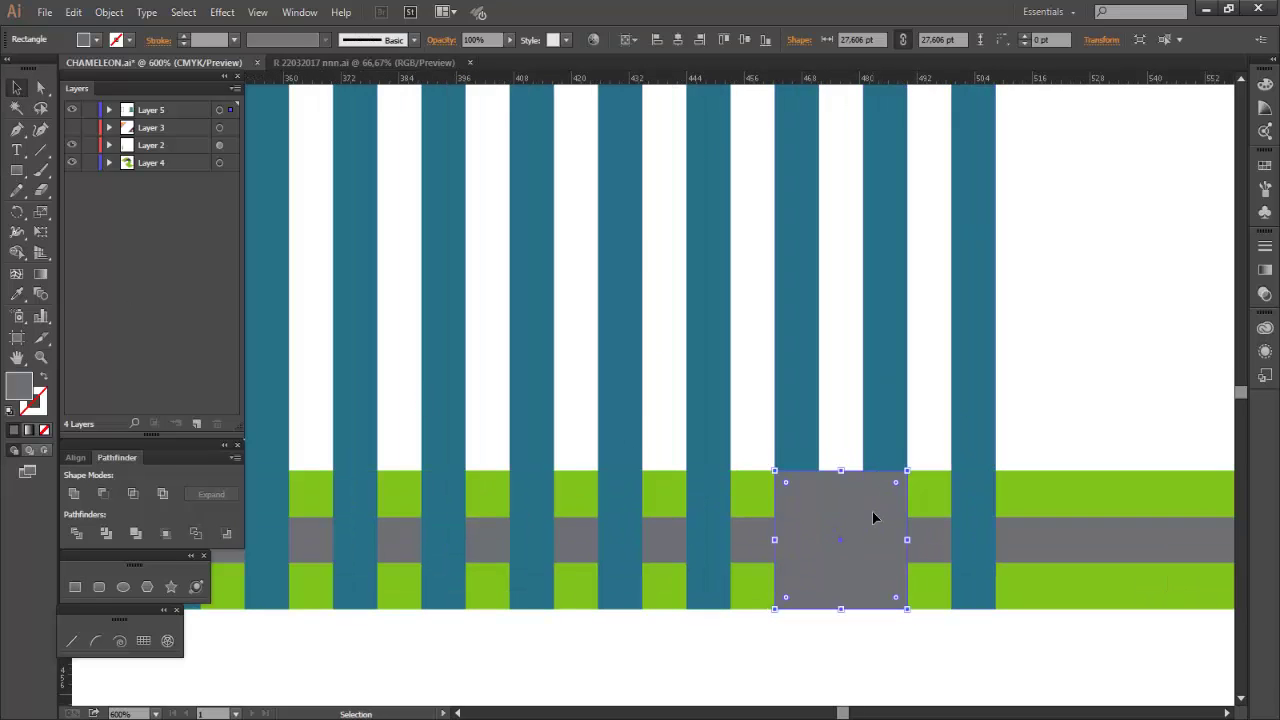
- Round the grey square's corners fully to turn it into a circle
{"action": "left_click", "coordinate": [41, 89]}
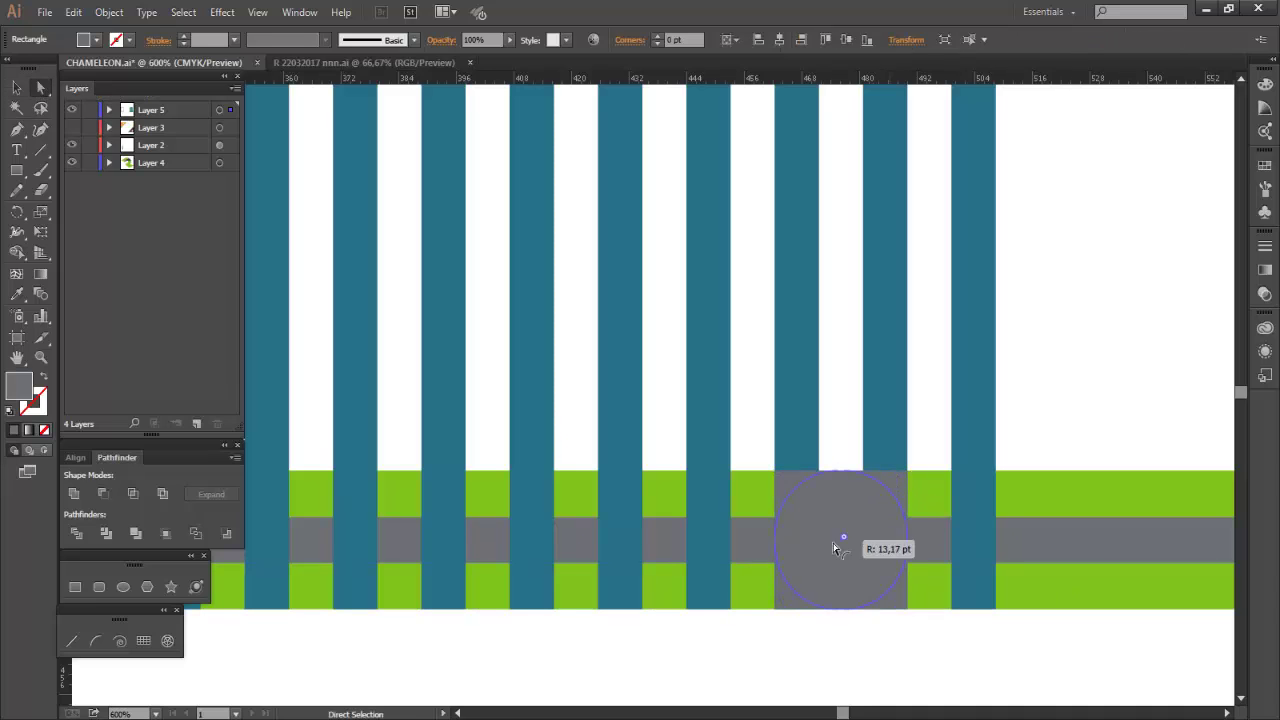
{"action": "left_click_drag", "start_coordinate": [834, 546], "coordinate": [835, 547]}
{"action": "left_click", "coordinate": [16, 88]}
{"action": "left_click", "coordinate": [1005, 443]}
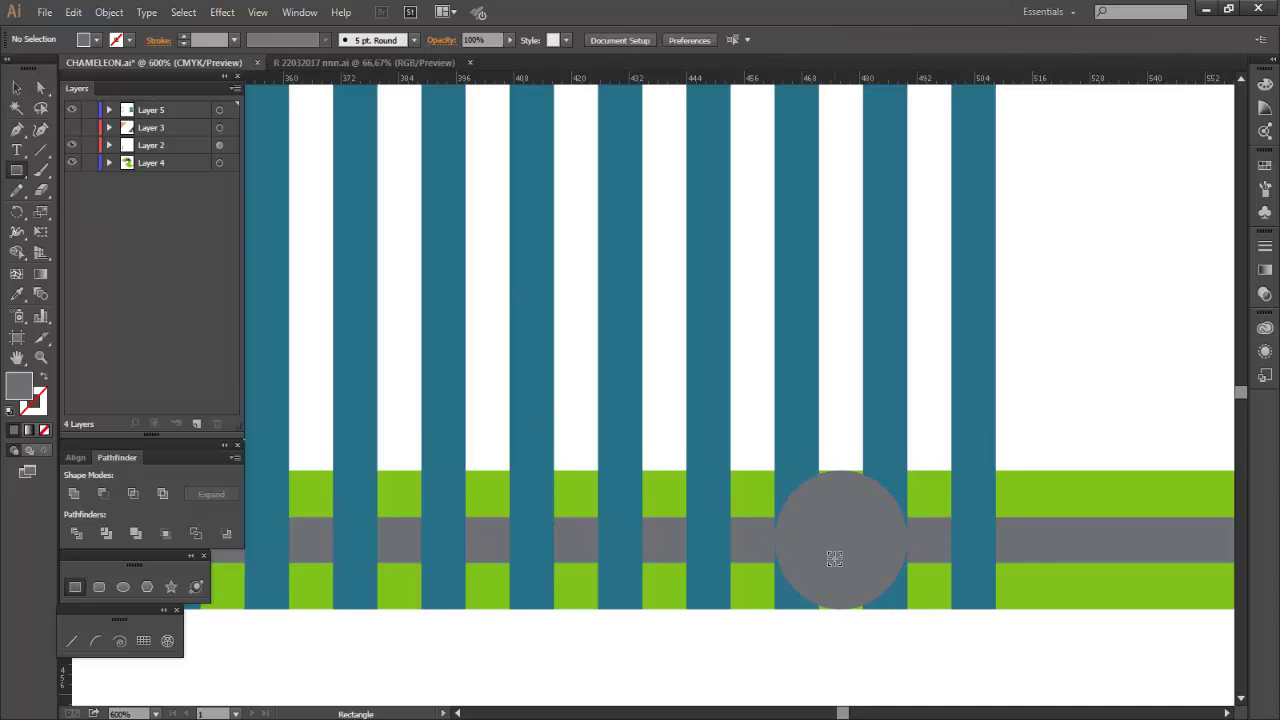
- Draw a small circle as wide as one stripe gap, fill it with the bars' green, and centre it in the grey circle
{"action": "scroll", "coordinate": [834, 559], "scroll_direction": "up", "scroll_amount": 1}
{"action": "scroll", "coordinate": [830, 560], "scroll_direction": "down", "scroll_amount": 1}
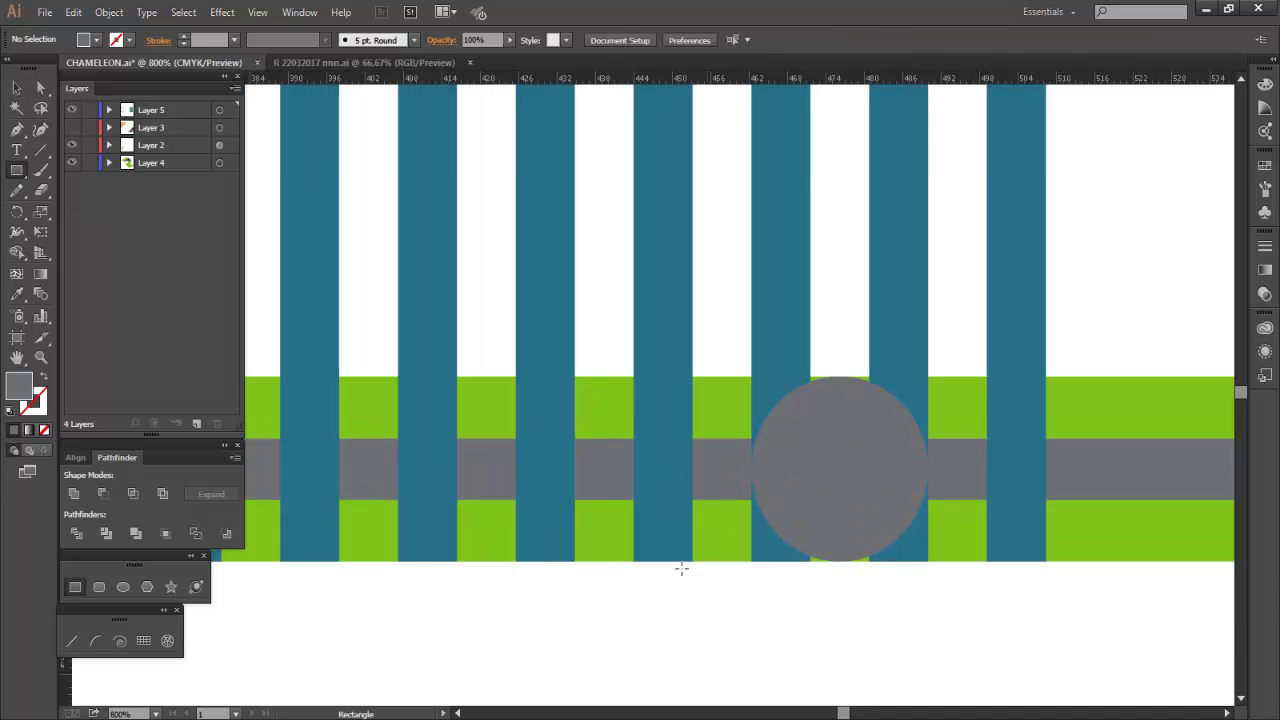
{"action": "mouse_move", "coordinate": [742, 502]}
{"action": "left_mouse_down"}
{"action": "mouse_move", "coordinate": [762, 595]}
{"action": "mouse_move", "coordinate": [839, 604]}
{"action": "left_mouse_up"}
{"action": "key", "text": "v"}
{"action": "key", "text": "i"}
{"action": "left_click", "coordinate": [724, 537]}
{"action": "key", "text": "v"}
{"action": "left_click", "coordinate": [894, 680]}
{"action": "left_click_drag", "start_coordinate": [844, 537], "coordinate": [847, 478]}
{"action": "key", "text": "a"}
{"action": "left_click", "coordinate": [725, 652]}
{"action": "key", "text": "v"}
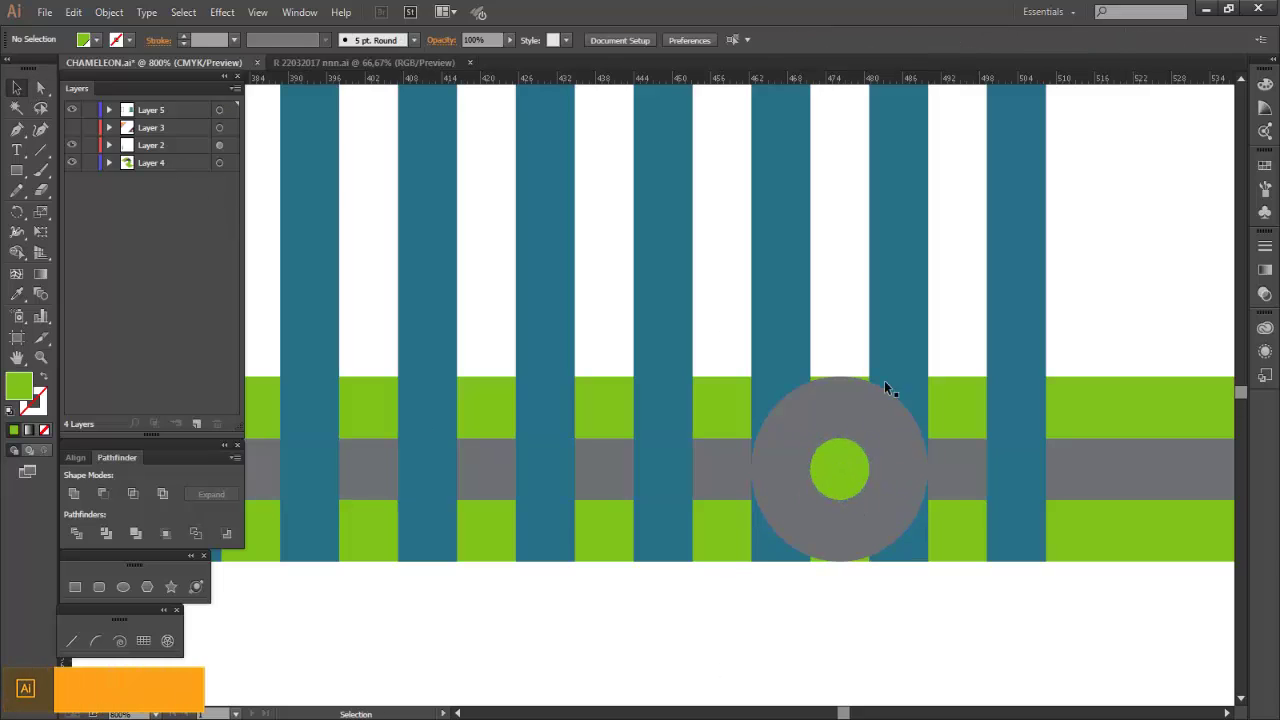
- Duplicate the grey circle straight upward so the copy overlaps the upper half of the original
{"action": "left_click", "coordinate": [868, 413]}
{"action": "left_click_drag", "start_coordinate": [868, 413], "coordinate": [880, 321]}
{"action": "left_click_drag", "start_coordinate": [740, 258], "coordinate": [938, 608]}
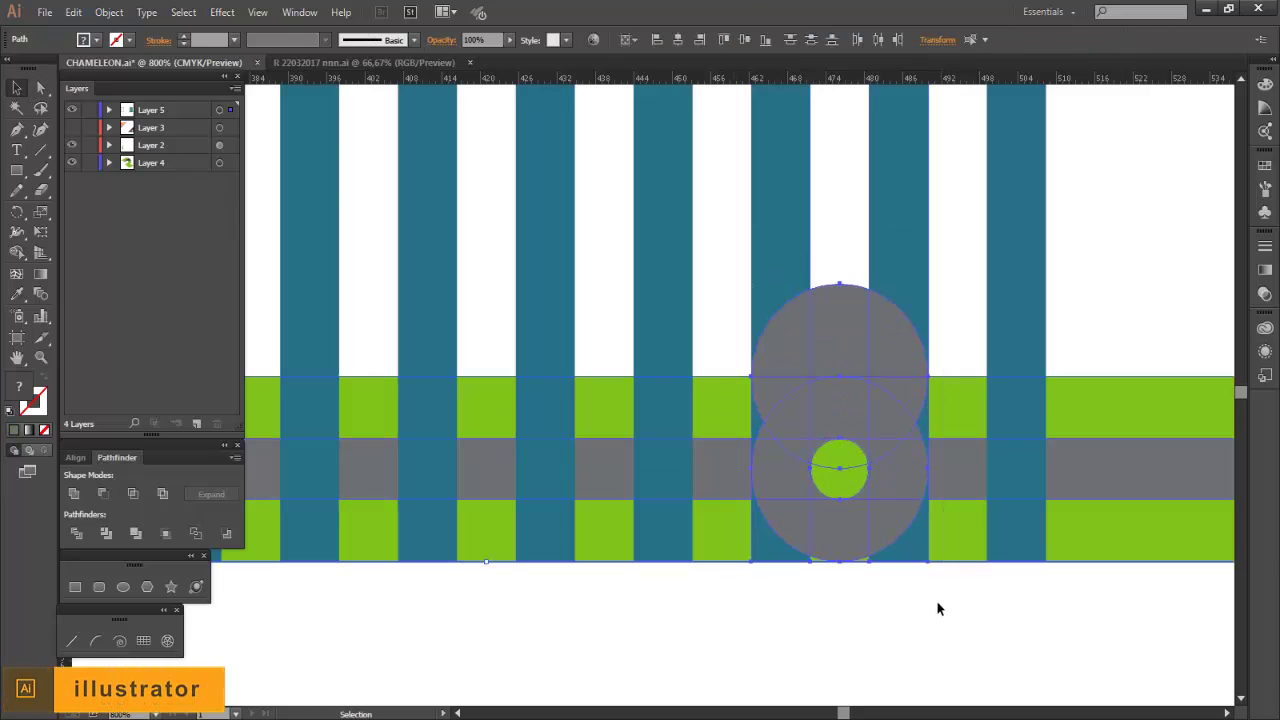
{"action": "left_click", "coordinate": [1068, 326]}
- Select the bars, stripes and circles, and remove the bar ends beyond the last blue stripe with Shape Builder
{"action": "scroll", "coordinate": [1069, 340], "scroll_direction": "down", "scroll_amount": 2}
{"action": "left_click_drag", "start_coordinate": [336, 236], "coordinate": [1072, 557]}
{"action": "left_click", "coordinate": [18, 254]}
{"action": "left_click_drag", "start_coordinate": [1117, 329], "coordinate": [1117, 487]}
{"action": "left_click_drag", "start_coordinate": [1014, 383], "coordinate": [1014, 438]}
{"action": "left_click_drag", "start_coordinate": [1108, 336], "coordinate": [1108, 461]}
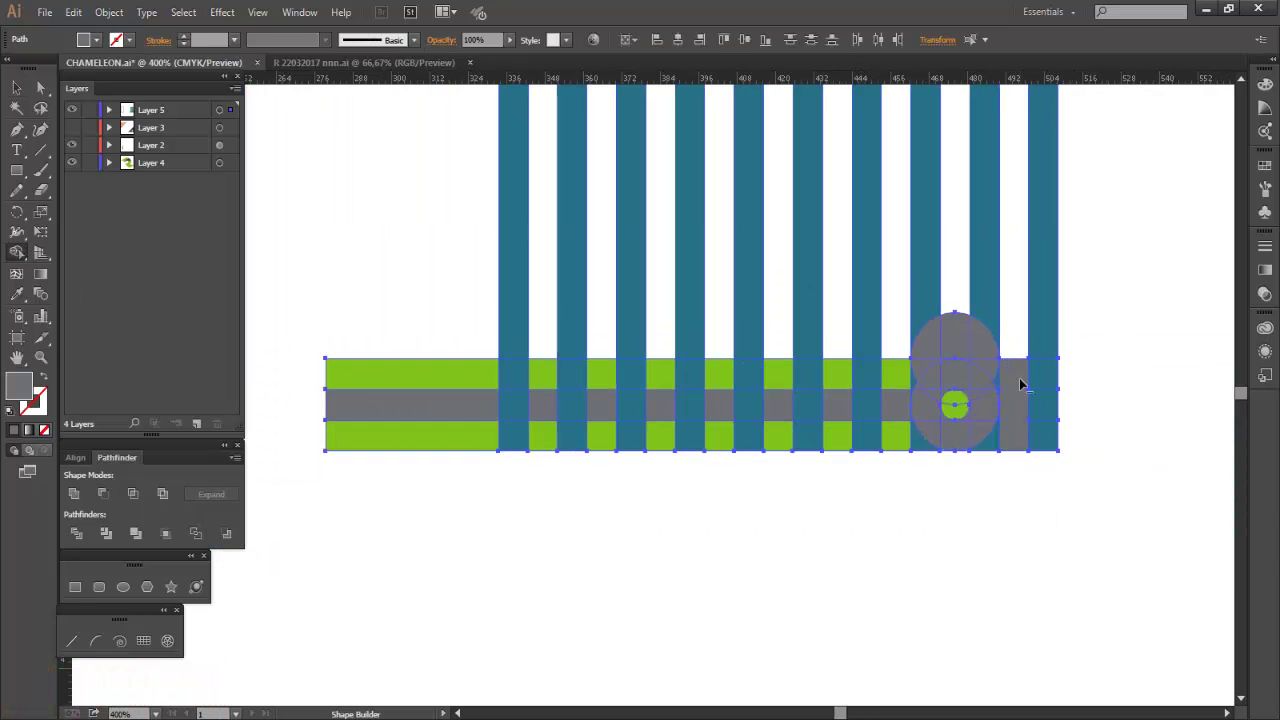
- Remove the bar ends before the first stripe and the pieces between the circles and the last stripe
{"action": "scroll", "coordinate": [895, 419], "scroll_direction": "up", "scroll_amount": 3}
{"action": "left_click", "coordinate": [1007, 381], "text": "alt"}
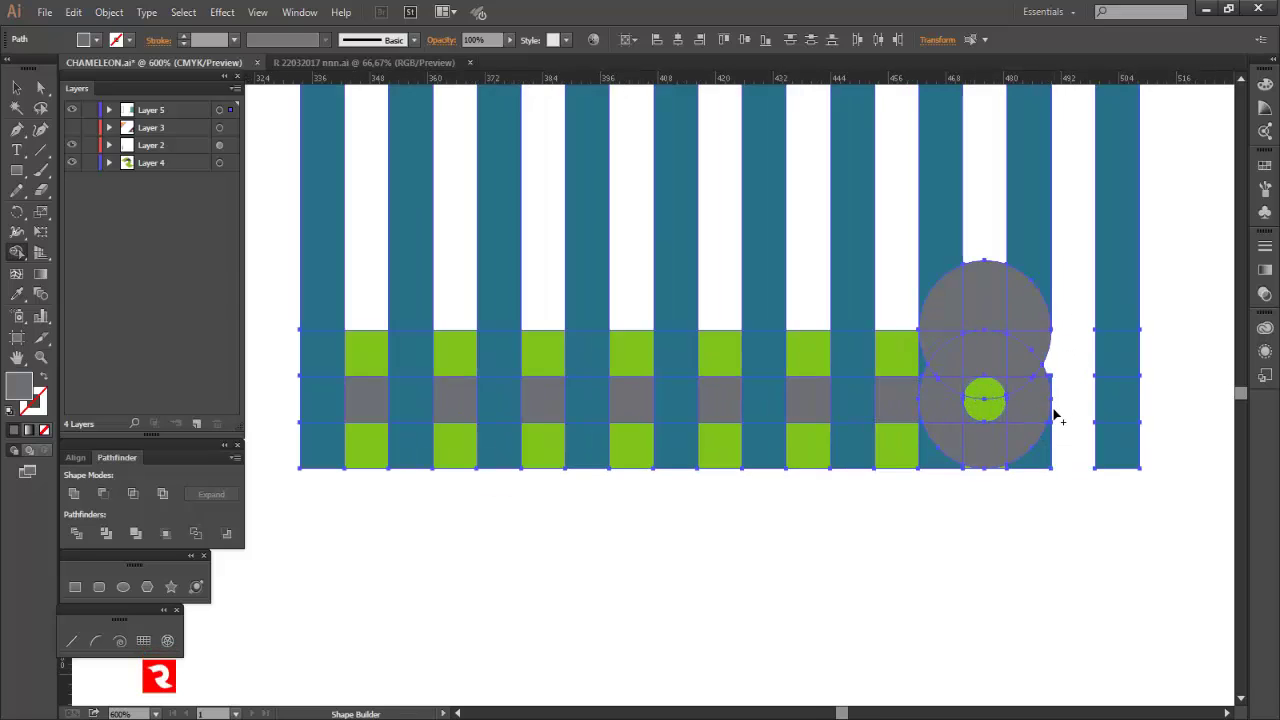
{"action": "scroll", "coordinate": [1059, 378], "scroll_direction": "up", "scroll_amount": 4}
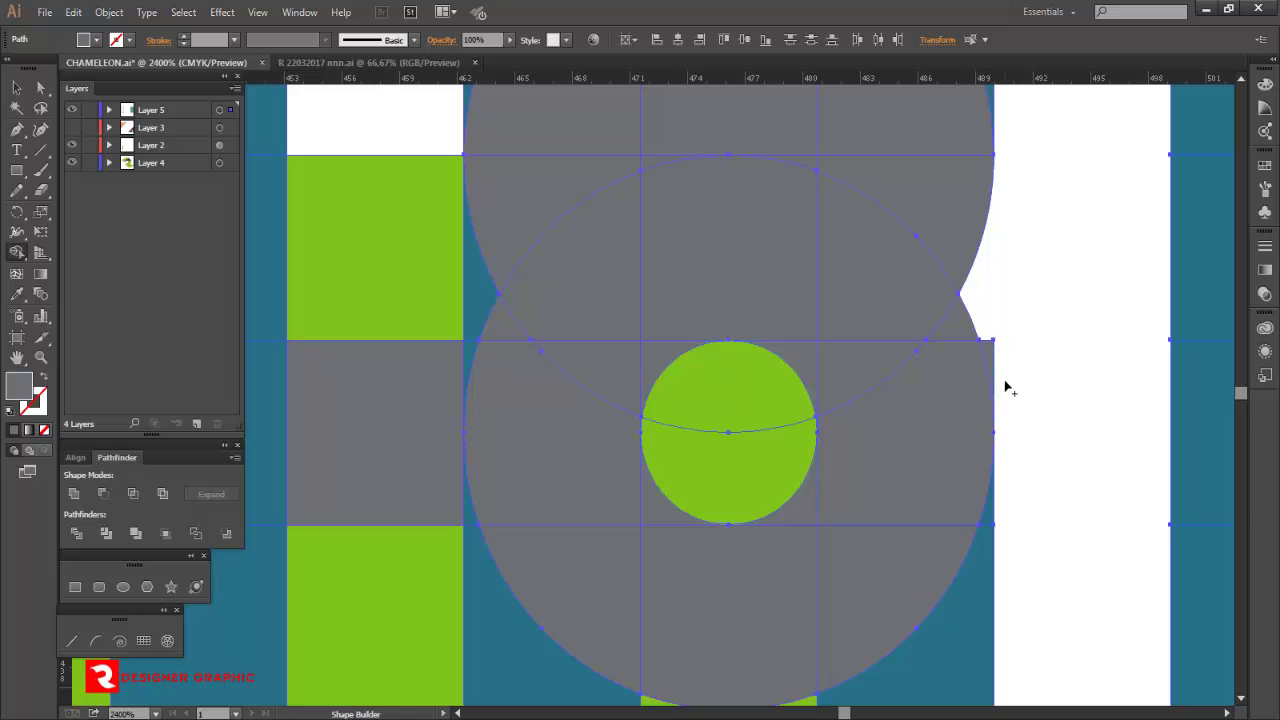
{"action": "left_click", "coordinate": [1007, 364], "text": "alt"}
- Set the fill to orange and merge the bottom row under the circles with the middle-row piece beside the green circle
{"action": "left_click", "coordinate": [1265, 166]}
{"action": "left_click", "coordinate": [1068, 174]}
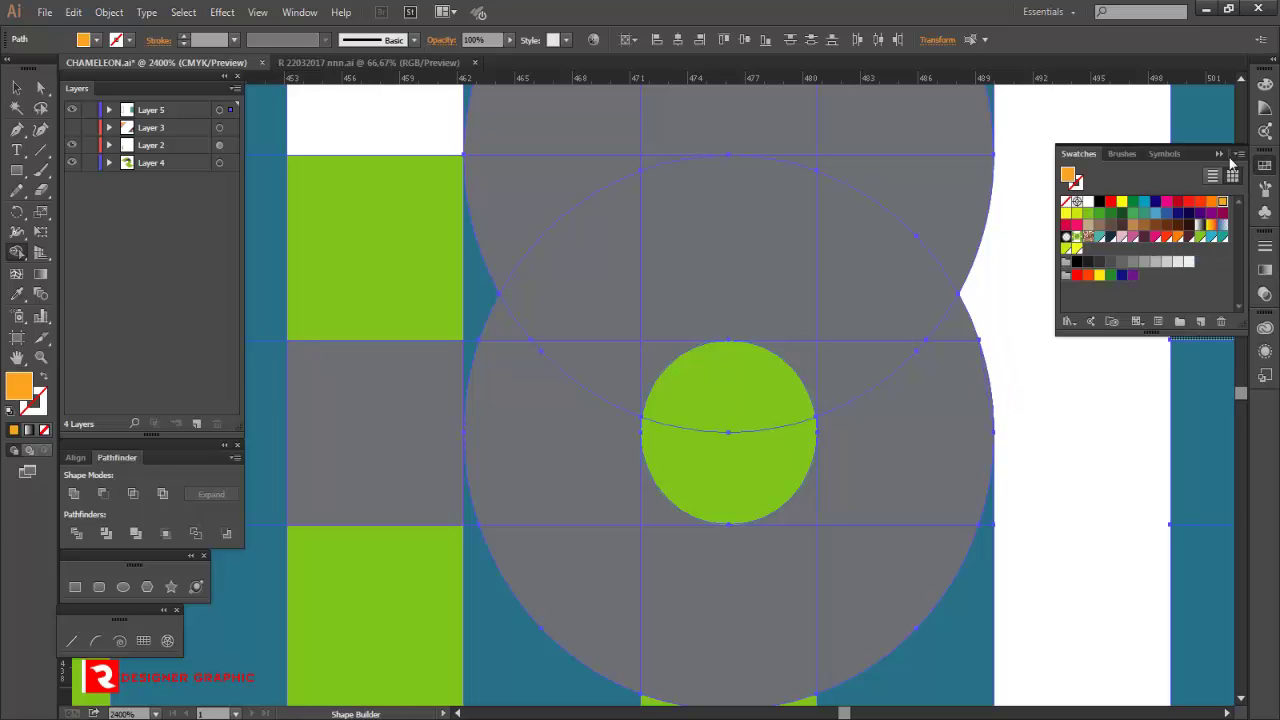
{"action": "scroll", "coordinate": [990, 362], "scroll_direction": "down", "scroll_amount": 2}
{"action": "mouse_move", "coordinate": [925, 503]}
{"action": "left_mouse_down"}
{"action": "mouse_move", "coordinate": [887, 535]}
{"action": "mouse_move", "coordinate": [834, 537]}
{"action": "mouse_move", "coordinate": [805, 525]}
{"action": "left_mouse_up"}
{"action": "key", "text": "ctrl+plus"}
{"action": "mouse_move", "coordinate": [720, 524]}
{"action": "left_mouse_down"}
{"action": "mouse_move", "coordinate": [709, 490]}
{"action": "mouse_move", "coordinate": [714, 365]}
{"action": "left_mouse_up"}
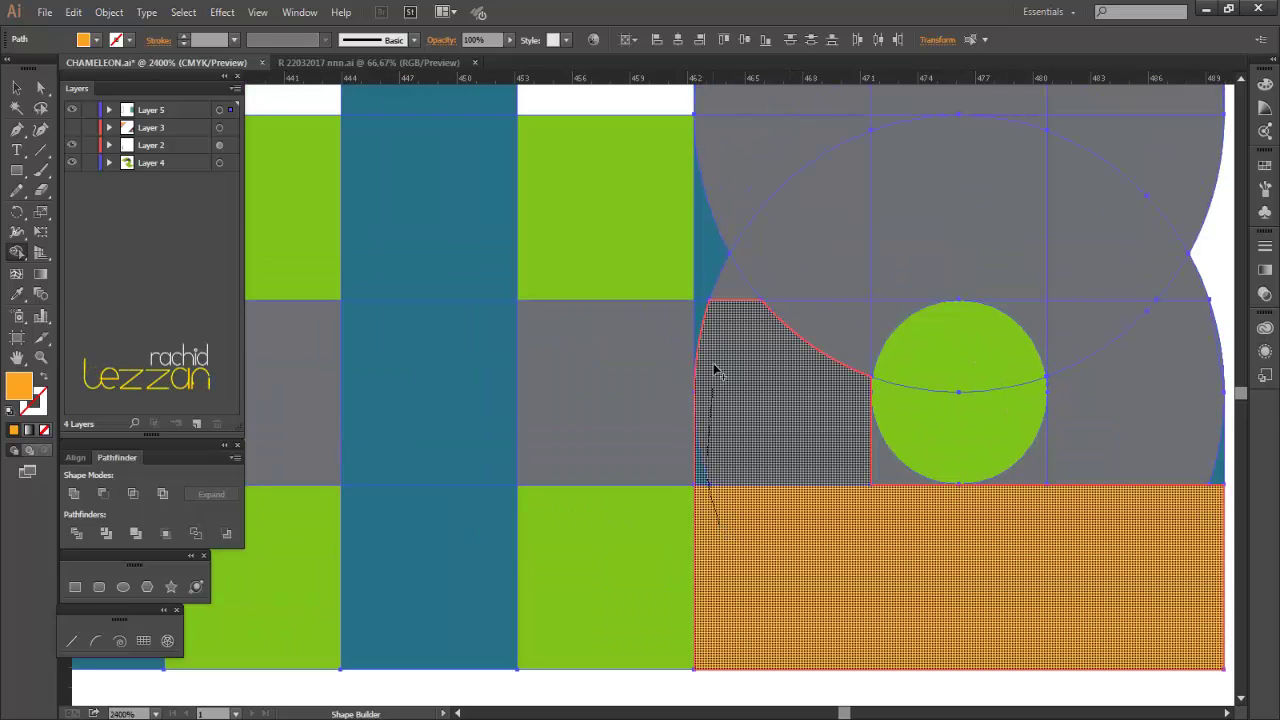
- Merge the arch over the green circle and the stripe above it into the orange shape, and fill the letter's lower leg orange
{"action": "scroll", "coordinate": [811, 440], "scroll_direction": "up", "scroll_amount": 1}
{"action": "left_click_drag", "start_coordinate": [766, 408], "coordinate": [817, 317]}
{"action": "scroll", "coordinate": [826, 435], "scroll_direction": "up", "scroll_amount": 1}
{"action": "mouse_move", "coordinate": [826, 436]}
{"action": "left_mouse_down"}
{"action": "mouse_move", "coordinate": [1123, 283]}
{"action": "mouse_move", "coordinate": [1157, 229]}
{"action": "left_mouse_up"}
{"action": "scroll", "coordinate": [1113, 588], "scroll_direction": "down", "scroll_amount": 2}
{"action": "left_click", "coordinate": [1113, 588]}
{"action": "scroll", "coordinate": [1130, 590], "scroll_direction": "right", "scroll_amount": 2}
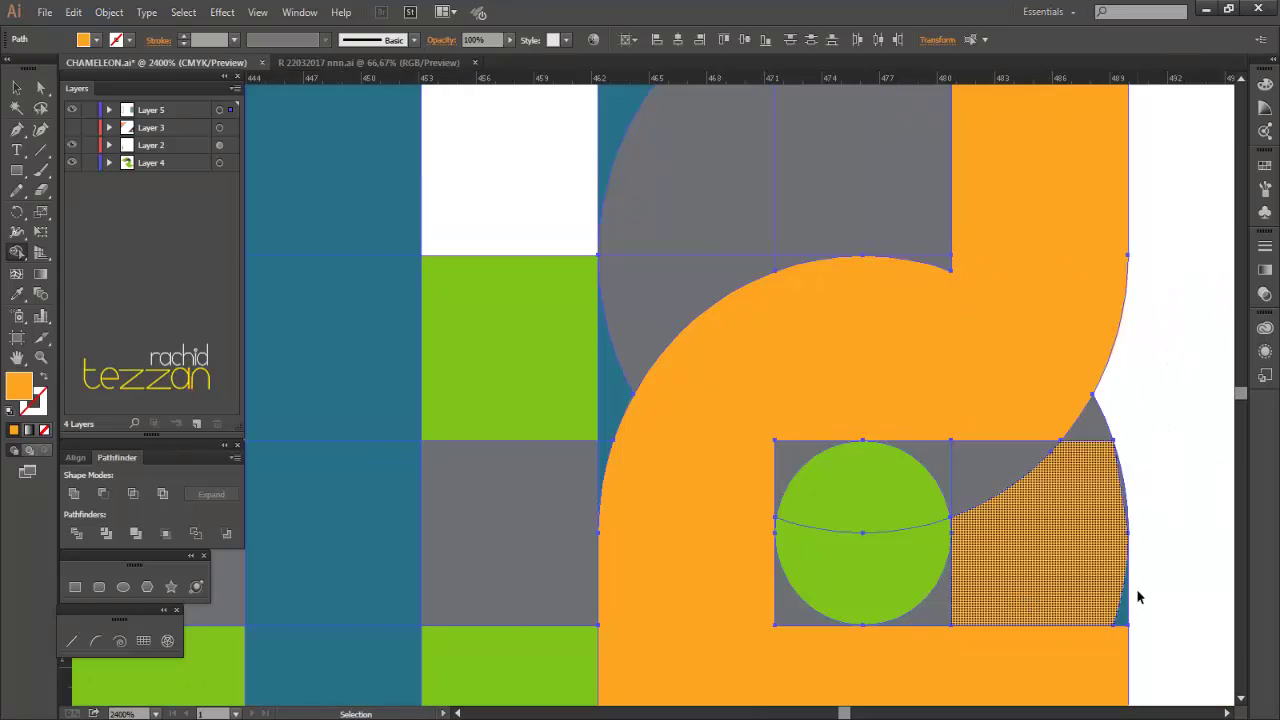
{"action": "scroll", "coordinate": [1090, 468], "scroll_direction": "down", "scroll_amount": 2}
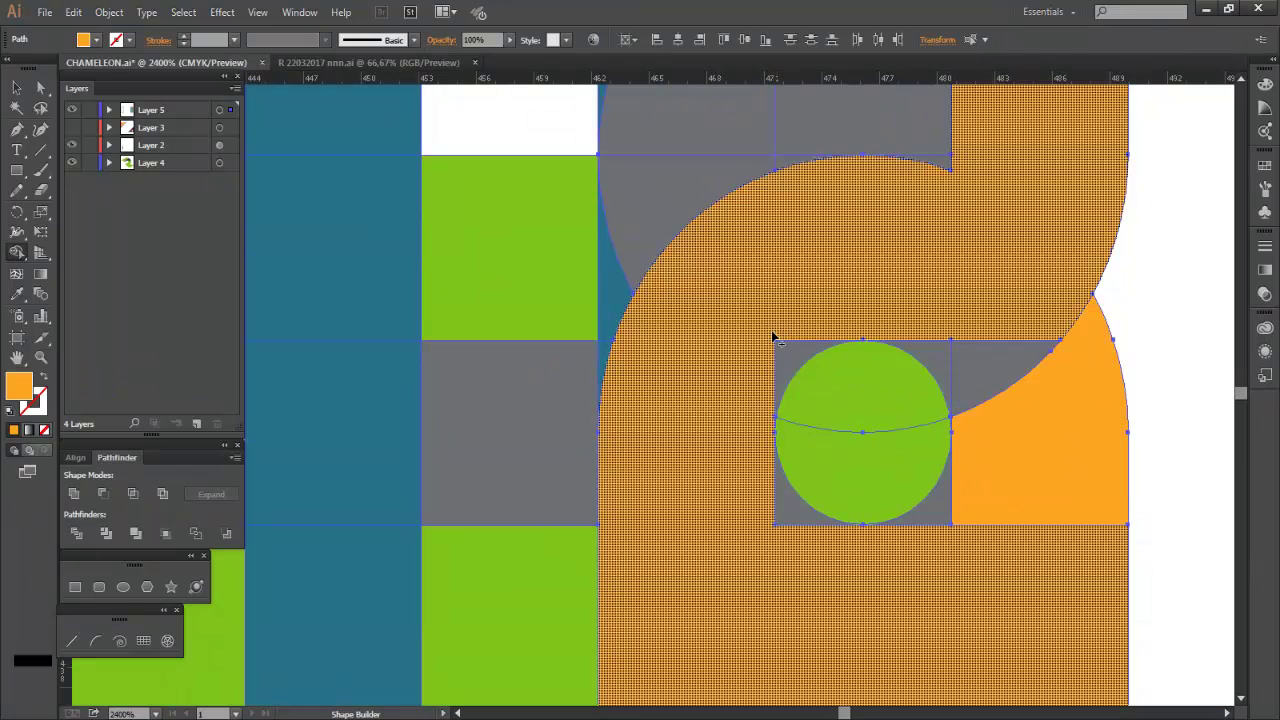
- Clear the green circle and grey pieces from the R's inner opening, and the grey circle part between its two stripes
{"action": "left_click_drag", "start_coordinate": [926, 339], "coordinate": [959, 387]}
{"action": "left_click_drag", "start_coordinate": [858, 390], "coordinate": [792, 507]}
{"action": "left_click_drag", "start_coordinate": [889, 426], "coordinate": [933, 511]}
{"action": "scroll", "coordinate": [1018, 565], "scroll_direction": "down", "scroll_amount": 2}
{"action": "left_click_drag", "start_coordinate": [941, 217], "coordinate": [942, 328]}
{"action": "scroll", "coordinate": [942, 328], "scroll_direction": "up", "scroll_amount": 5}
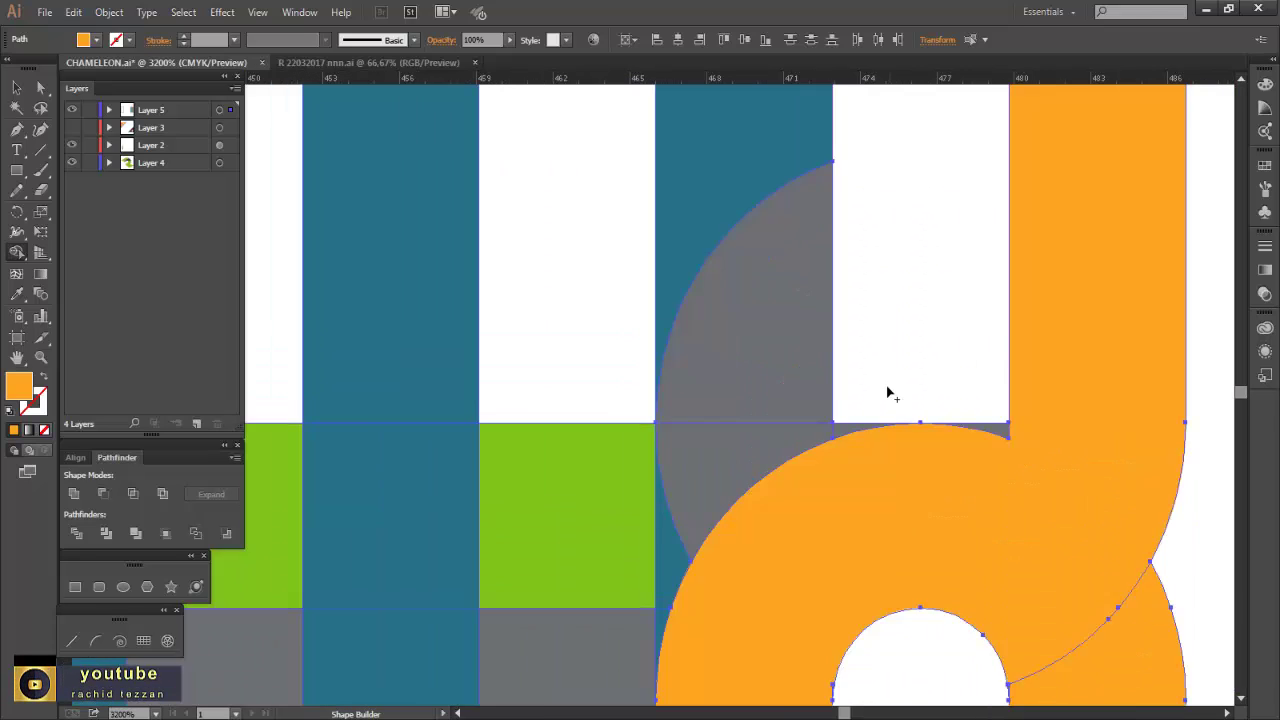
- Merge the R's other stripe with the grey and blue pieces beside the arch into orange
{"action": "left_click_drag", "start_coordinate": [611, 195], "coordinate": [588, 590]}
{"action": "scroll", "coordinate": [852, 424], "scroll_direction": "down", "scroll_amount": 2}
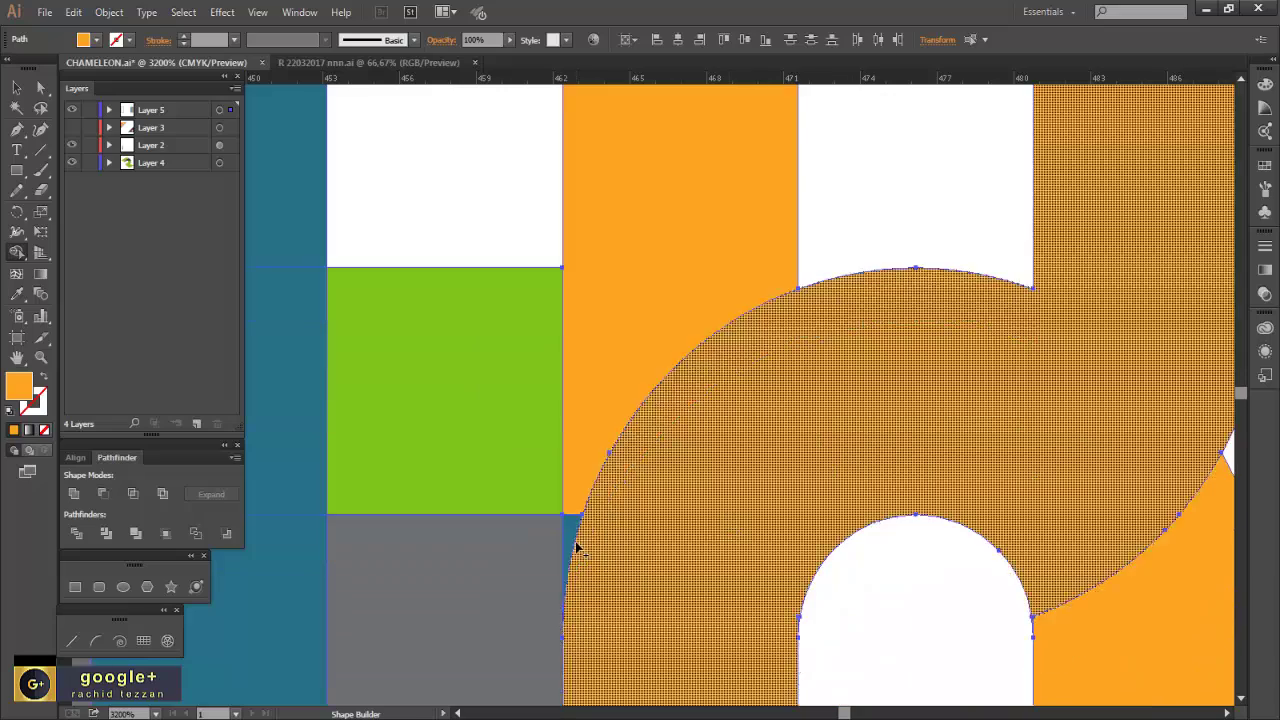
{"action": "left_click_drag", "start_coordinate": [573, 500], "coordinate": [579, 530]}
- Clean up the tiny slivers along the edge of the R's inner opening with Shape Builder
{"action": "scroll", "coordinate": [854, 542], "scroll_direction": "down", "scroll_amount": 2}
{"action": "scroll", "coordinate": [1010, 464], "scroll_direction": "up", "scroll_amount": 3}
{"action": "left_click_drag", "start_coordinate": [1003, 483], "coordinate": [995, 432]}
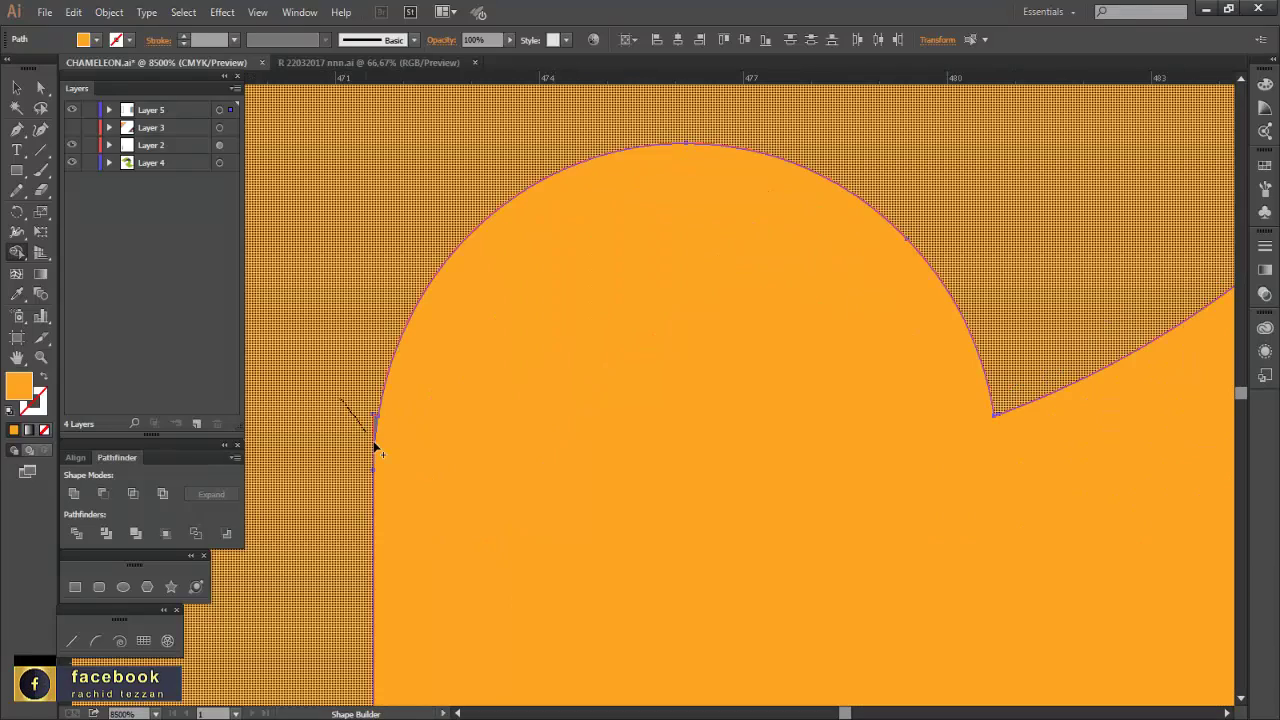
{"action": "scroll", "coordinate": [1067, 553], "scroll_direction": "down", "scroll_amount": 3}
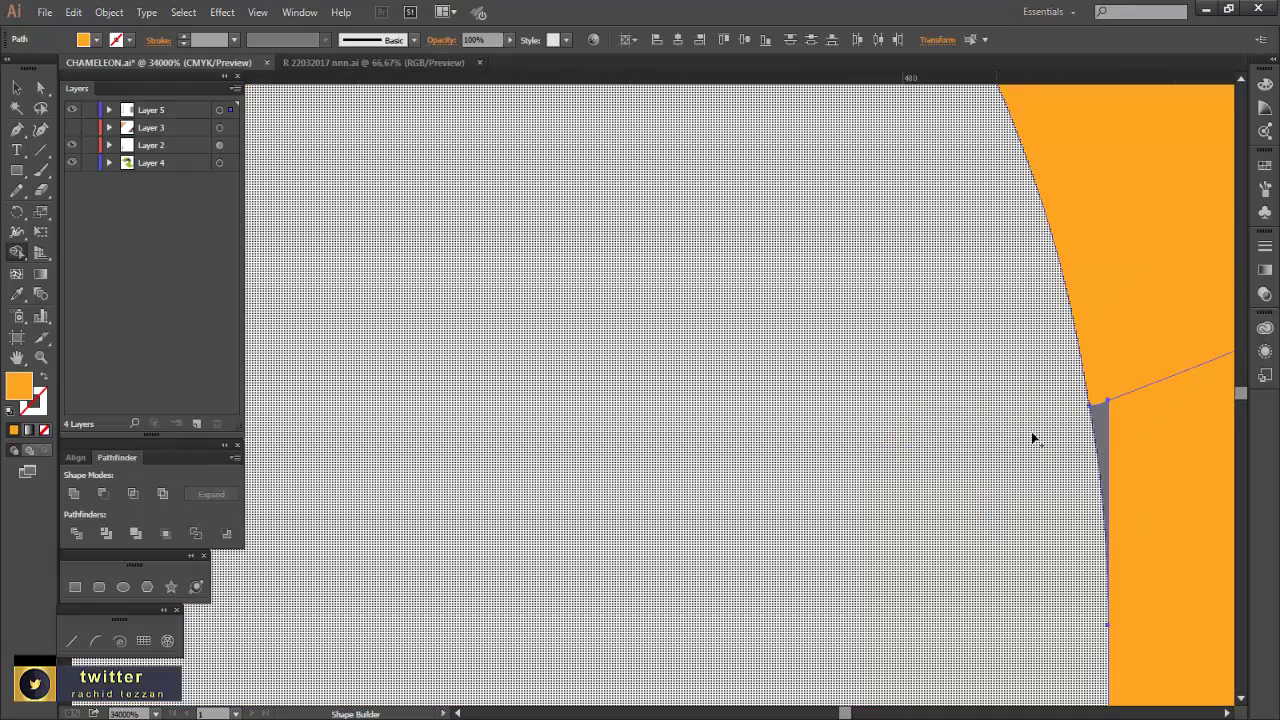
- Build the orange three-toothed letter, the solid square under the first two stripes and the last stripe's foot, removing leftover pieces
{"action": "scroll", "coordinate": [1128, 463], "scroll_direction": "down", "scroll_amount": 6}
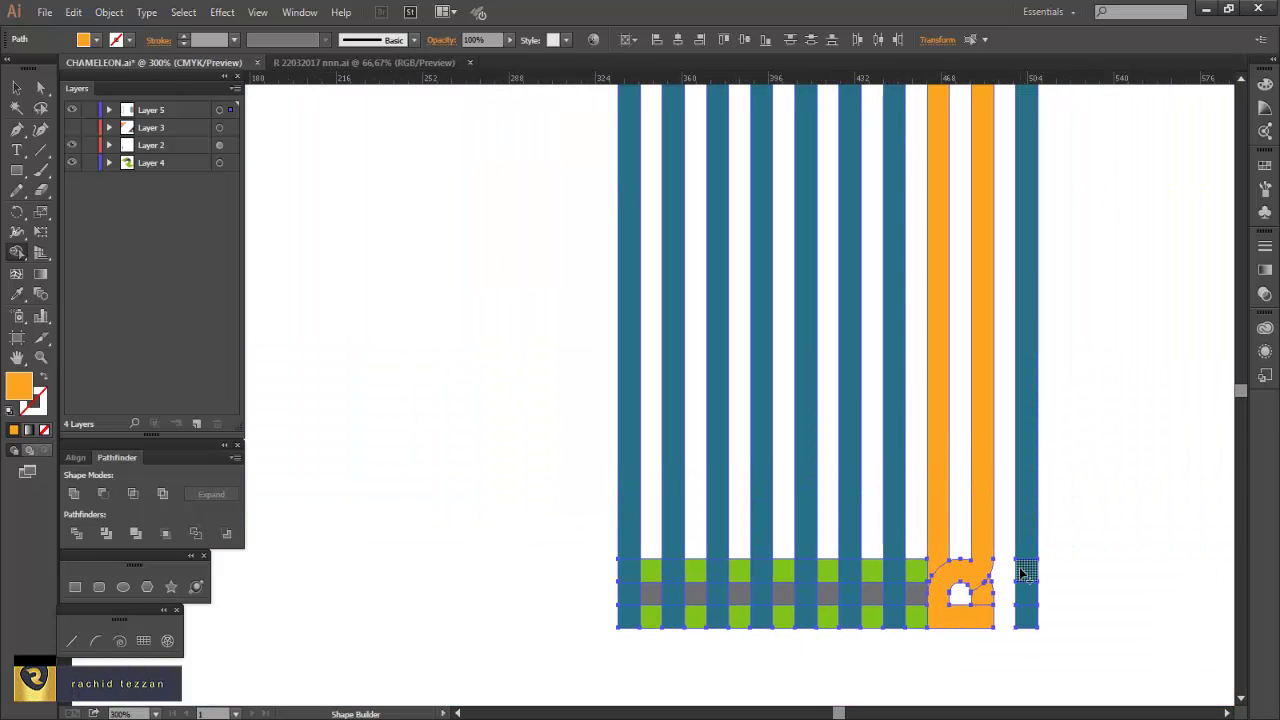
{"action": "mouse_move", "coordinate": [918, 603]}
{"action": "left_mouse_down"}
{"action": "mouse_move", "coordinate": [896, 577]}
{"action": "mouse_move", "coordinate": [877, 625]}
{"action": "mouse_move", "coordinate": [818, 628]}
{"action": "left_mouse_up"}
{"action": "mouse_move", "coordinate": [848, 567]}
{"action": "left_mouse_down"}
{"action": "mouse_move", "coordinate": [846, 598]}
{"action": "mouse_move", "coordinate": [804, 615]}
{"action": "mouse_move", "coordinate": [763, 620]}
{"action": "mouse_move", "coordinate": [762, 581]}
{"action": "mouse_move", "coordinate": [762, 606]}
{"action": "mouse_move", "coordinate": [774, 585]}
{"action": "mouse_move", "coordinate": [756, 624]}
{"action": "mouse_move", "coordinate": [758, 569]}
{"action": "mouse_move", "coordinate": [703, 583]}
{"action": "mouse_move", "coordinate": [731, 588]}
{"action": "mouse_move", "coordinate": [712, 589]}
{"action": "mouse_move", "coordinate": [782, 524]}
{"action": "mouse_move", "coordinate": [714, 584]}
{"action": "mouse_move", "coordinate": [697, 620]}
{"action": "left_mouse_up"}
{"action": "left_click", "coordinate": [749, 574], "text": "alt"}
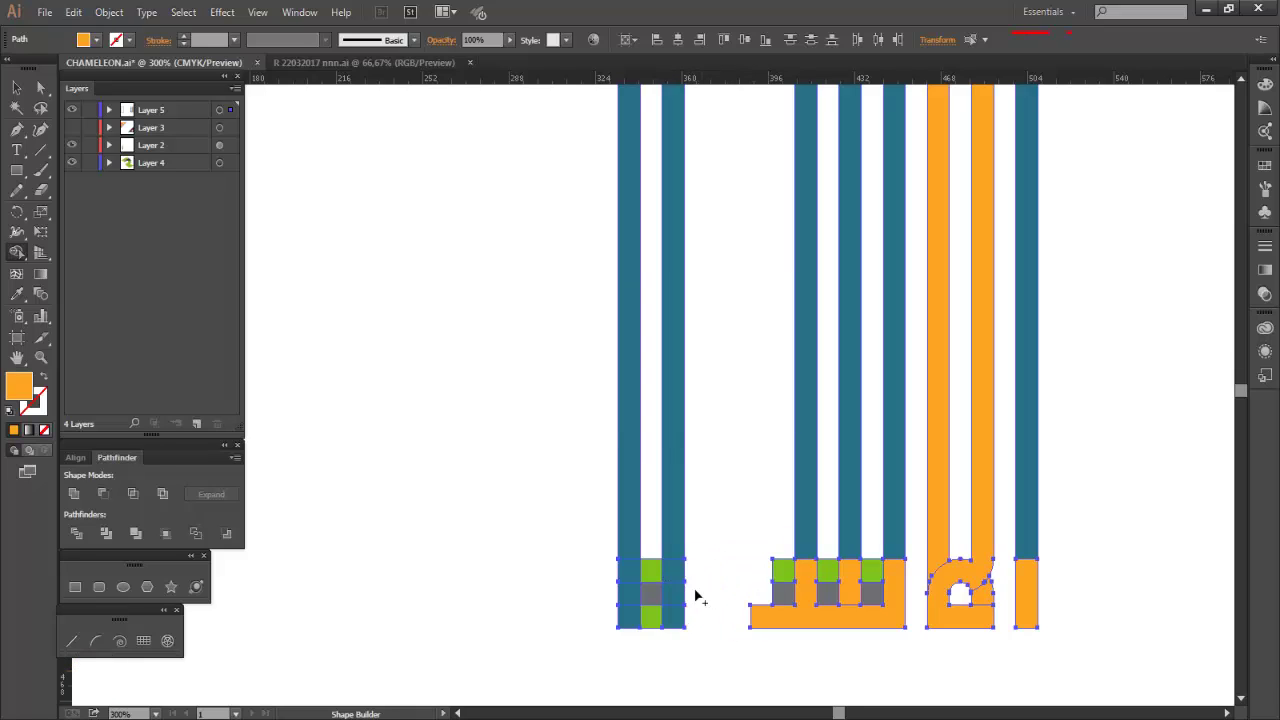
{"action": "left_click_drag", "start_coordinate": [643, 621], "coordinate": [645, 620]}
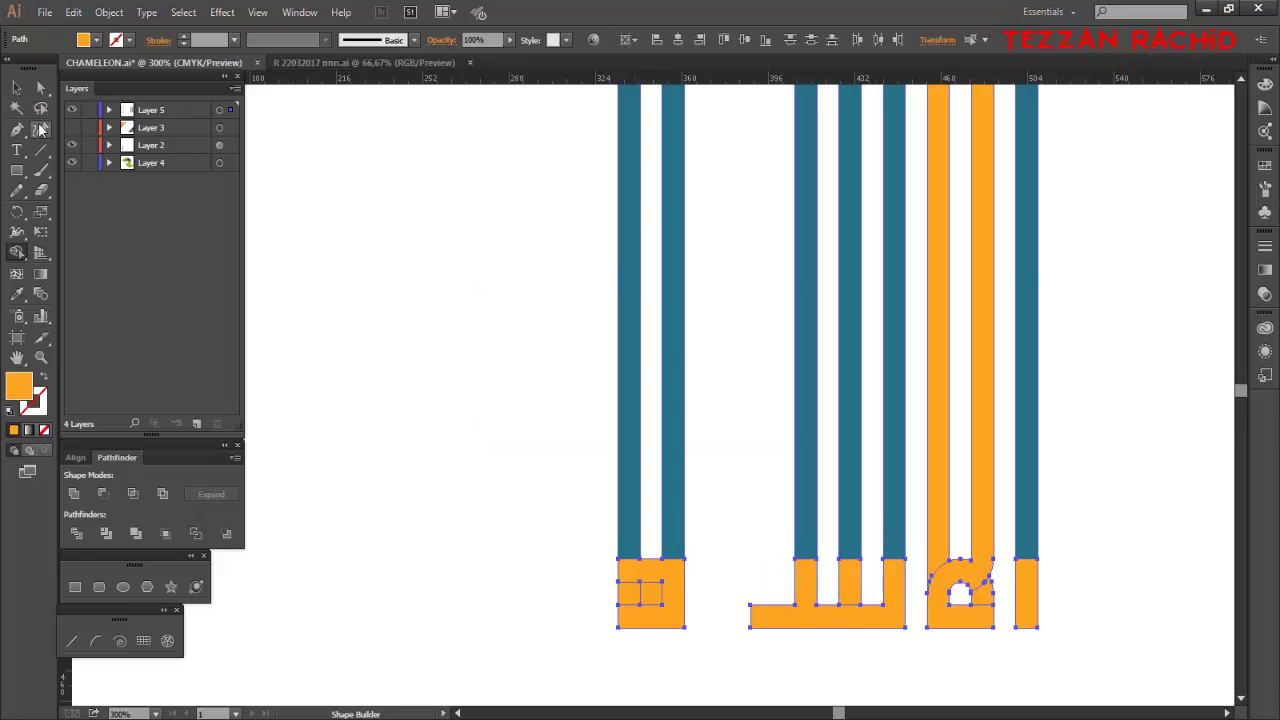
{"action": "left_click", "coordinate": [17, 88]}
{"action": "left_click", "coordinate": [1079, 463]}
- Copy the orange square into the gap beside it, fill the copy with the stripes' blue, and stack a second one on it
{"action": "scroll", "coordinate": [1082, 475], "scroll_direction": "up", "scroll_amount": 1}
{"action": "scroll", "coordinate": [1084, 482], "scroll_direction": "down", "scroll_amount": 3}
{"action": "left_click_drag", "start_coordinate": [602, 536], "coordinate": [687, 606]}
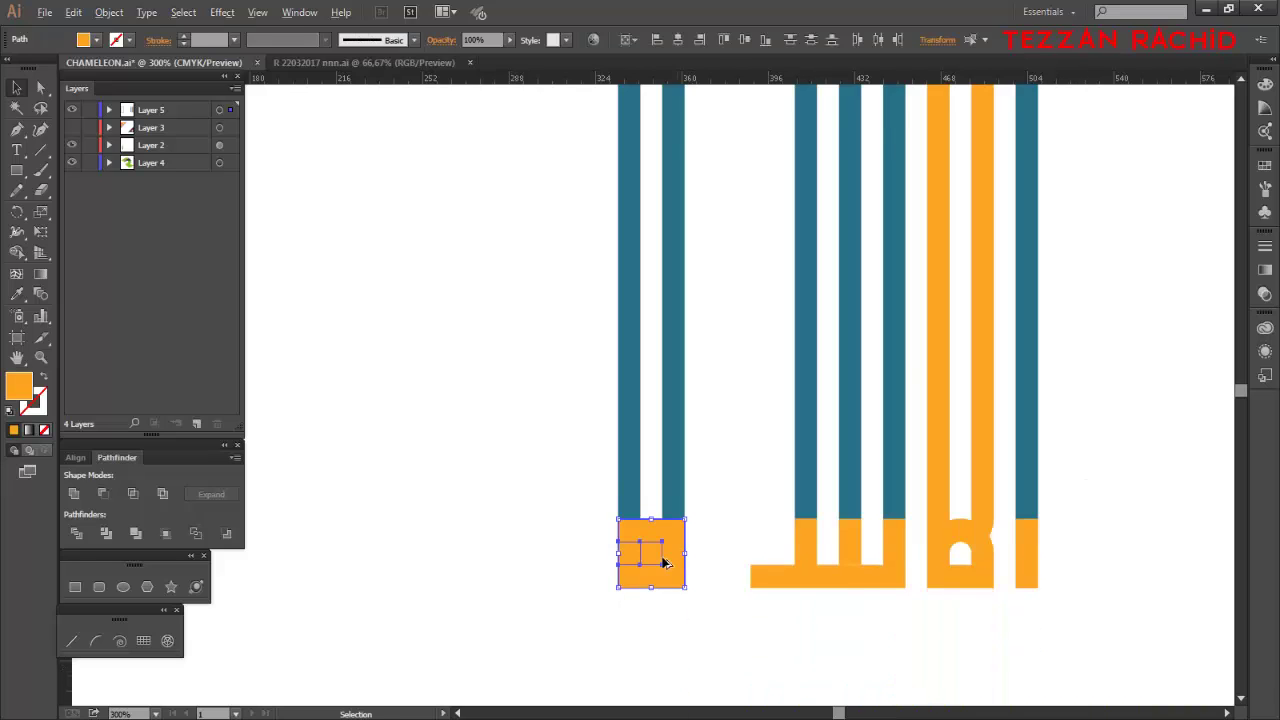
{"action": "left_click_drag", "start_coordinate": [666, 563], "coordinate": [728, 427]}
{"action": "key", "text": "i"}
{"action": "left_click", "coordinate": [672, 443]}
{"action": "key", "text": "v"}
{"action": "key", "text": "ctrl+plus"}
{"action": "key", "text": "ctrl+plus"}
{"action": "key", "text": "ctrl+minus"}
{"action": "key", "text": "ctrl+minus"}
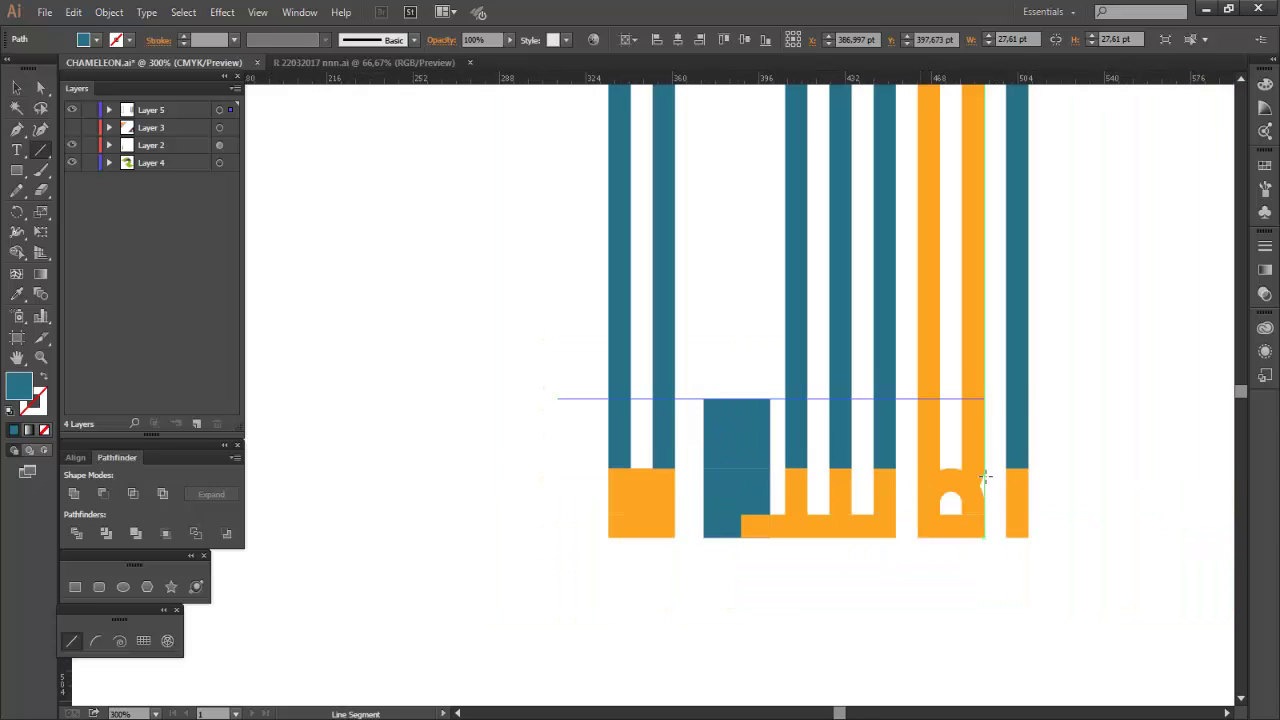
- Move the two blue squares below the lettering, one under the R and one under the gap after the orange square
{"action": "left_click_drag", "start_coordinate": [985, 477], "coordinate": [1134, 450]}
{"action": "left_click", "coordinate": [16, 87]}
{"action": "left_click", "coordinate": [733, 553]}
{"action": "left_click_drag", "start_coordinate": [733, 522], "coordinate": [958, 650]}
{"action": "left_click_drag", "start_coordinate": [738, 446], "coordinate": [709, 643]}
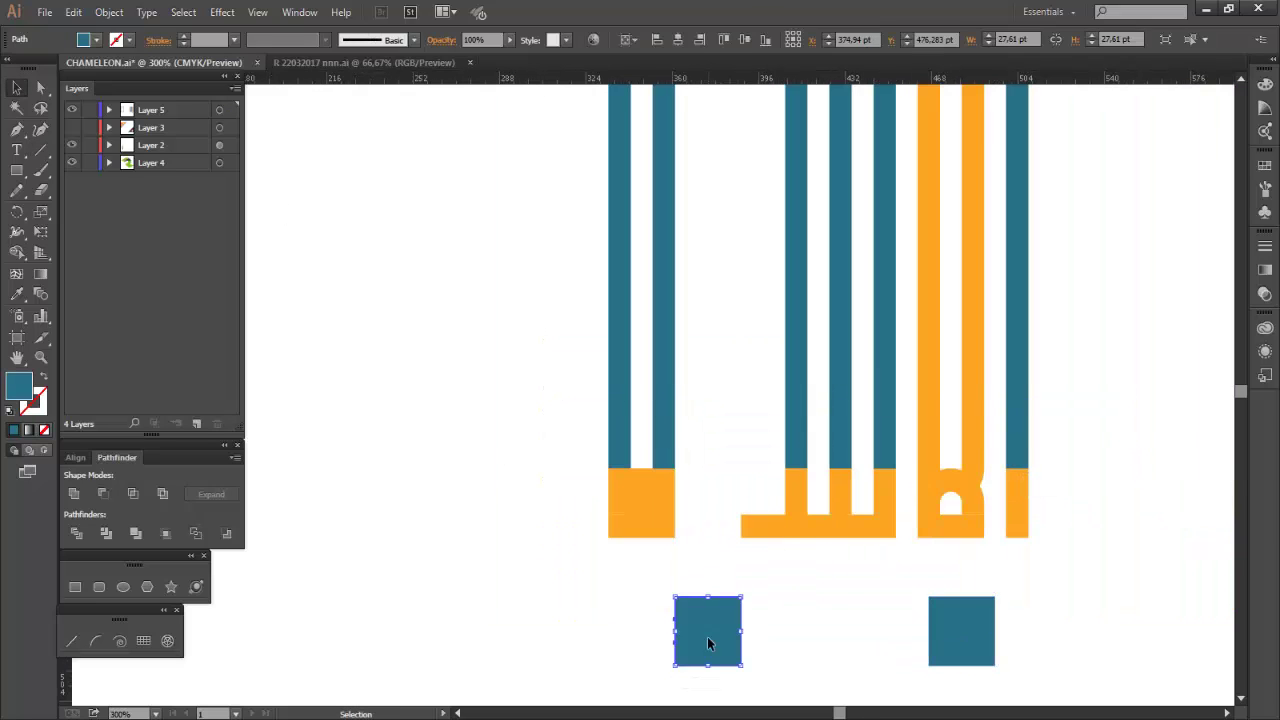
- Delete the blue square under the gap and unite copied orange cells into a square tail beside the first letter
{"action": "key", "text": "Delete"}
{"action": "scroll", "coordinate": [616, 506], "scroll_direction": "up", "scroll_amount": 2}
{"action": "left_click", "coordinate": [623, 501]}
{"action": "left_click_drag", "start_coordinate": [623, 501], "coordinate": [591, 500]}
{"action": "left_click_drag", "start_coordinate": [581, 552], "coordinate": [588, 557]}
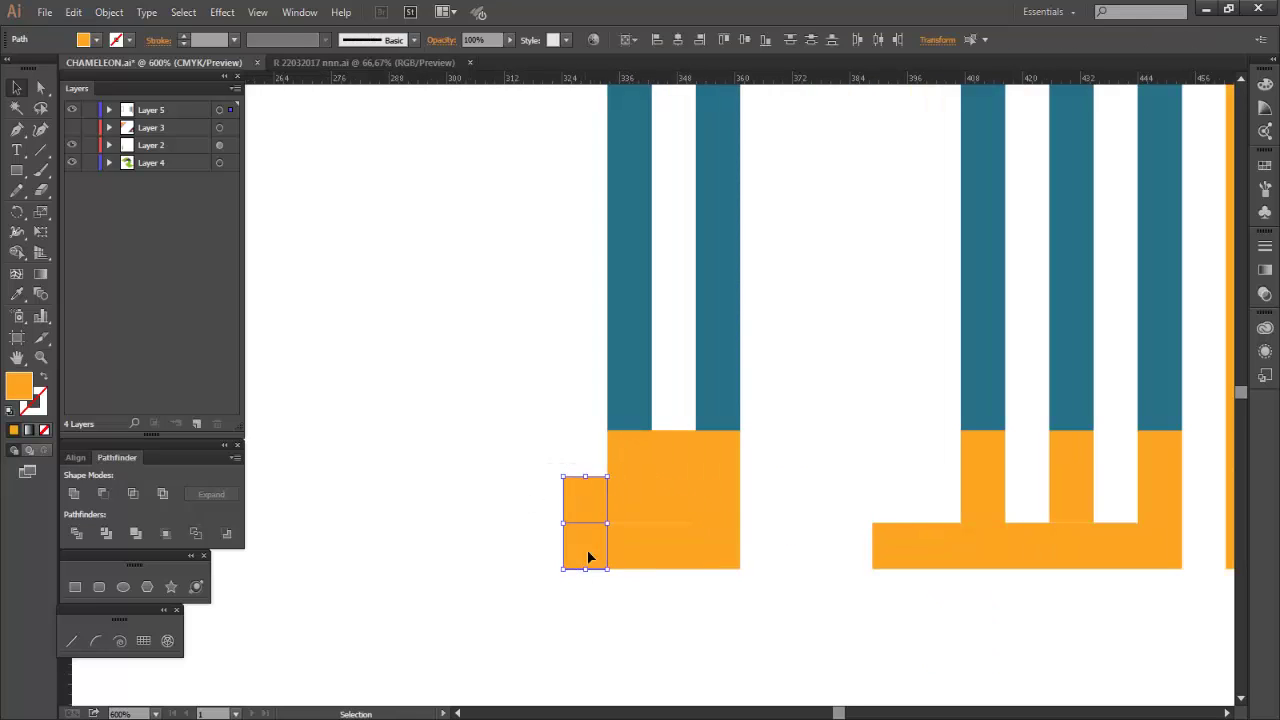
{"action": "left_click", "coordinate": [73, 494]}
{"action": "left_click", "coordinate": [470, 508]}
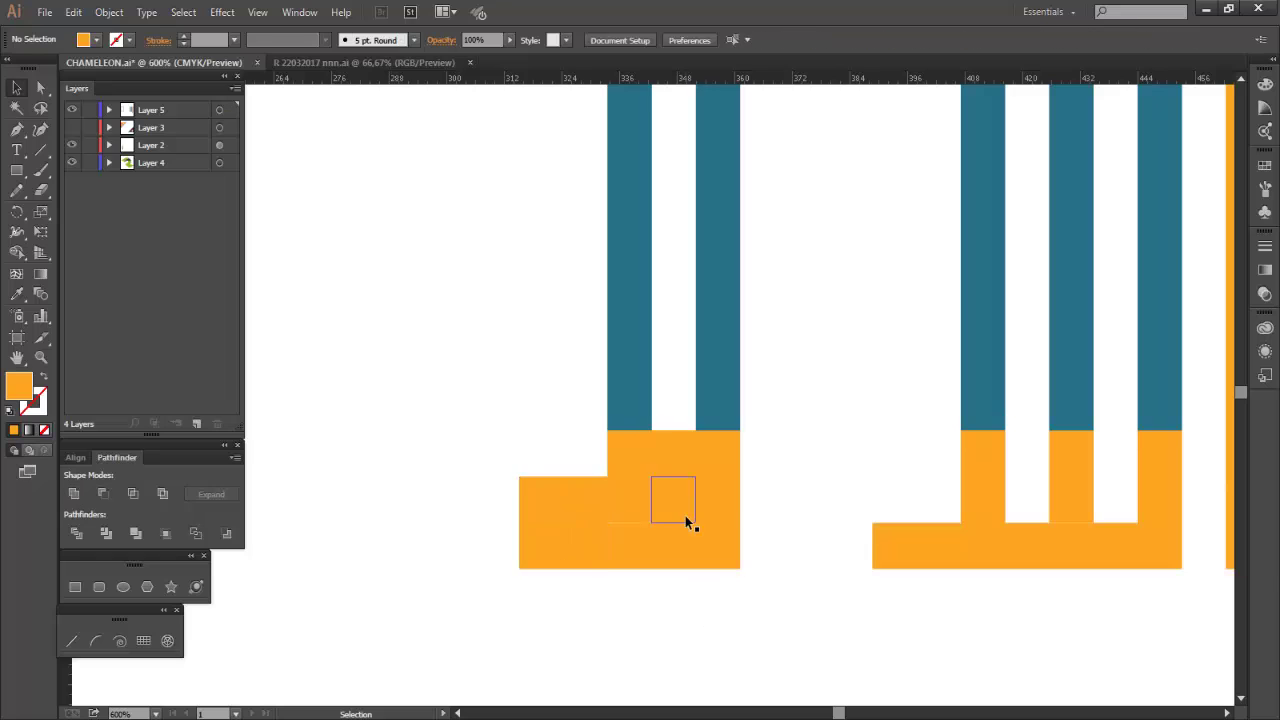
- Divide the stripes below the horizontal lines above the lettering and fill the resulting lower stripe pieces with the lettering's orange
{"action": "scroll", "coordinate": [697, 575], "scroll_direction": "down", "scroll_amount": 3}
{"action": "left_click", "coordinate": [745, 473]}
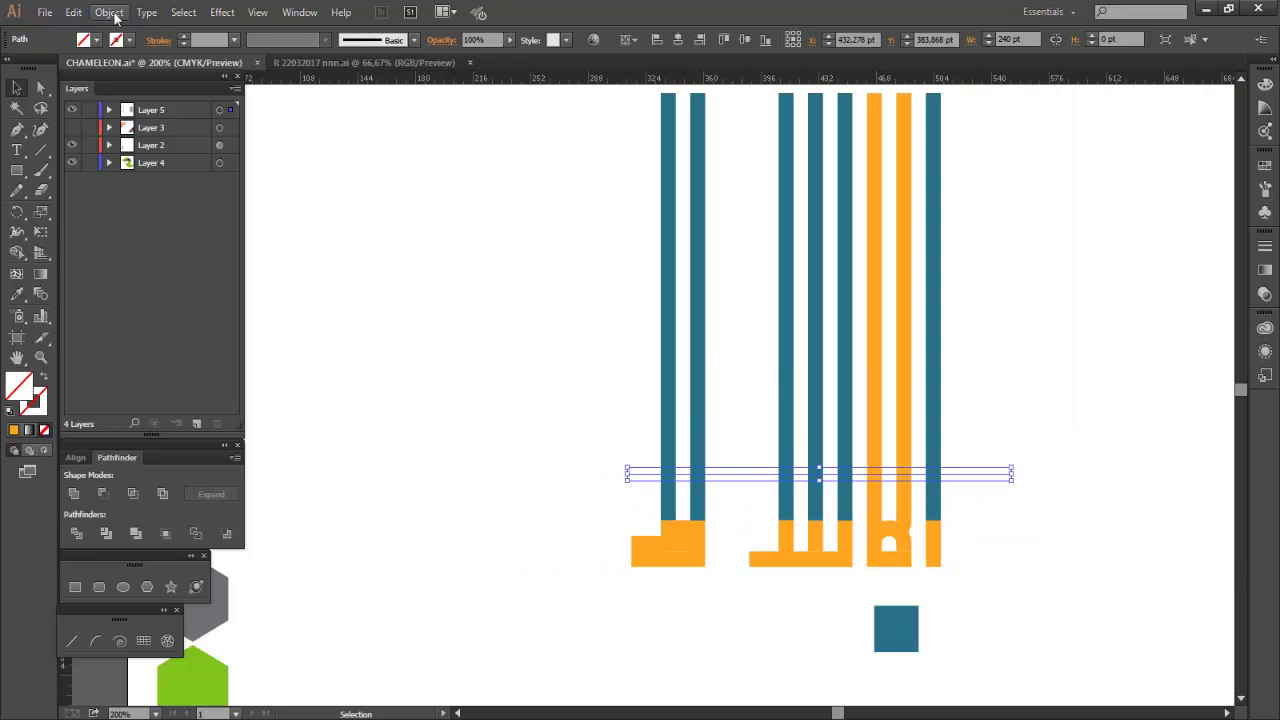
{"action": "left_click", "coordinate": [109, 12]}
{"action": "mouse_move", "coordinate": [126, 353]}
{"action": "left_click", "coordinate": [390, 500]}
{"action": "left_click_drag", "start_coordinate": [995, 495], "coordinate": [559, 587]}
{"action": "key", "text": "i"}
{"action": "left_click", "coordinate": [696, 558]}
{"action": "left_click", "coordinate": [19, 90]}
{"action": "left_click", "coordinate": [853, 593]}
{"action": "scroll", "coordinate": [857, 592], "scroll_direction": "up", "scroll_amount": 1}
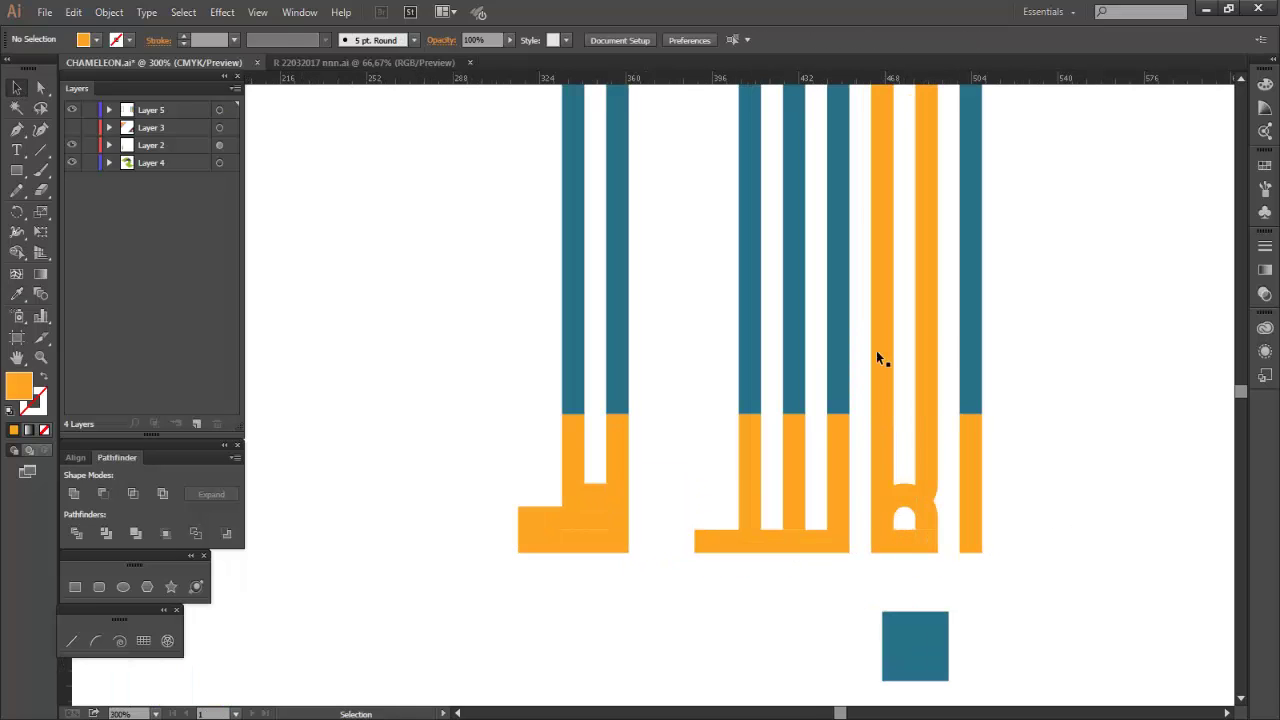
- Fill the upper part of the R's two orange stripes with the neighbouring blue and delete the small square inside the first letter
{"action": "left_click", "coordinate": [877, 352]}
{"action": "left_click", "coordinate": [921, 370], "text": "shift"}
{"action": "key", "text": "i"}
{"action": "left_click", "coordinate": [970, 372]}
{"action": "left_click", "coordinate": [18, 86]}
{"action": "left_click", "coordinate": [675, 580]}
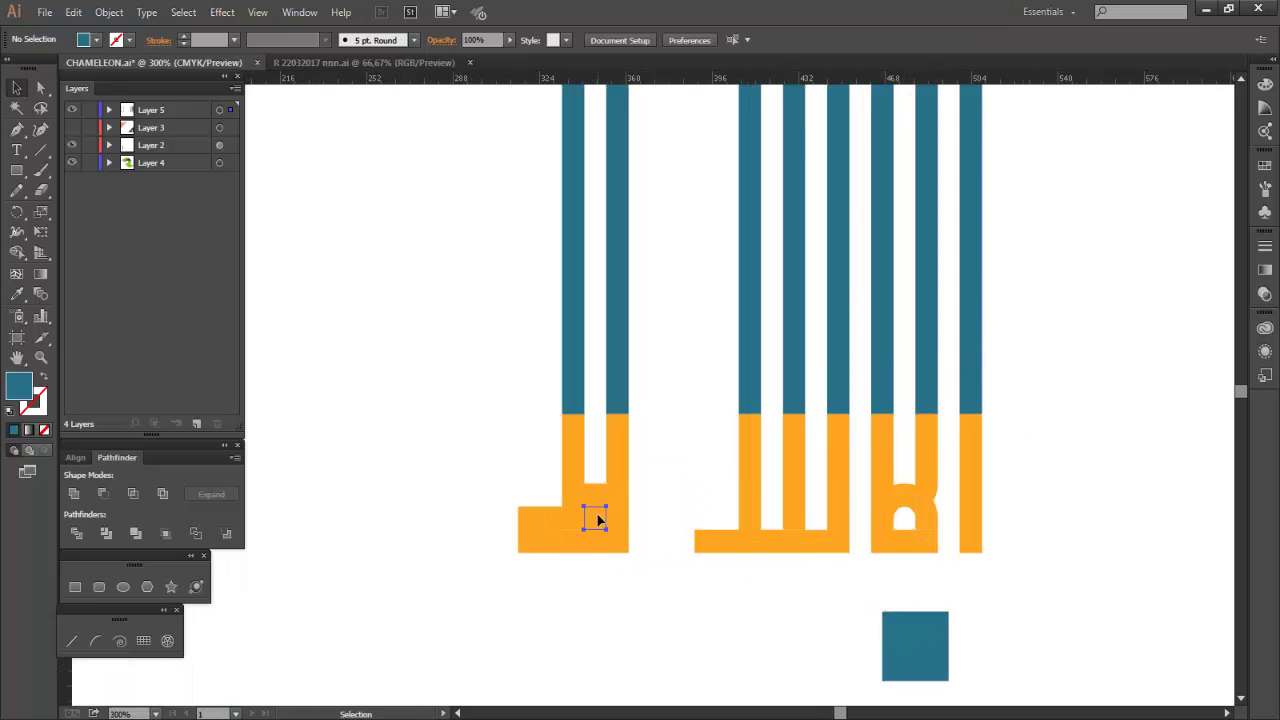
{"action": "scroll", "coordinate": [843, 578], "scroll_direction": "down", "scroll_amount": 1}
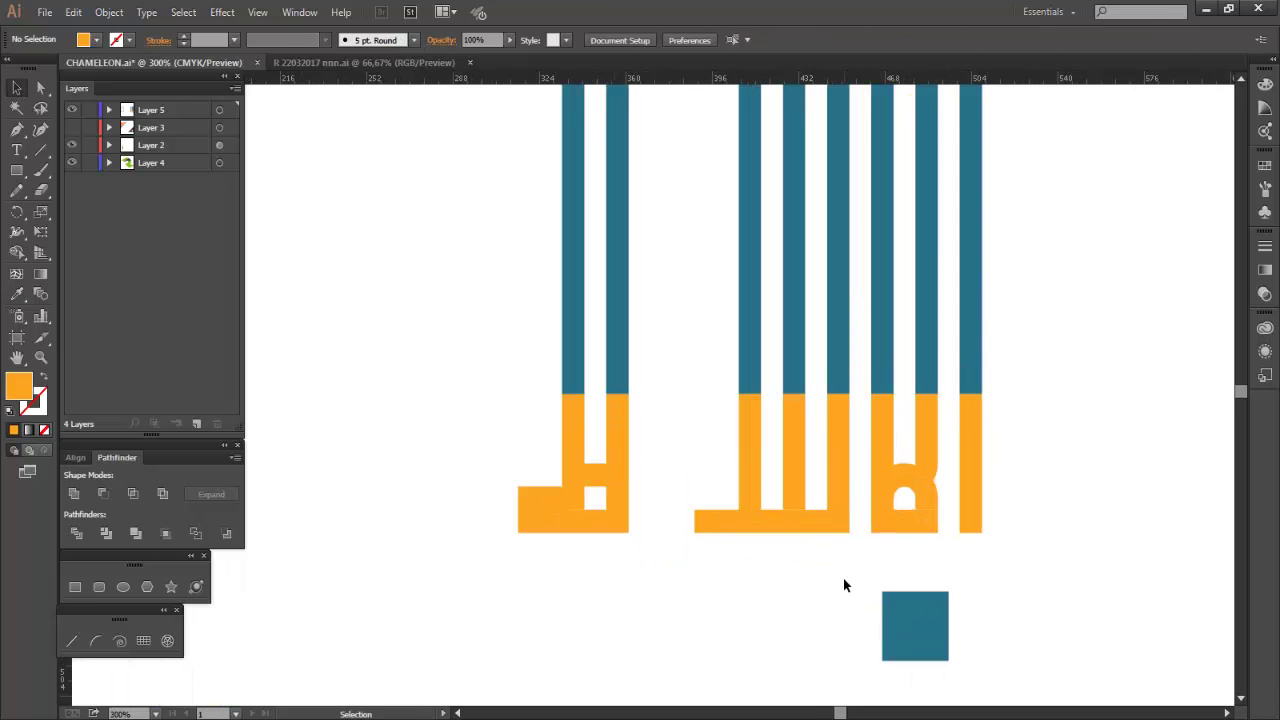
- Fill the R's lower leg piece beside the arched opening with the stripes' blue
{"action": "scroll", "coordinate": [943, 514], "scroll_direction": "up", "scroll_amount": 3}
{"action": "left_click", "coordinate": [893, 484]}
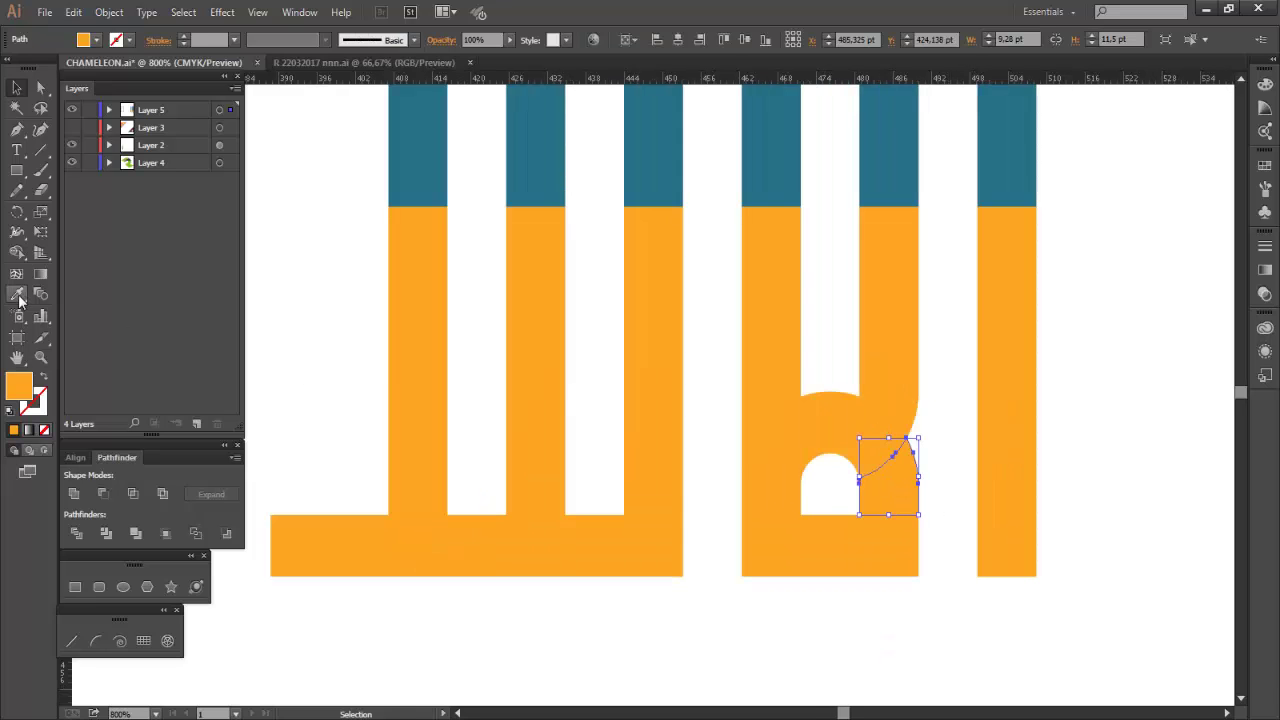
{"action": "left_click", "coordinate": [18, 294]}
{"action": "left_click", "coordinate": [889, 168]}
{"action": "left_click", "coordinate": [1112, 438], "text": "ctrl"}
{"action": "left_click", "coordinate": [17, 87]}
- Draw a Pen curve across the blue leg of the R, just below the edge of its orange bowl
{"action": "scroll", "coordinate": [912, 480], "scroll_direction": "up", "scroll_amount": 3}
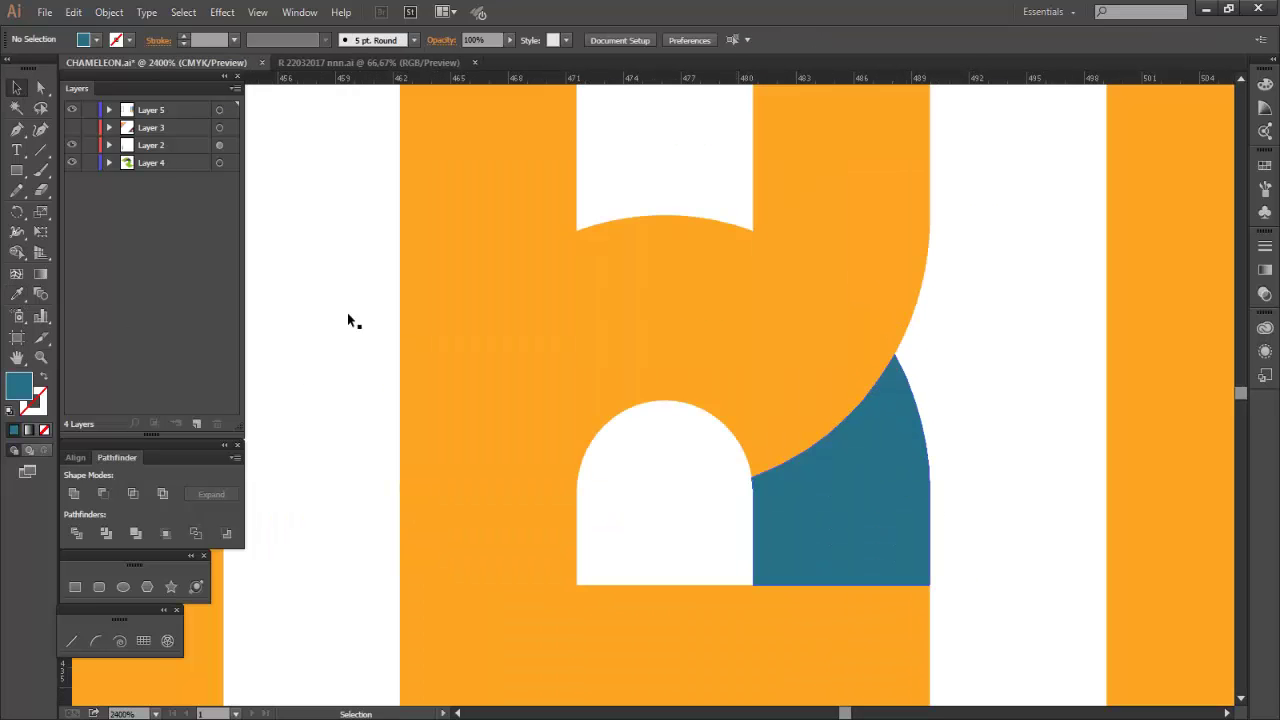
{"action": "left_click", "coordinate": [903, 355]}
{"action": "left_click_drag", "start_coordinate": [745, 493], "coordinate": [685, 467]}
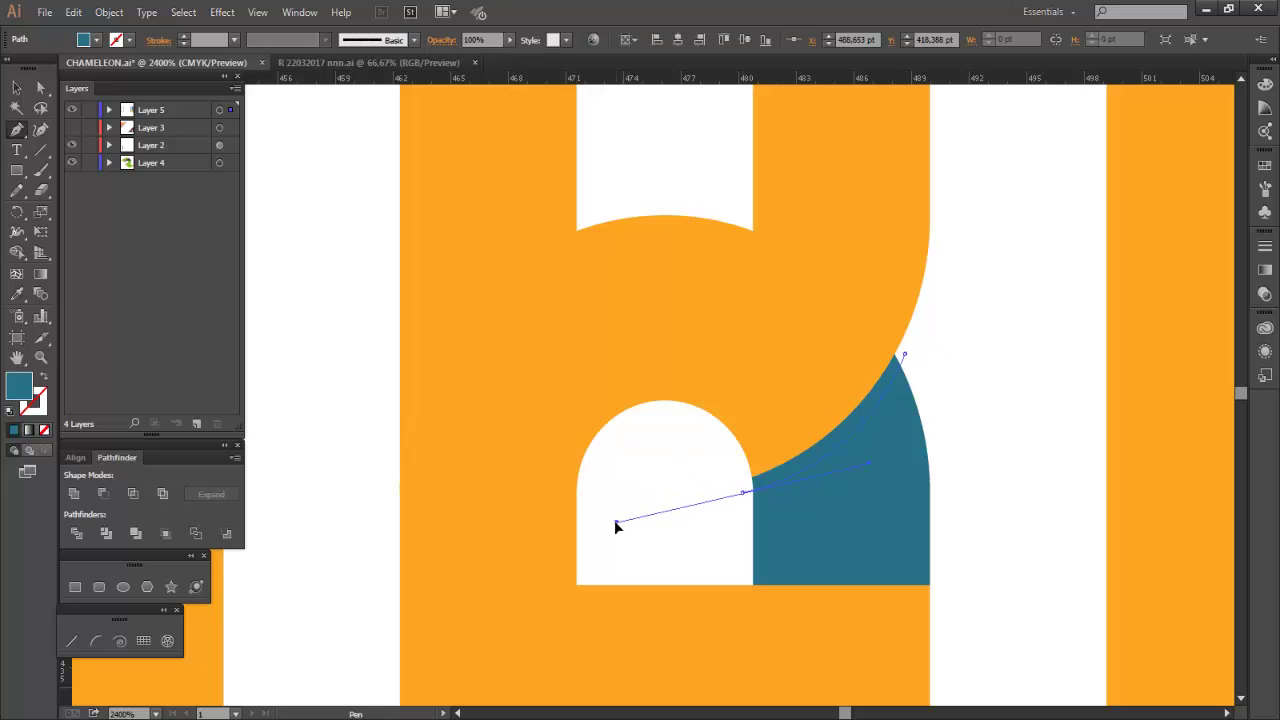
{"action": "left_click_drag", "start_coordinate": [616, 527], "coordinate": [610, 528]}
{"action": "left_click", "coordinate": [16, 88]}
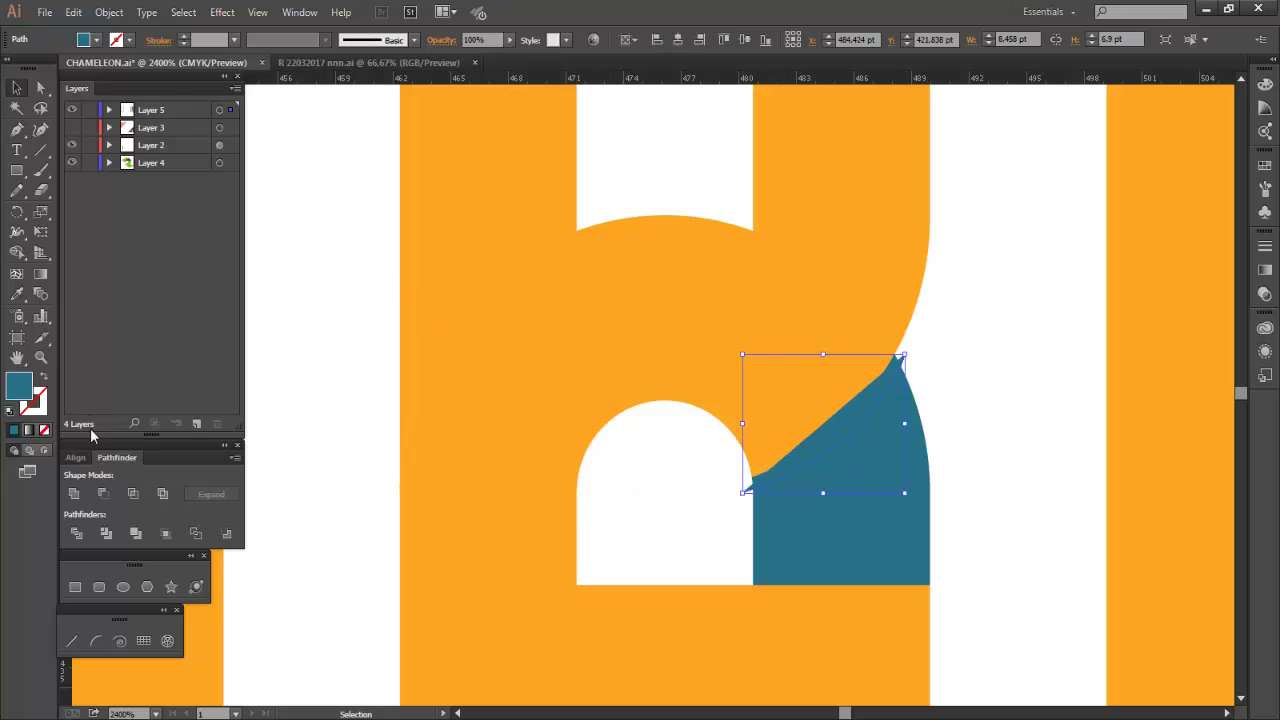
- Replace the curve's fill with a white 0.25 pt stroke and adjust its lower anchor's handle to parallel the bowl's edge
{"action": "key", "text": "i"}
{"action": "left_click", "coordinate": [243, 348]}
{"action": "left_click", "coordinate": [45, 378]}
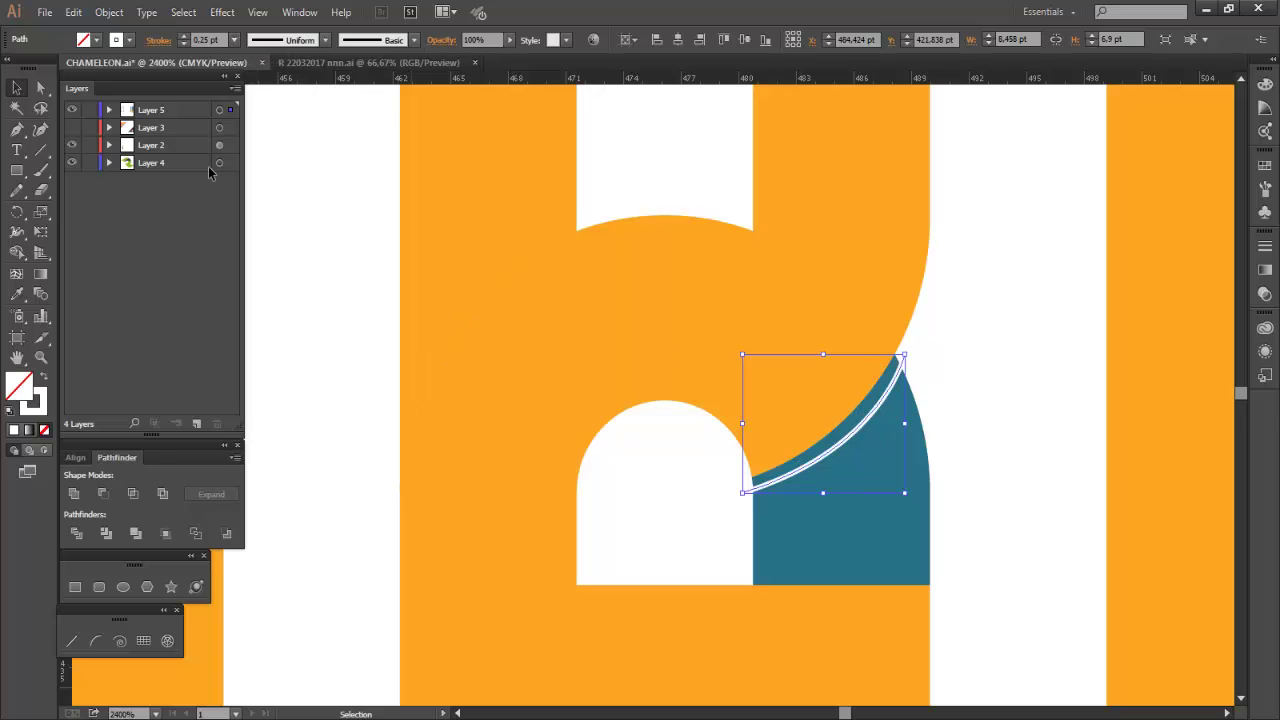
{"action": "left_click", "coordinate": [903, 357]}
{"action": "left_click", "coordinate": [872, 444]}
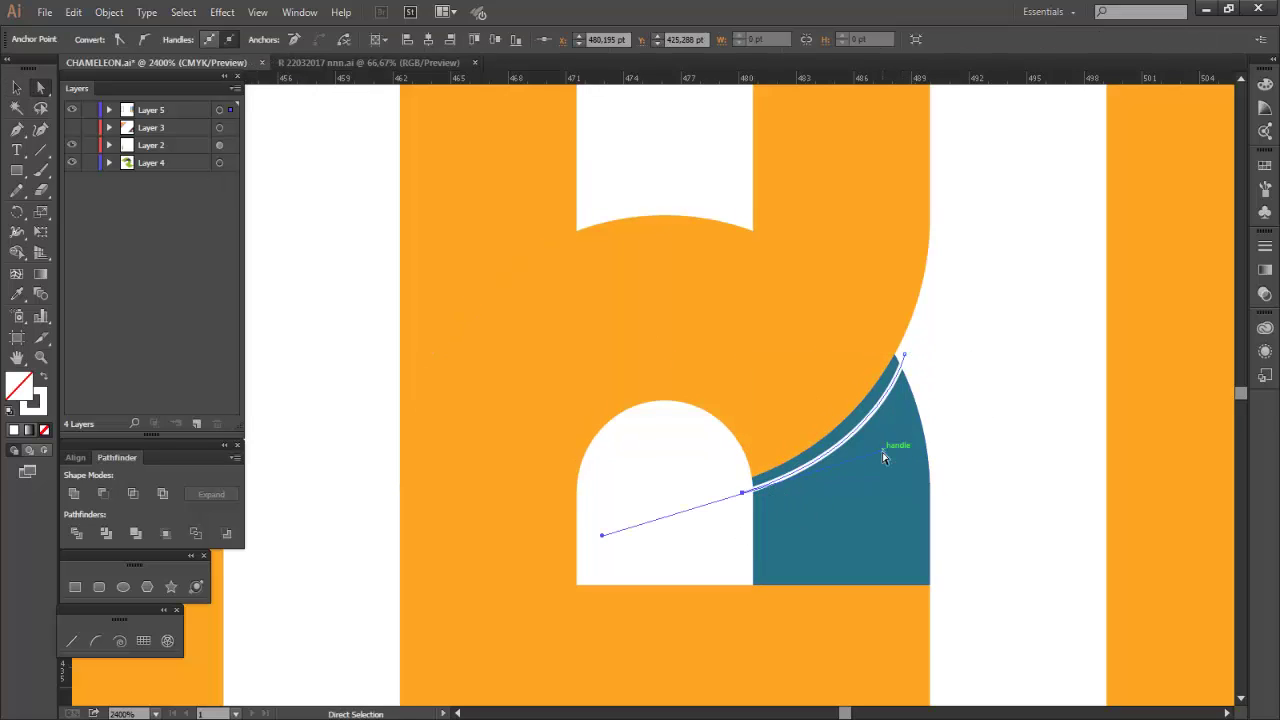
- Remove the curve's stroke and fill the R's stem piece above the bowl with the stripes' blue
{"action": "left_click", "coordinate": [17, 90]}
{"action": "left_click", "coordinate": [42, 428]}
{"action": "left_click", "coordinate": [435, 280]}
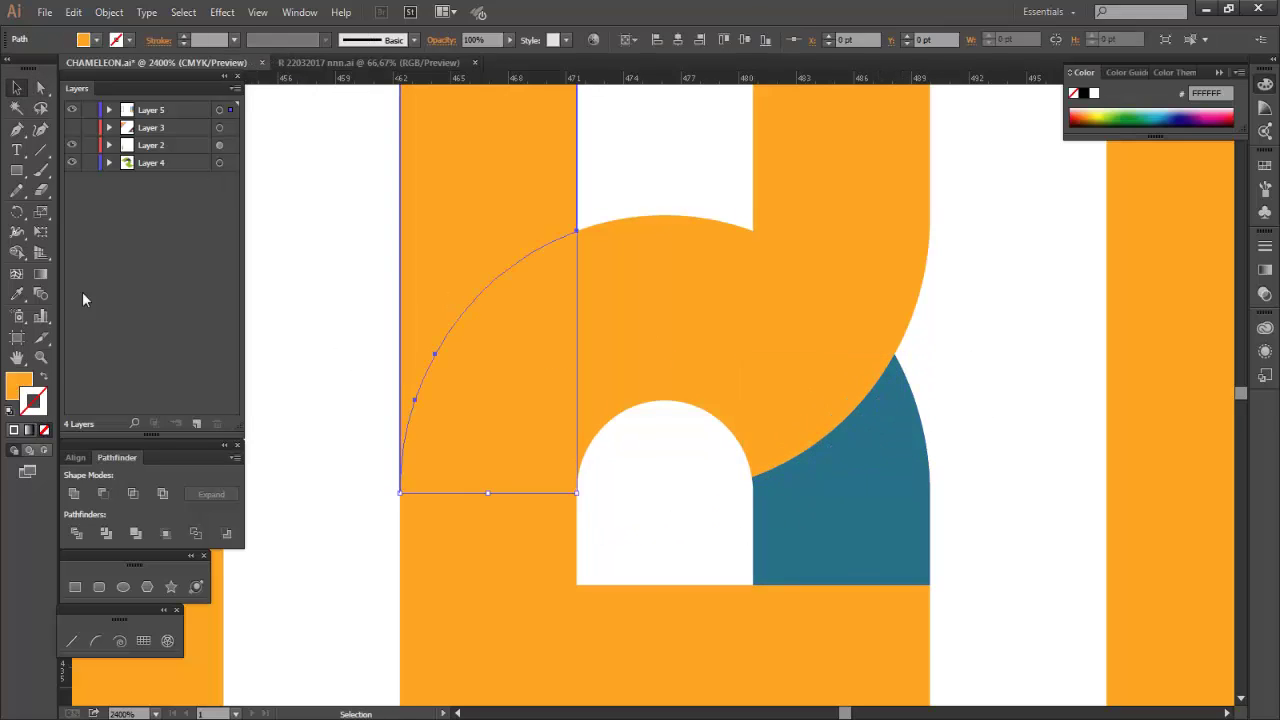
{"action": "left_click", "coordinate": [17, 294]}
{"action": "left_click", "coordinate": [820, 520]}
- Draw a Pen curve across the blue stem just outside the bowl's edge and replace its fill with a white stroke
{"action": "left_click", "coordinate": [17, 128]}
{"action": "left_click", "coordinate": [581, 215]}
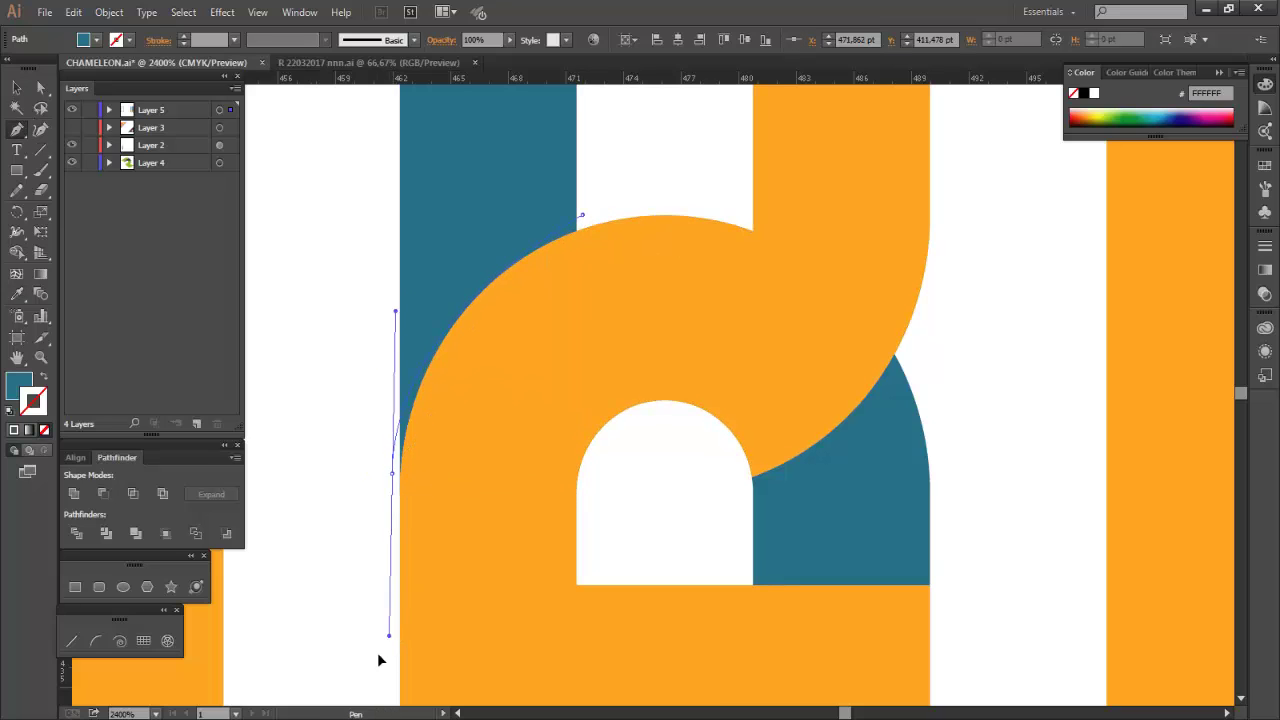
{"action": "left_click_drag", "start_coordinate": [378, 655], "coordinate": [384, 675]}
{"action": "left_click", "coordinate": [18, 384]}
{"action": "left_click", "coordinate": [17, 294]}
{"action": "left_click", "coordinate": [300, 350]}
{"action": "left_click", "coordinate": [43, 377]}
{"action": "left_click", "coordinate": [17, 89]}
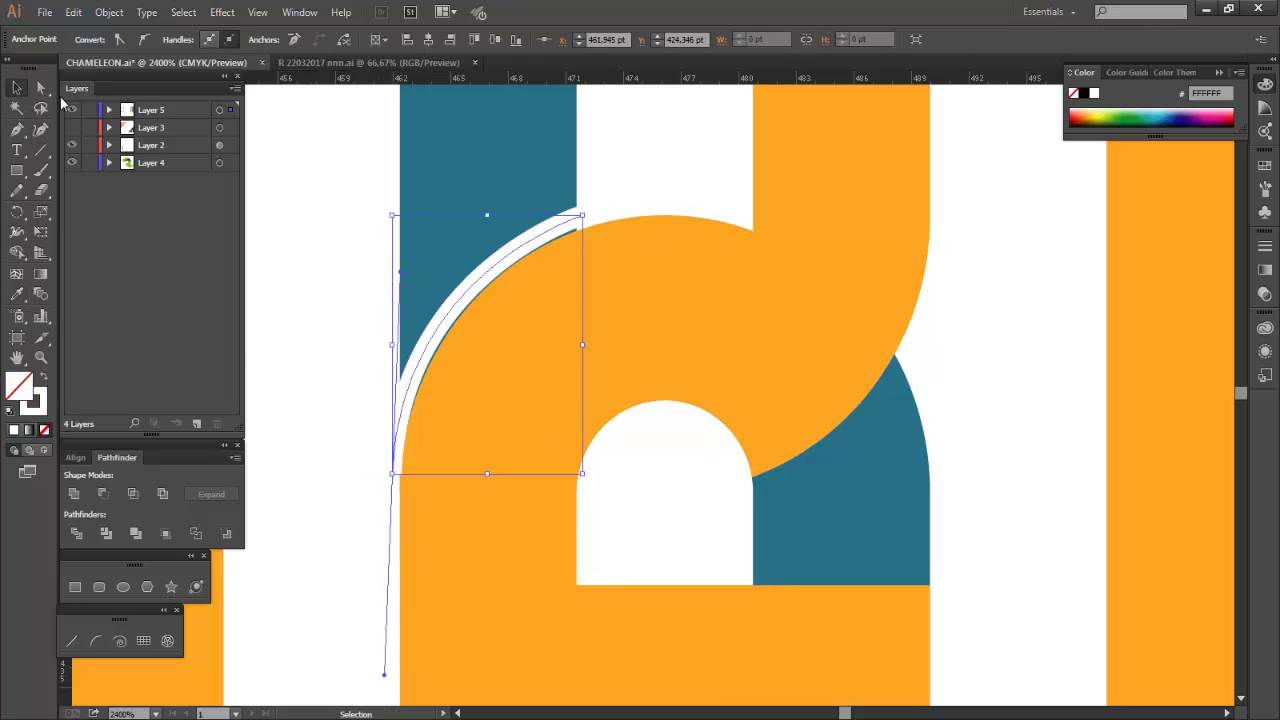
- Thin the stem curve's stroke to 0.25 pt to check its path along the bowl, and clear the stroke
{"action": "left_click", "coordinate": [40, 89]}
{"action": "left_click", "coordinate": [17, 90]}
{"action": "left_click", "coordinate": [506, 255]}
{"action": "left_click", "coordinate": [234, 40]}
{"action": "left_click", "coordinate": [254, 59]}
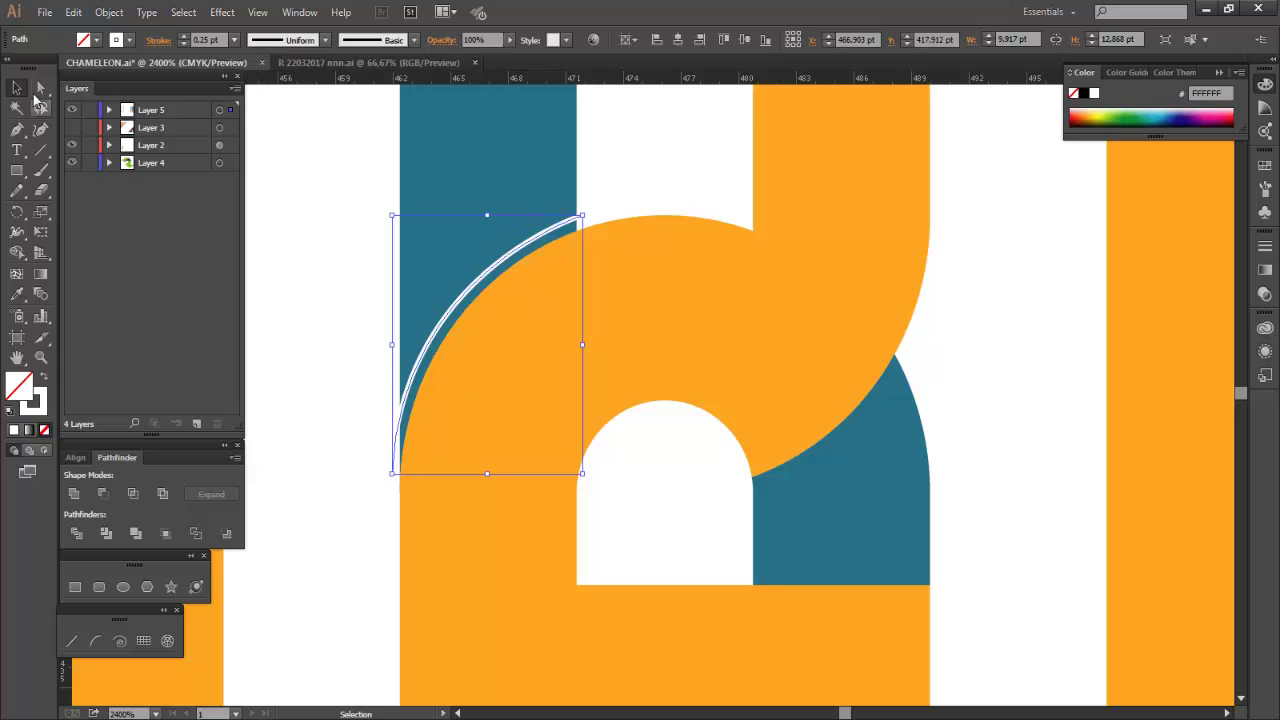
{"action": "left_click", "coordinate": [41, 88]}
{"action": "left_click", "coordinate": [405, 373]}
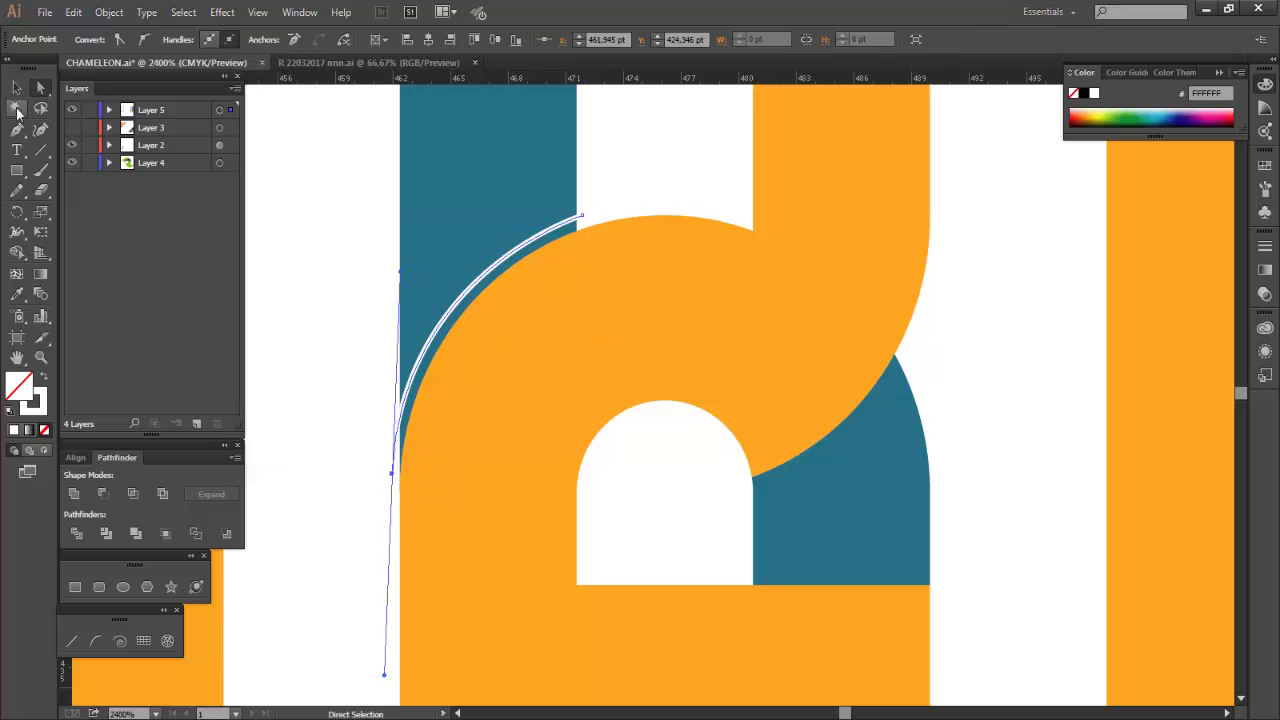
{"action": "left_click", "coordinate": [17, 88]}
{"action": "left_click", "coordinate": [312, 305]}
- Cut the R along the leg curve and the stem curve with Divide Objects Below
{"action": "left_click", "coordinate": [890, 425]}
{"action": "left_click", "coordinate": [109, 12]}
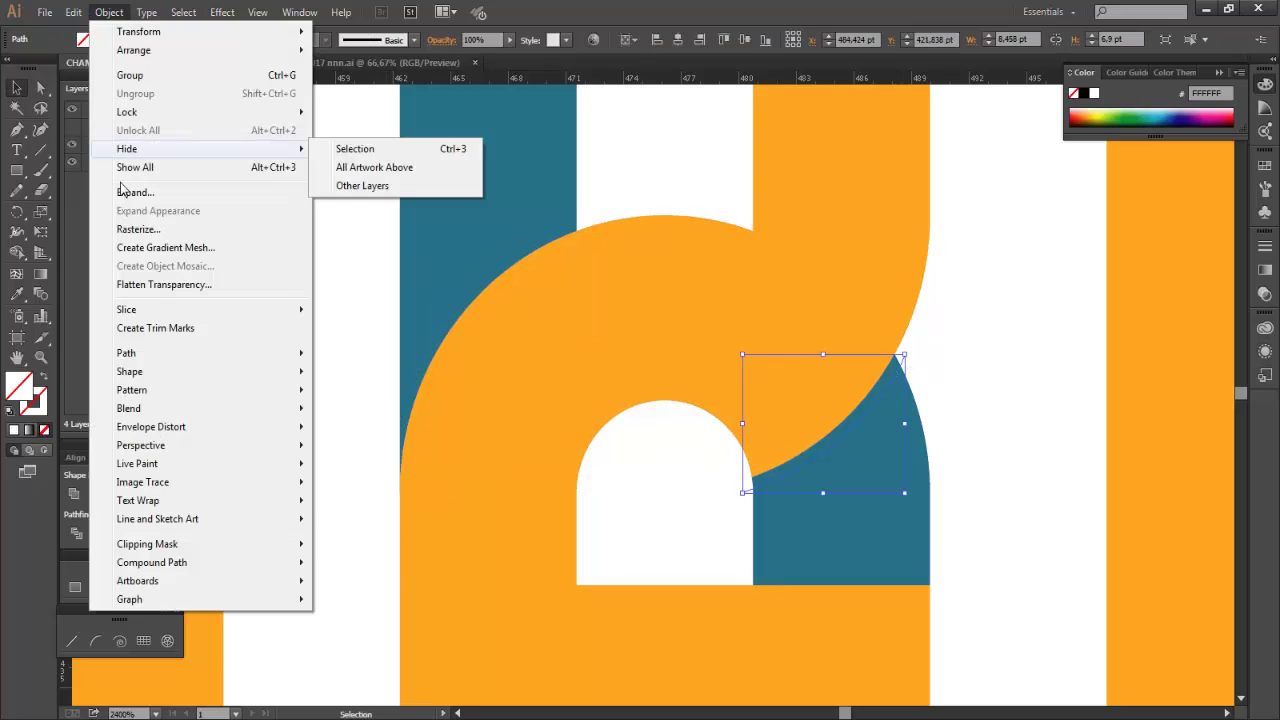
{"action": "mouse_move", "coordinate": [150, 353]}
{"action": "left_click", "coordinate": [395, 496]}
{"action": "left_click", "coordinate": [402, 462]}
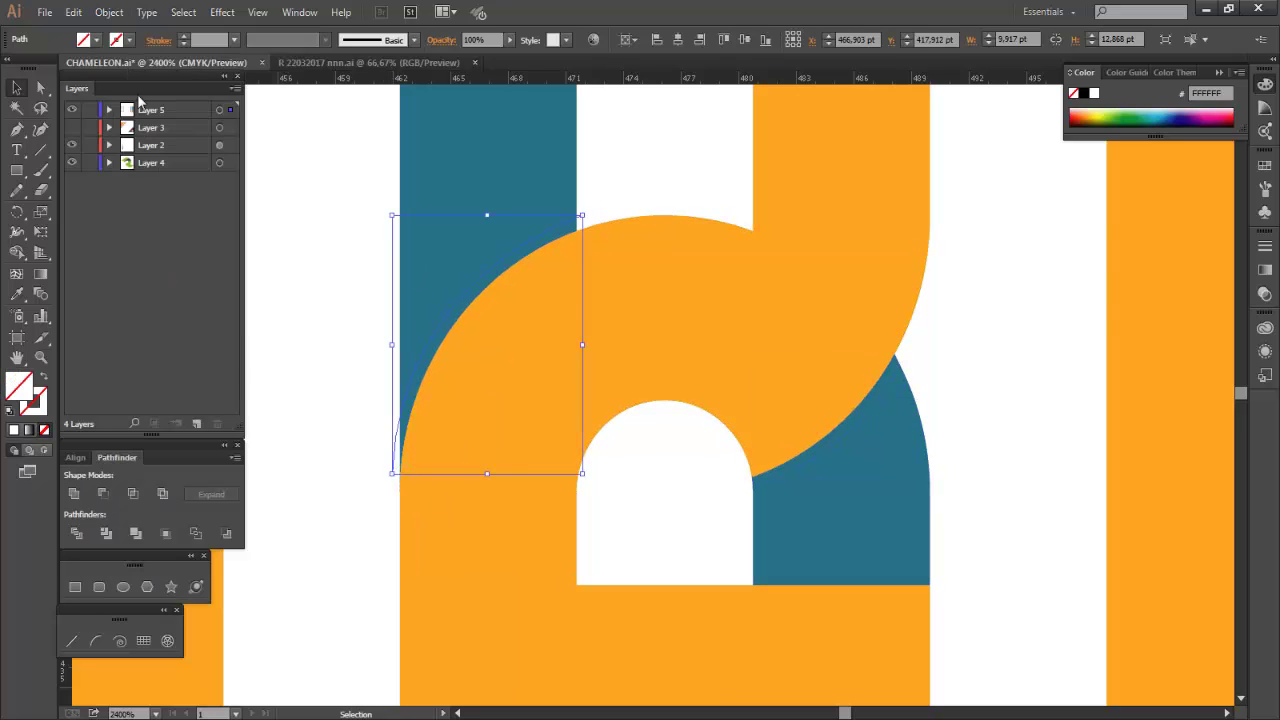
{"action": "left_click", "coordinate": [109, 12]}
{"action": "left_click", "coordinate": [400, 496]}
- Delete the thin blue slivers between the orange bowl and the two cuts, at the leg and at the stem
{"action": "left_click", "coordinate": [945, 390]}
{"action": "scroll", "coordinate": [892, 350], "scroll_direction": "up", "scroll_amount": 1}
{"action": "left_click", "coordinate": [887, 400]}
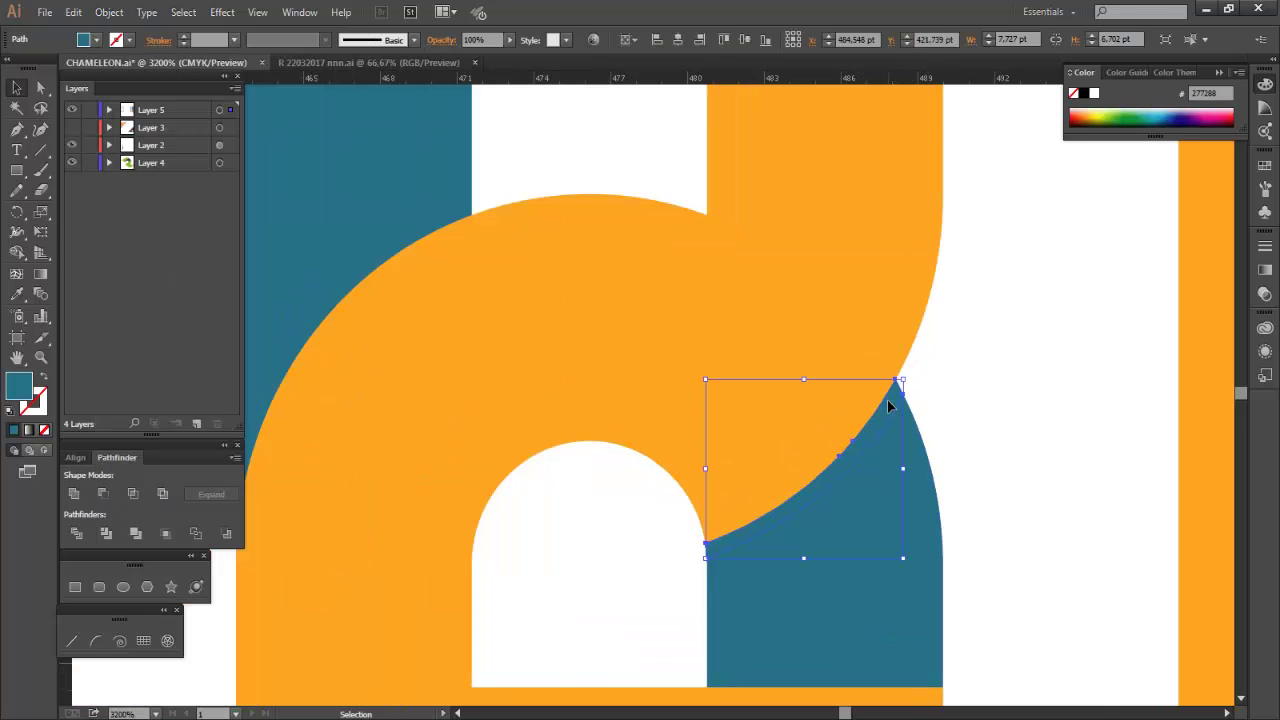
{"action": "key", "text": "Delete"}
{"action": "left_click", "coordinate": [464, 219]}
{"action": "key", "text": "Delete"}
{"action": "scroll", "coordinate": [858, 450], "scroll_direction": "down", "scroll_amount": 4}
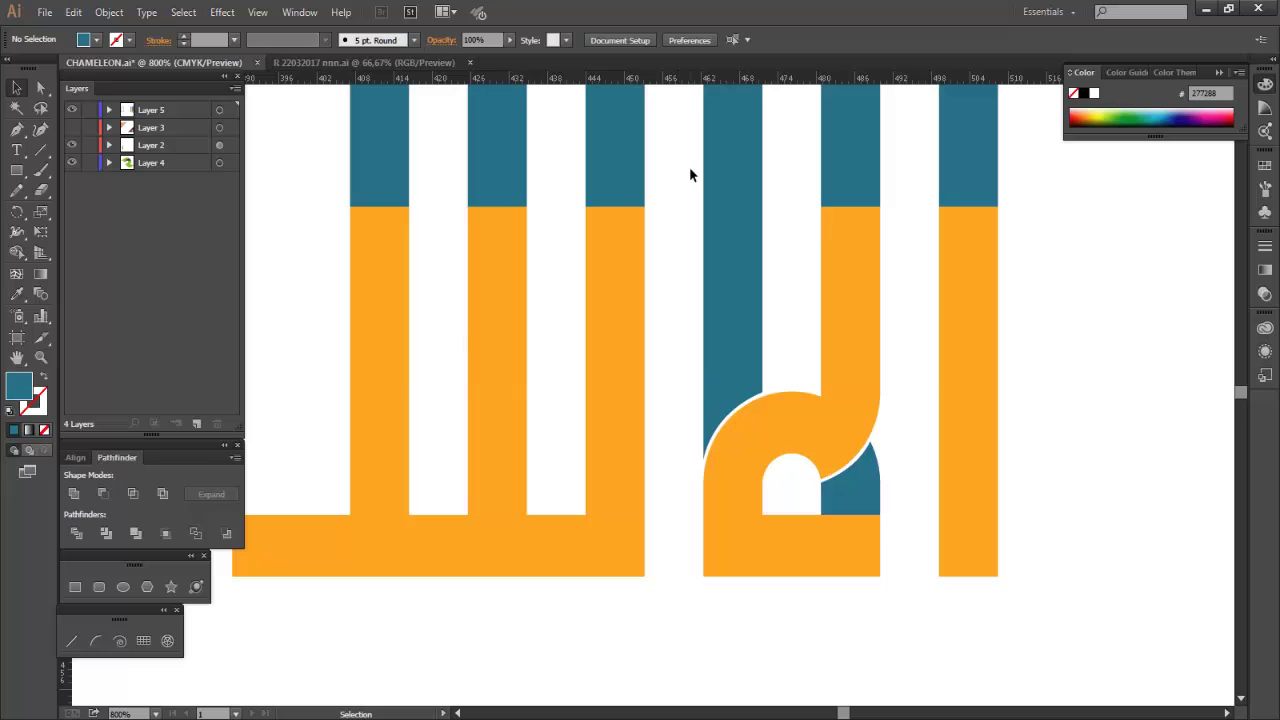
- Copy the R with its two stripes into the gap between the first letter and the three-toothed letter
{"action": "left_click_drag", "start_coordinate": [690, 166], "coordinate": [907, 621]}
{"action": "scroll", "coordinate": [834, 537], "scroll_direction": "left", "scroll_amount": 2}
{"action": "left_click_drag", "start_coordinate": [1000, 551], "coordinate": [420, 537]}
{"action": "left_click", "coordinate": [612, 630]}
{"action": "scroll", "coordinate": [611, 626], "scroll_direction": "down", "scroll_amount": 4}
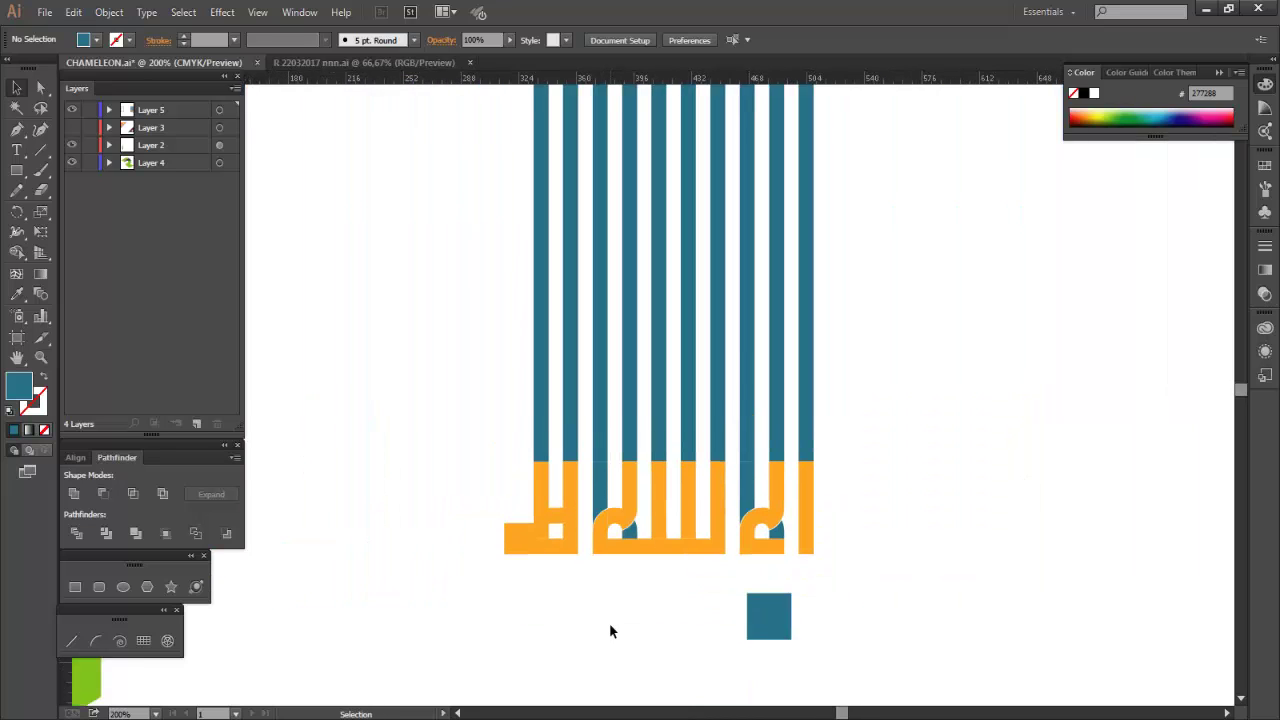
- Move the blue square beside the stripes' upper end, stack copies of it, and draw a horizontal line across all the stripes
{"action": "scroll", "coordinate": [612, 630], "scroll_direction": "up", "scroll_amount": 2}
{"action": "mouse_move", "coordinate": [768, 675]}
{"action": "left_mouse_down"}
{"action": "mouse_move", "coordinate": [863, 191]}
{"action": "mouse_move", "coordinate": [856, 164]}
{"action": "mouse_move", "coordinate": [856, 218]}
{"action": "left_mouse_up"}
{"action": "key", "text": "ctrl+d"}
{"action": "key", "text": "backslash"}
{"action": "left_click_drag", "start_coordinate": [435, 278], "coordinate": [953, 278]}
{"action": "left_click", "coordinate": [16, 92]}
{"action": "left_click", "coordinate": [852, 463]}
- Make an orange circle from the first letter's tail square and place a blue copy of the square behind it
{"action": "scroll", "coordinate": [852, 463], "scroll_direction": "down", "scroll_amount": 2}
{"action": "scroll", "coordinate": [472, 560], "scroll_direction": "up", "scroll_amount": 3}
{"action": "left_click", "coordinate": [592, 515]}
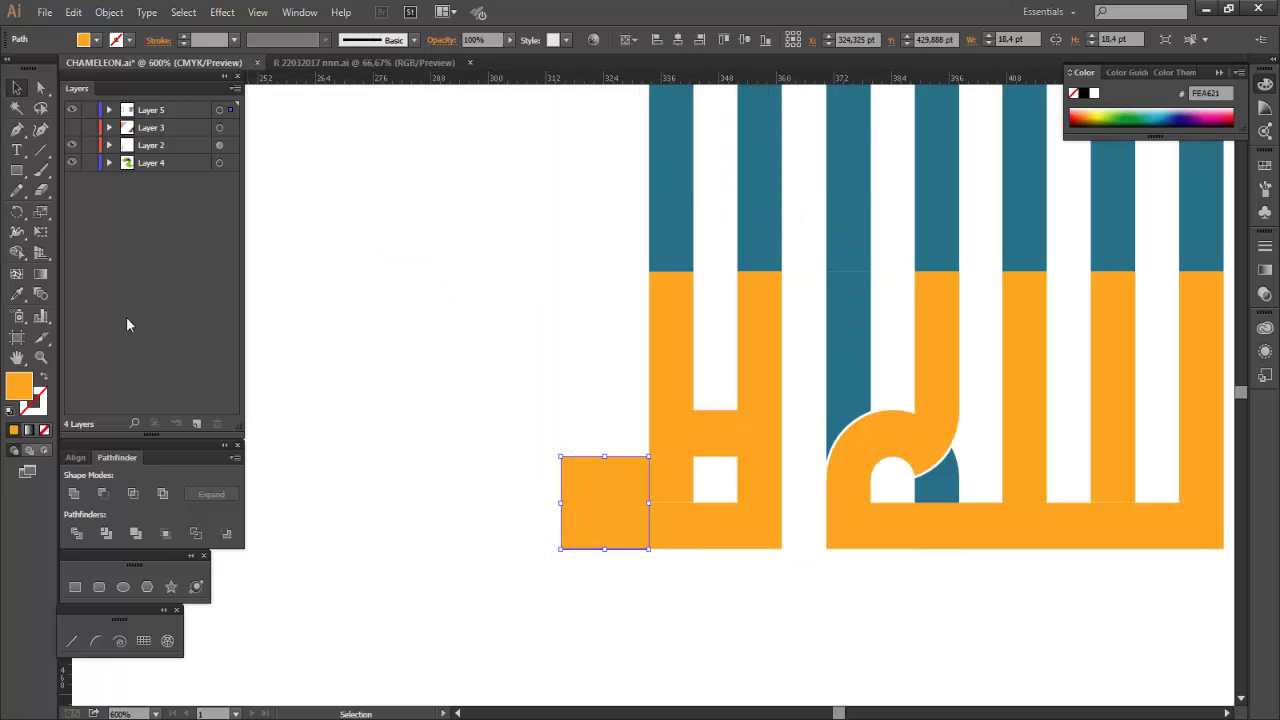
{"action": "key", "text": "a"}
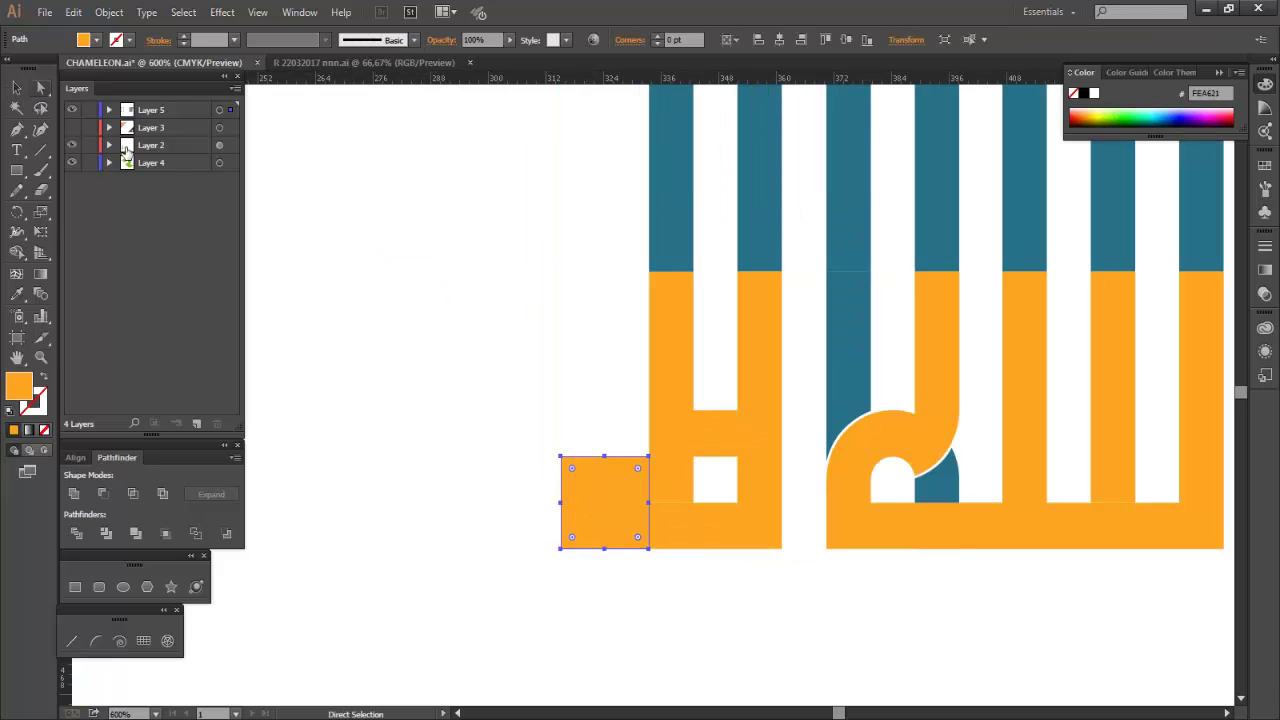
{"action": "key", "text": "v"}
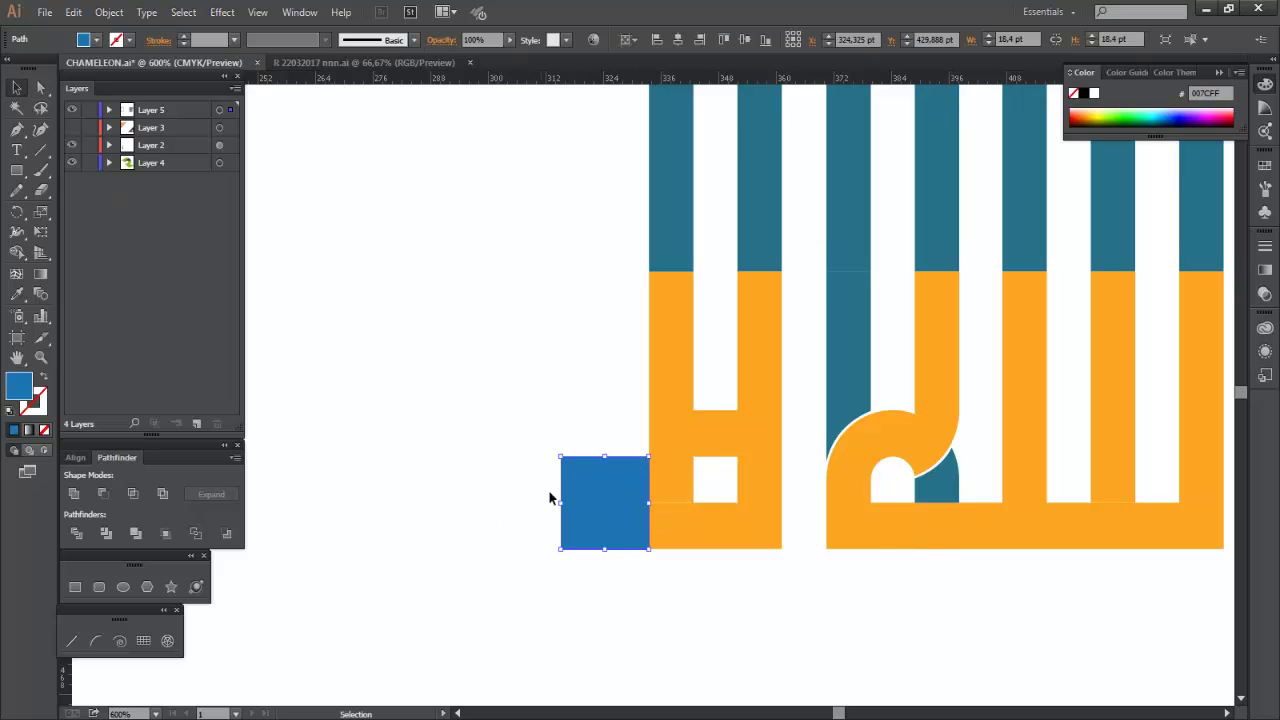
{"action": "right_click", "coordinate": [610, 504]}
{"action": "mouse_move", "coordinate": [765, 473]}
{"action": "left_click", "coordinate": [840, 527]}
- Remove the circle and three corners of the blue square with Shape Builder, keeping the concave lower corner beside the first letter
{"action": "left_click_drag", "start_coordinate": [512, 426], "coordinate": [598, 598]}
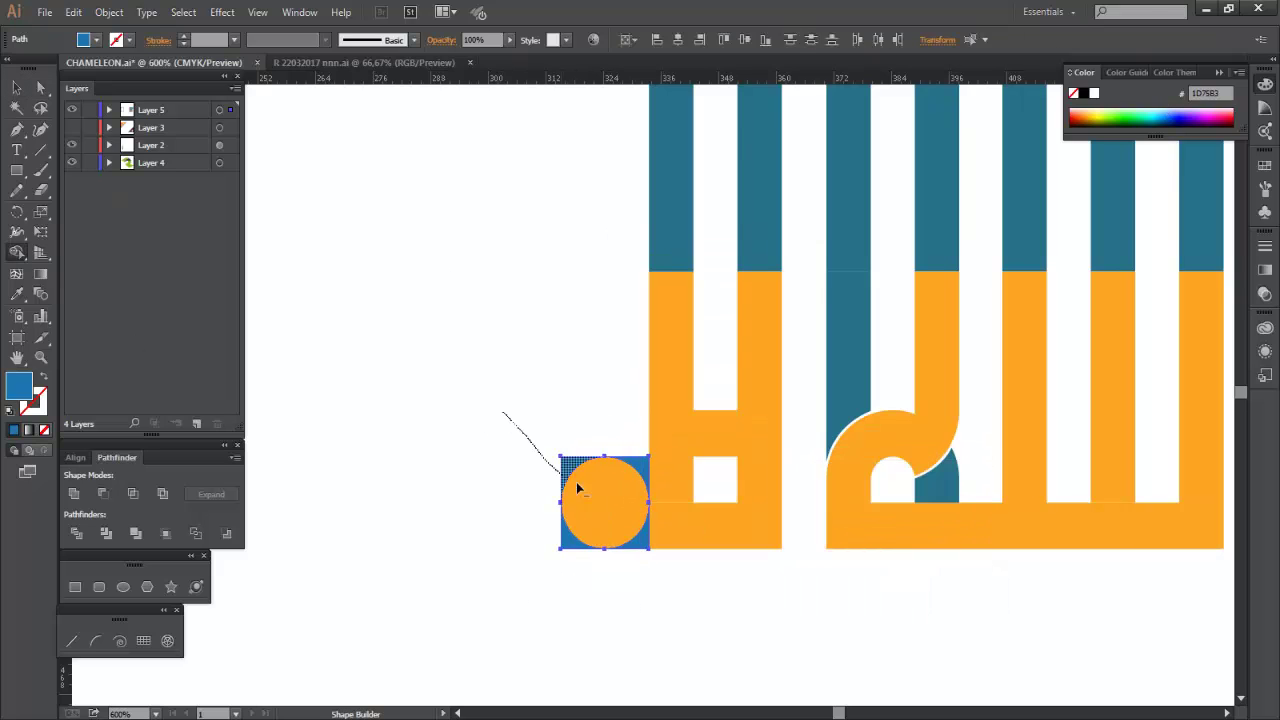
{"action": "left_click_drag", "start_coordinate": [576, 483], "coordinate": [568, 538]}
{"action": "scroll", "coordinate": [792, 546], "scroll_direction": "up", "scroll_amount": 1}
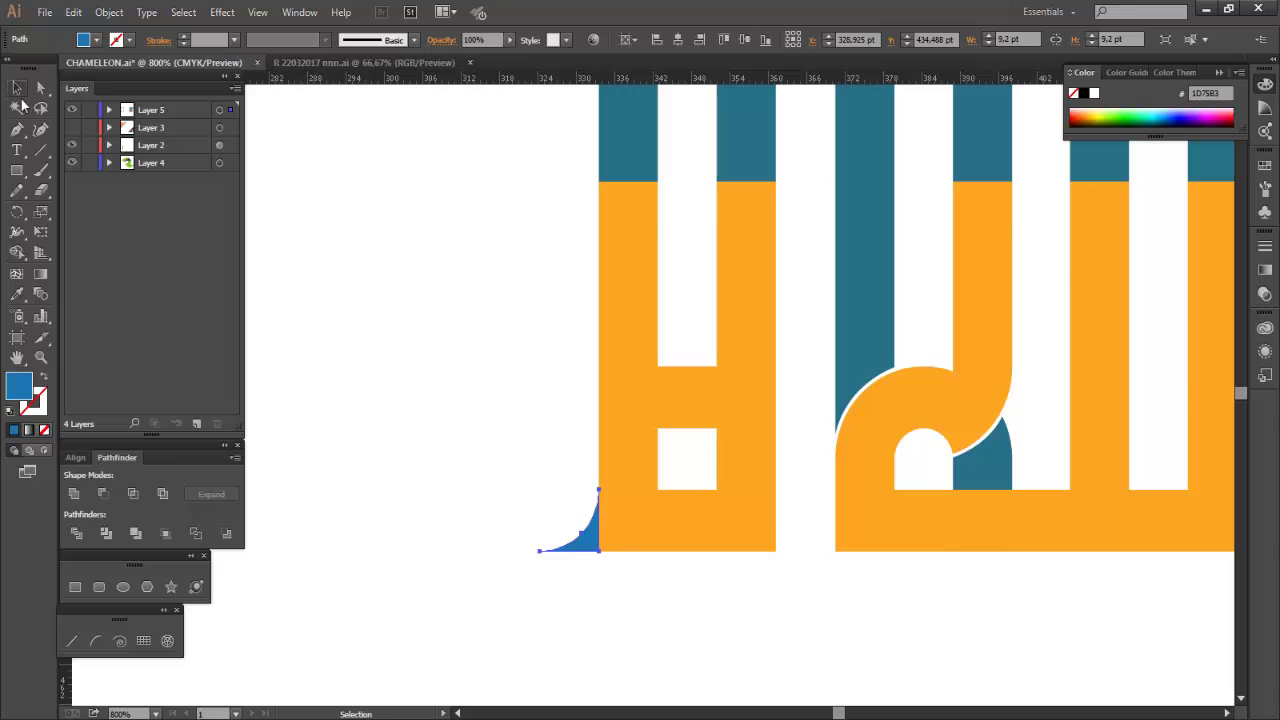
- Select all the artwork and merge the first letter's pieces with its concave tail using Shape Builder
{"action": "scroll", "coordinate": [473, 361], "scroll_direction": "down", "scroll_amount": 3}
{"action": "key", "text": "ctrl+a"}
{"action": "key", "text": "shift+m"}
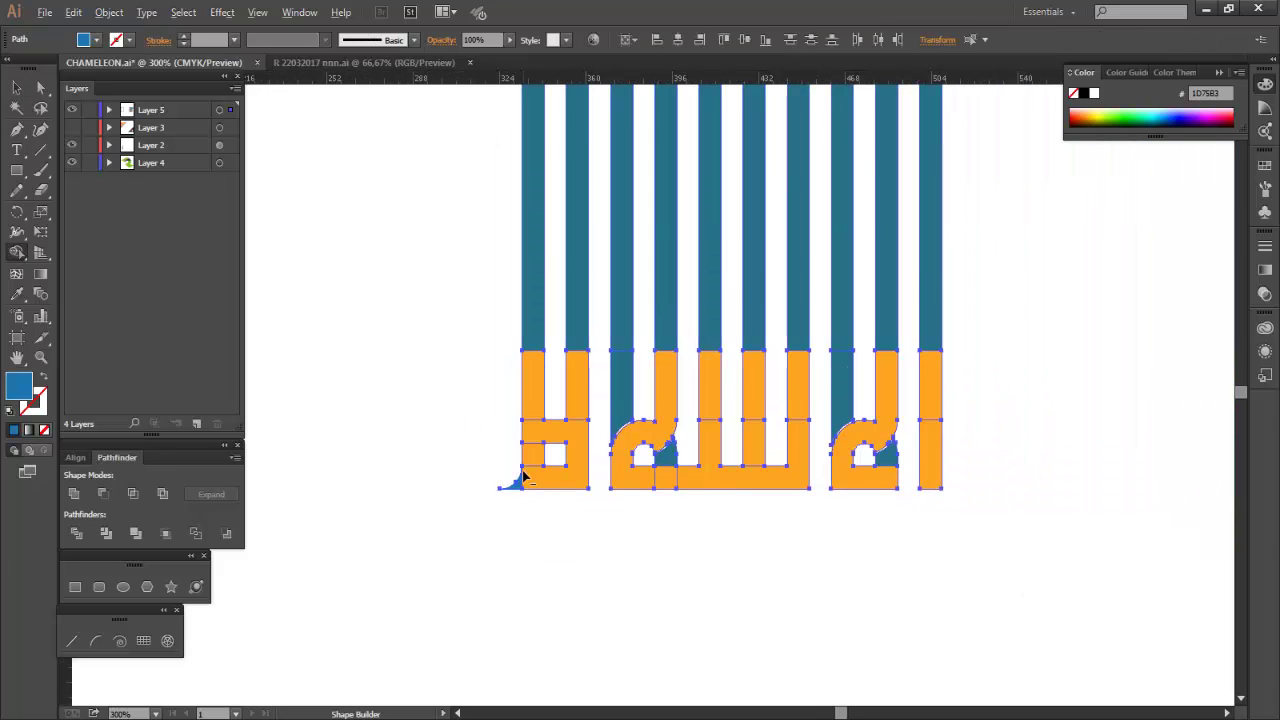
{"action": "scroll", "coordinate": [522, 478], "scroll_direction": "up", "scroll_amount": 3}
{"action": "left_click_drag", "start_coordinate": [620, 420], "coordinate": [495, 505]}
- Remove the orange stripe segments above the first letter and above the three teeth with Shape Builder
{"action": "left_click_drag", "start_coordinate": [511, 254], "coordinate": [714, 267]}
{"action": "left_click_drag", "start_coordinate": [717, 266], "coordinate": [512, 283]}
{"action": "scroll", "coordinate": [673, 425], "scroll_direction": "up", "scroll_amount": 1}
{"action": "scroll", "coordinate": [674, 425], "scroll_direction": "down", "scroll_amount": 2}
{"action": "scroll", "coordinate": [866, 444], "scroll_direction": "up", "scroll_amount": 1}
{"action": "left_click_drag", "start_coordinate": [822, 415], "coordinate": [993, 423]}
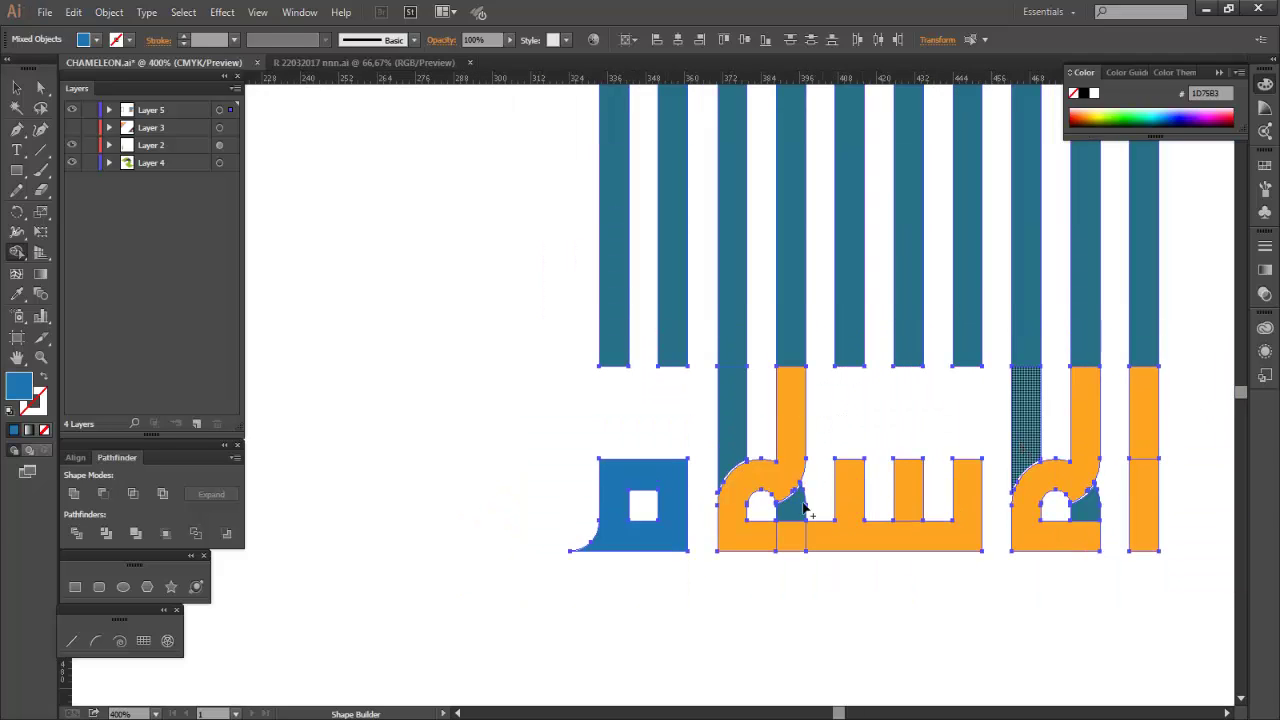
- Merge the pieces of both R shapes, the three-toothed letter and the last bar into blue shapes with Shape Builder
{"action": "left_click_drag", "start_coordinate": [799, 509], "coordinate": [762, 536]}
{"action": "left_click", "coordinate": [737, 434]}
{"action": "left_click_drag", "start_coordinate": [1083, 511], "coordinate": [1082, 536]}
{"action": "left_click_drag", "start_coordinate": [1144, 487], "coordinate": [1144, 449]}
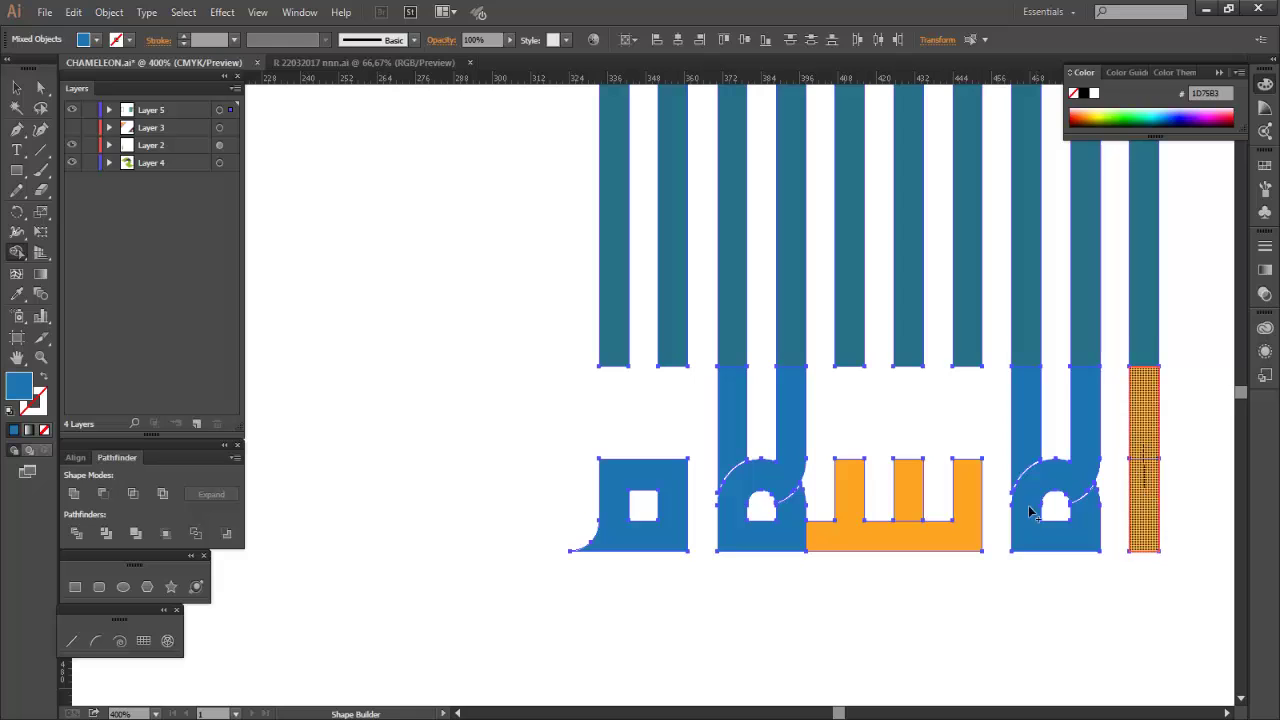
{"action": "mouse_move", "coordinate": [966, 508]}
{"action": "left_mouse_down"}
{"action": "mouse_move", "coordinate": [828, 540]}
{"action": "mouse_move", "coordinate": [765, 536]}
{"action": "left_mouse_up"}
{"action": "key", "text": "v"}
{"action": "left_click", "coordinate": [403, 408]}
{"action": "scroll", "coordinate": [406, 412], "scroll_direction": "up", "scroll_amount": 1}
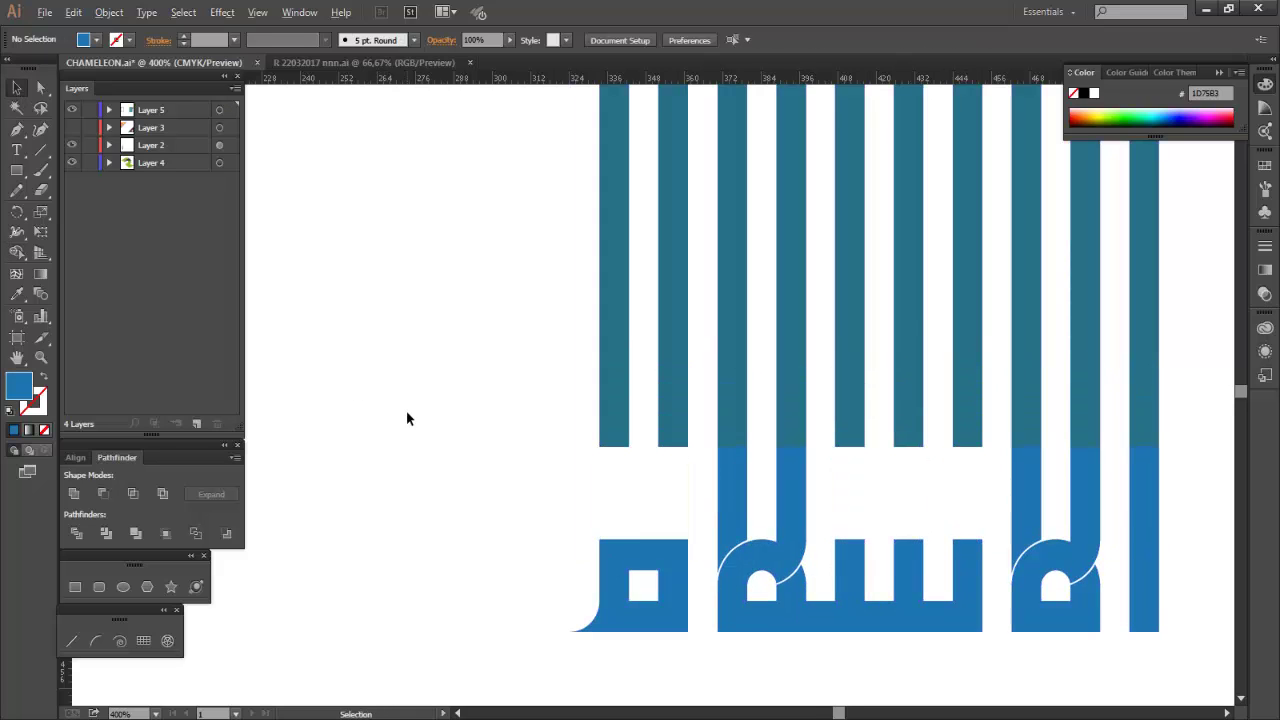
- Turn the square opening of the first letter into a separate filled piece with Shape Builder
{"action": "scroll", "coordinate": [406, 412], "scroll_direction": "down", "scroll_amount": 1}
{"action": "left_click", "coordinate": [558, 562]}
{"action": "left_click", "coordinate": [17, 253]}
{"action": "left_click", "coordinate": [584, 543]}
{"action": "left_click", "coordinate": [15, 90]}
{"action": "left_click", "coordinate": [711, 470]}
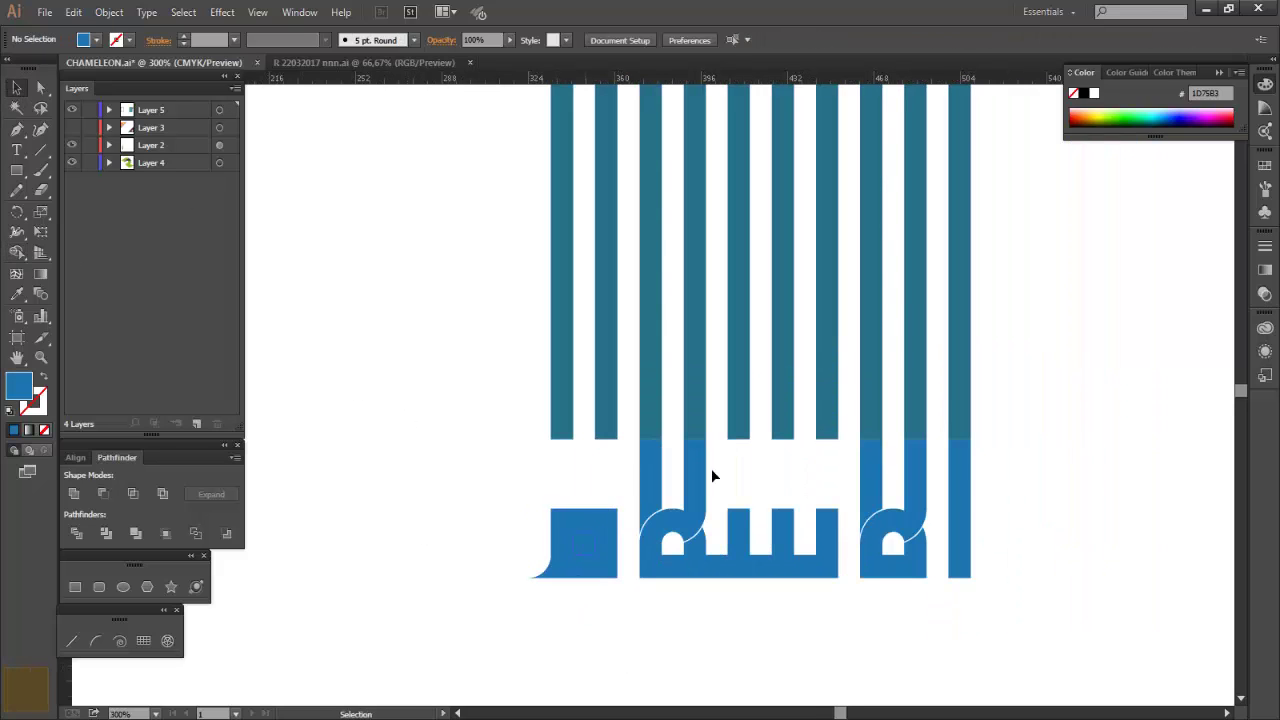
- Move the small square onto the lower end of the fifth stripe, fill it brown (AA7200), and bring it in front
{"action": "left_click_drag", "start_coordinate": [584, 543], "coordinate": [739, 429]}
{"action": "left_click", "coordinate": [1090, 119]}
{"action": "right_click", "coordinate": [737, 431]}
{"action": "mouse_move", "coordinate": [838, 671]}
{"action": "left_click", "coordinate": [960, 644]}
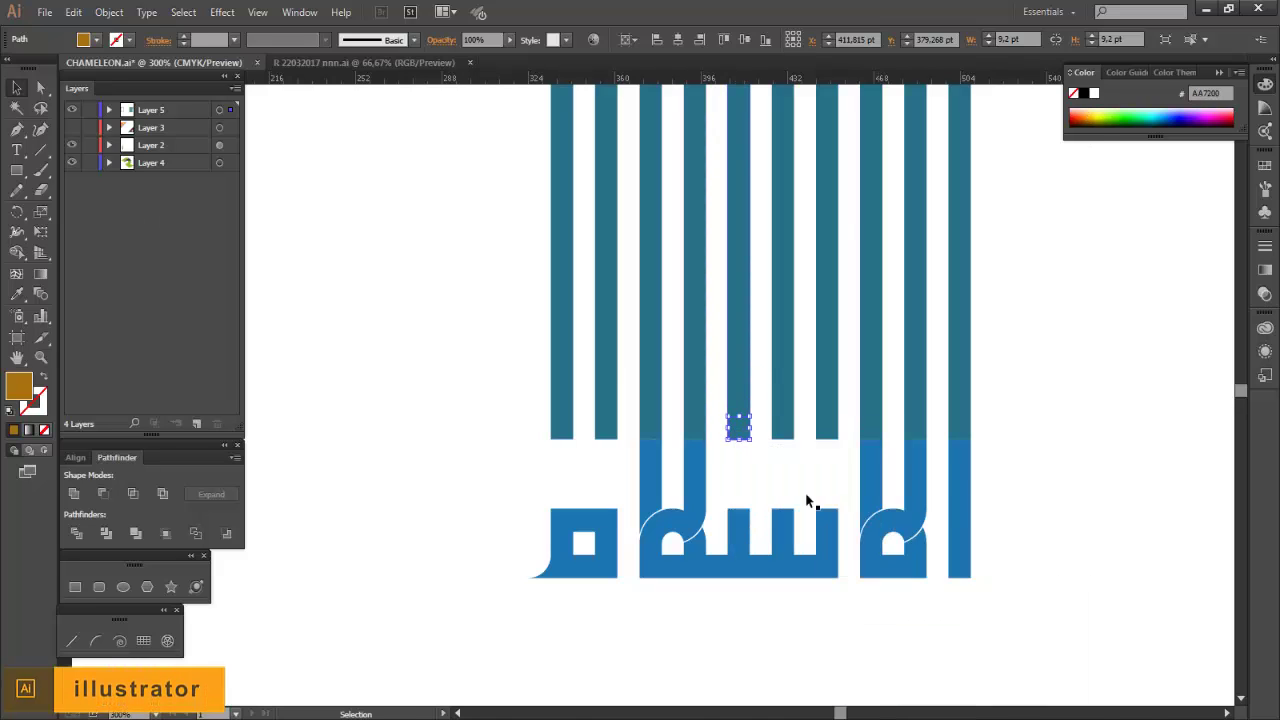
{"action": "scroll", "coordinate": [744, 417], "scroll_direction": "up", "scroll_amount": 2}
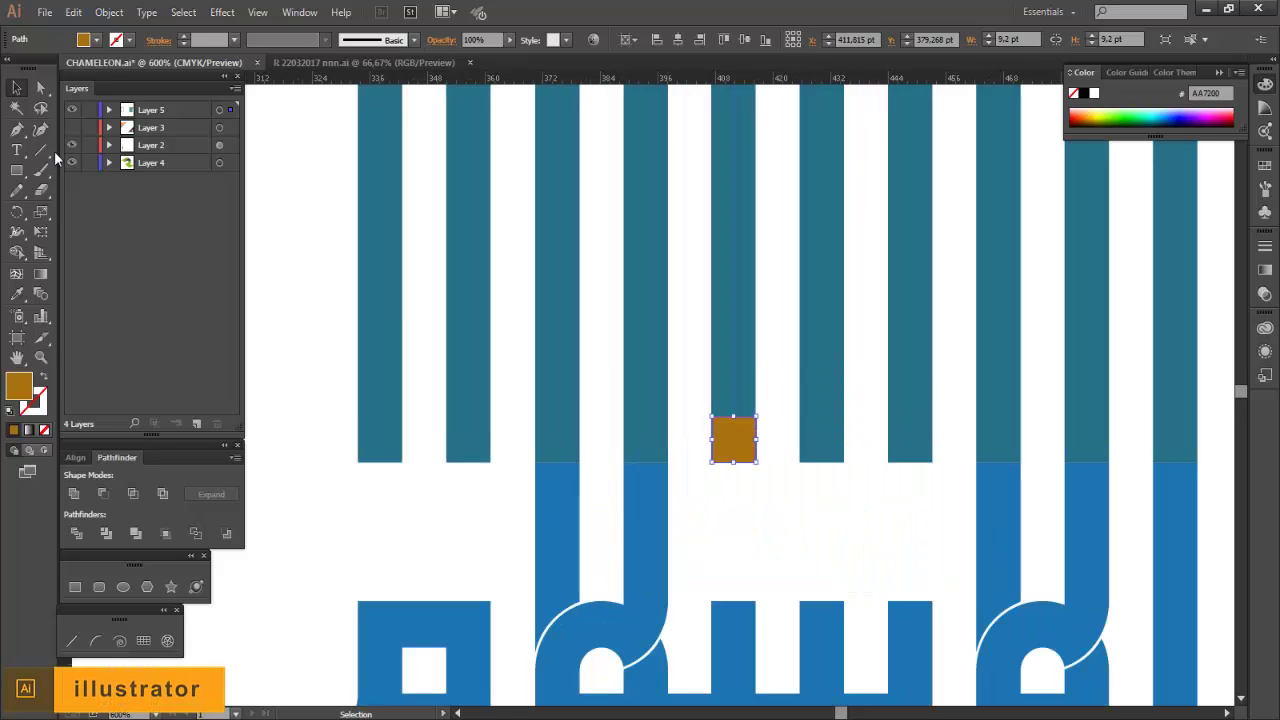
{"action": "left_click", "coordinate": [311, 301]}
{"action": "scroll", "coordinate": [762, 460], "scroll_direction": "down", "scroll_amount": 2}
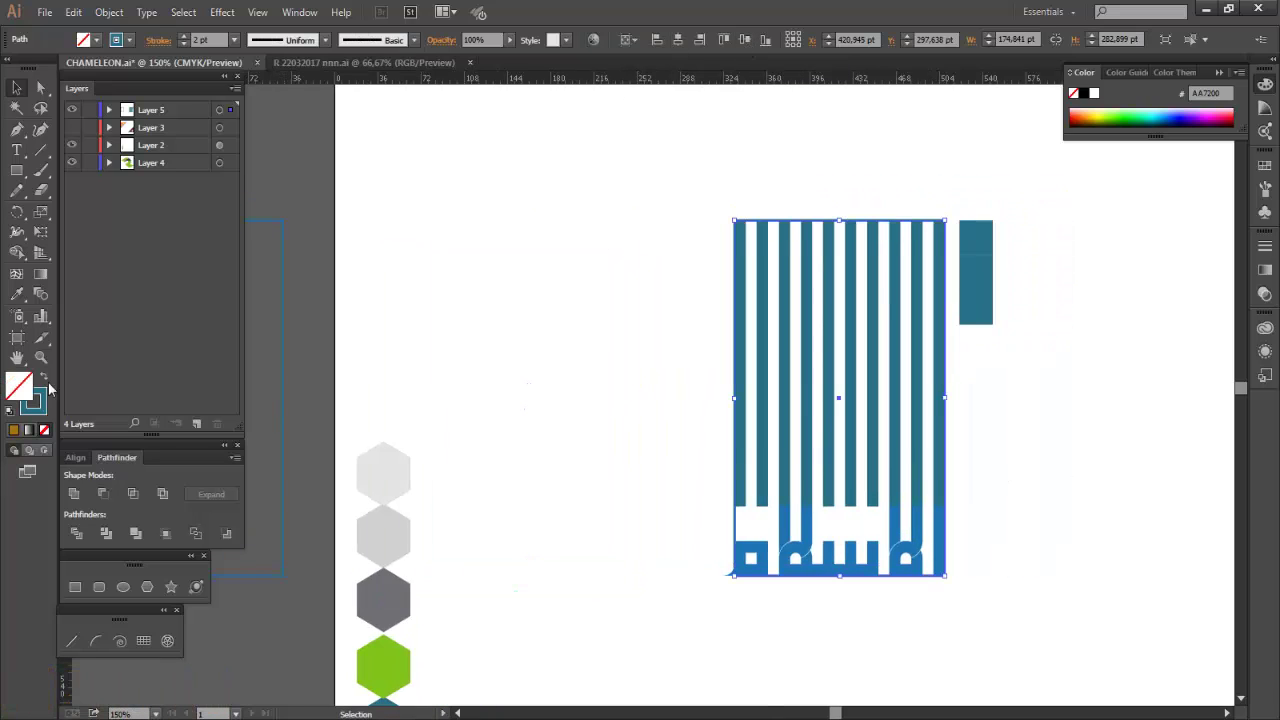
- Fill the outlined rectangle over the stripes with olive (8C9400) and add anchor points along its path
{"action": "left_click", "coordinate": [44, 378]}
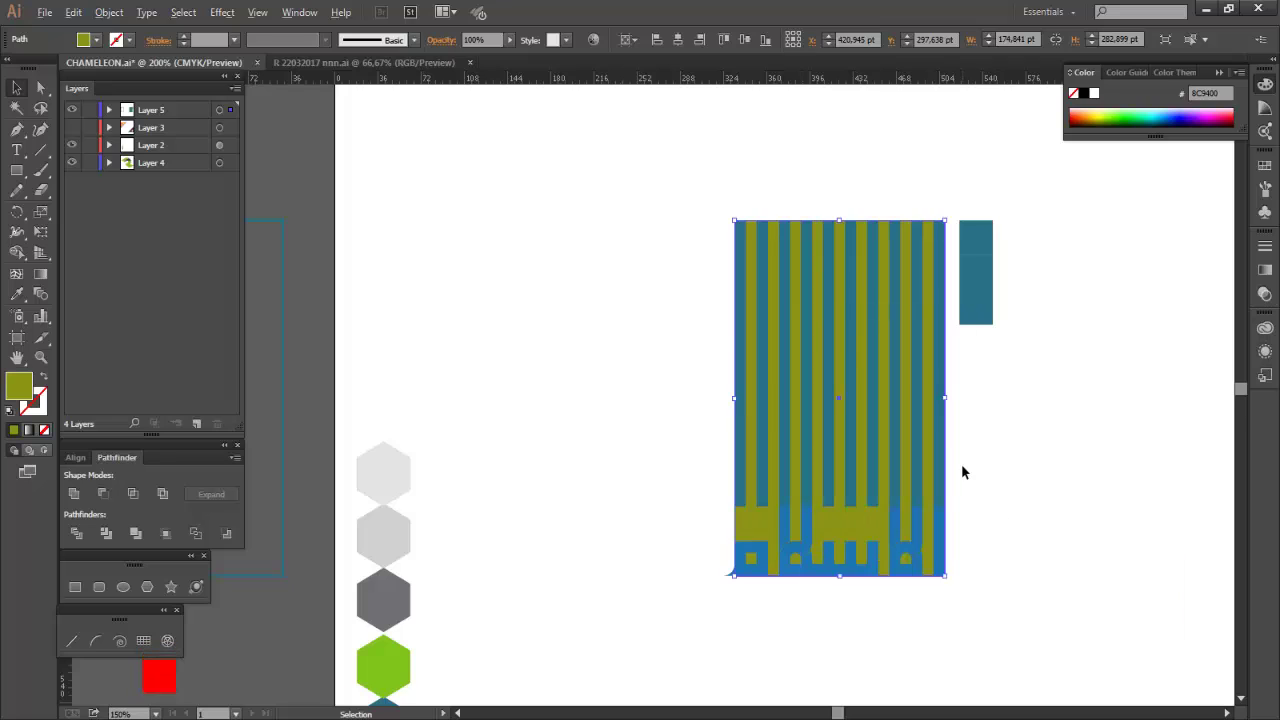
{"action": "scroll", "coordinate": [962, 470], "scroll_direction": "up", "scroll_amount": 5}
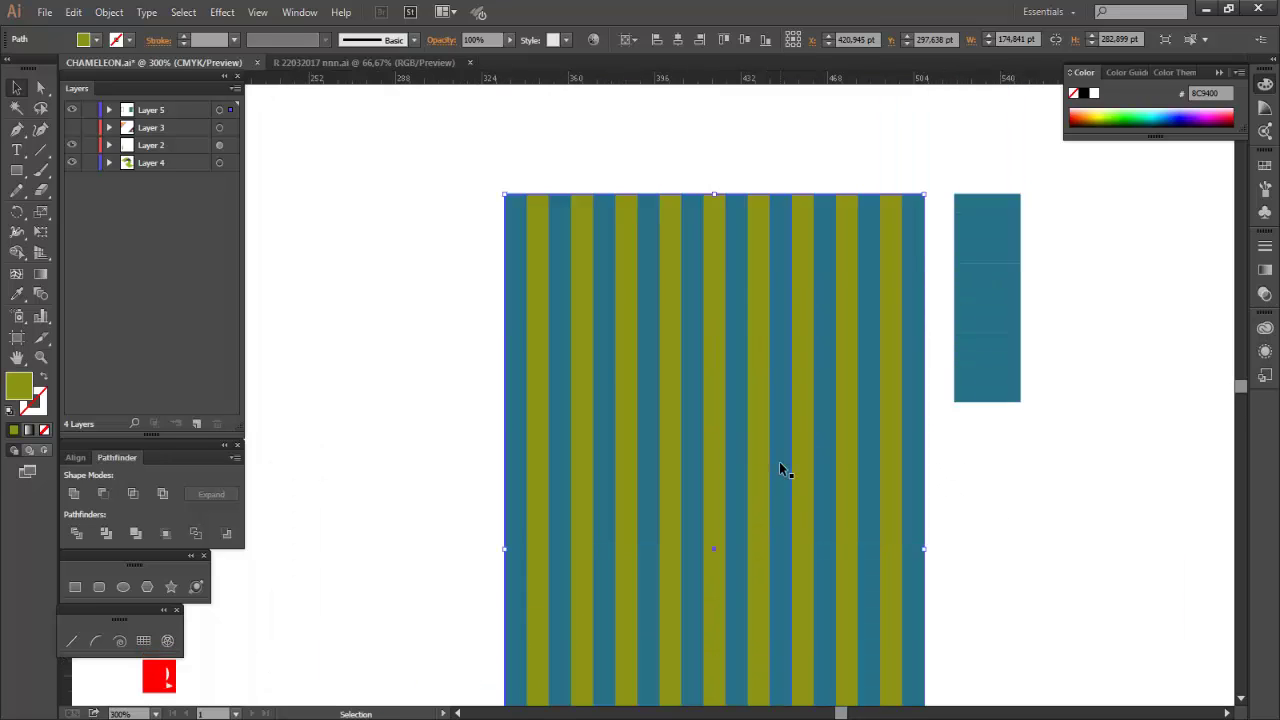
{"action": "left_click", "coordinate": [106, 14]}
{"action": "mouse_move", "coordinate": [140, 353]}
{"action": "left_click", "coordinate": [360, 459]}
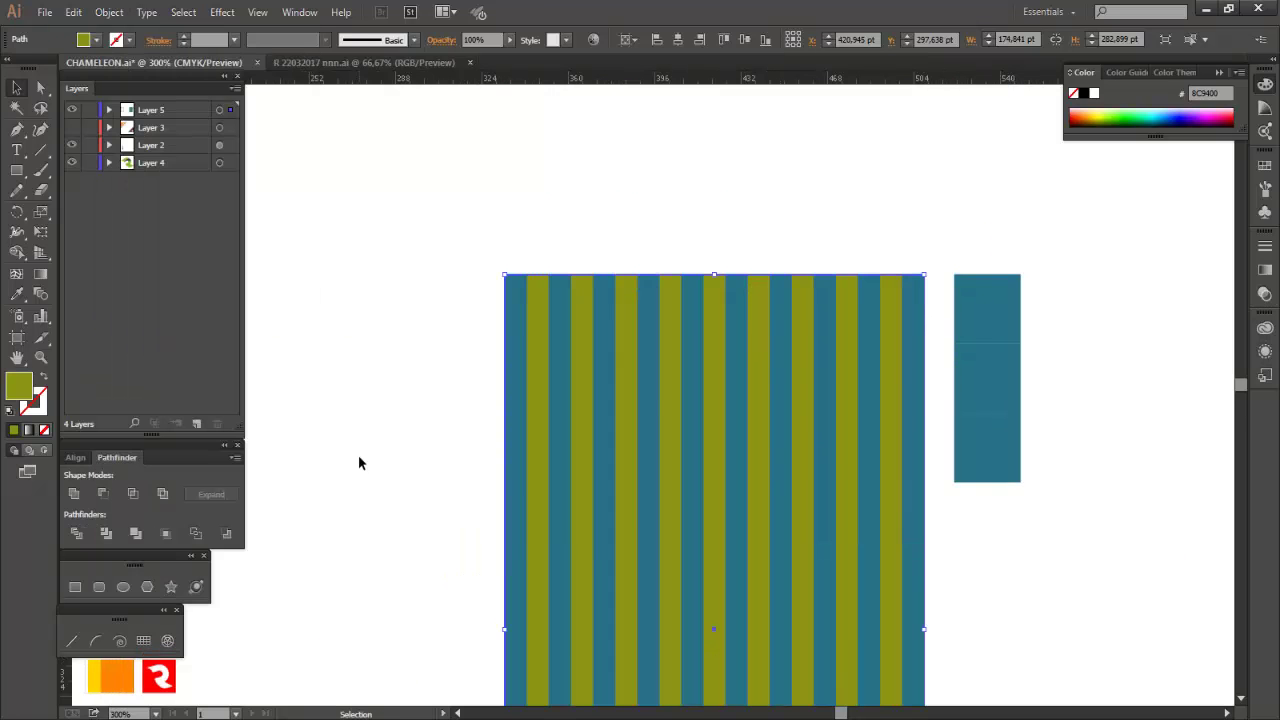
- Move the olive rectangle up past the stripe ends and round its two upper corners
{"action": "left_click_drag", "start_coordinate": [714, 351], "coordinate": [714, 261]}
{"action": "left_click", "coordinate": [440, 190]}
{"action": "left_click", "coordinate": [41, 88]}
{"action": "left_click", "coordinate": [823, 271]}
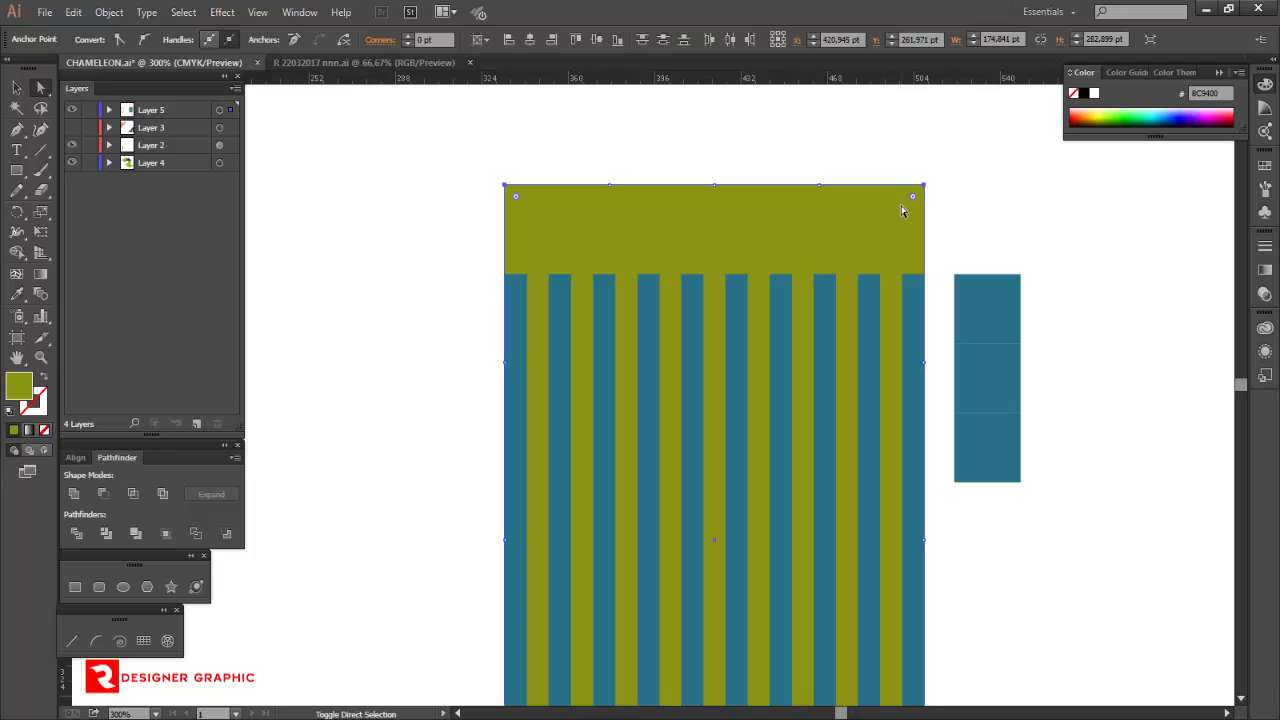
{"action": "left_click", "coordinate": [409, 37]}
{"action": "left_click", "coordinate": [714, 185]}
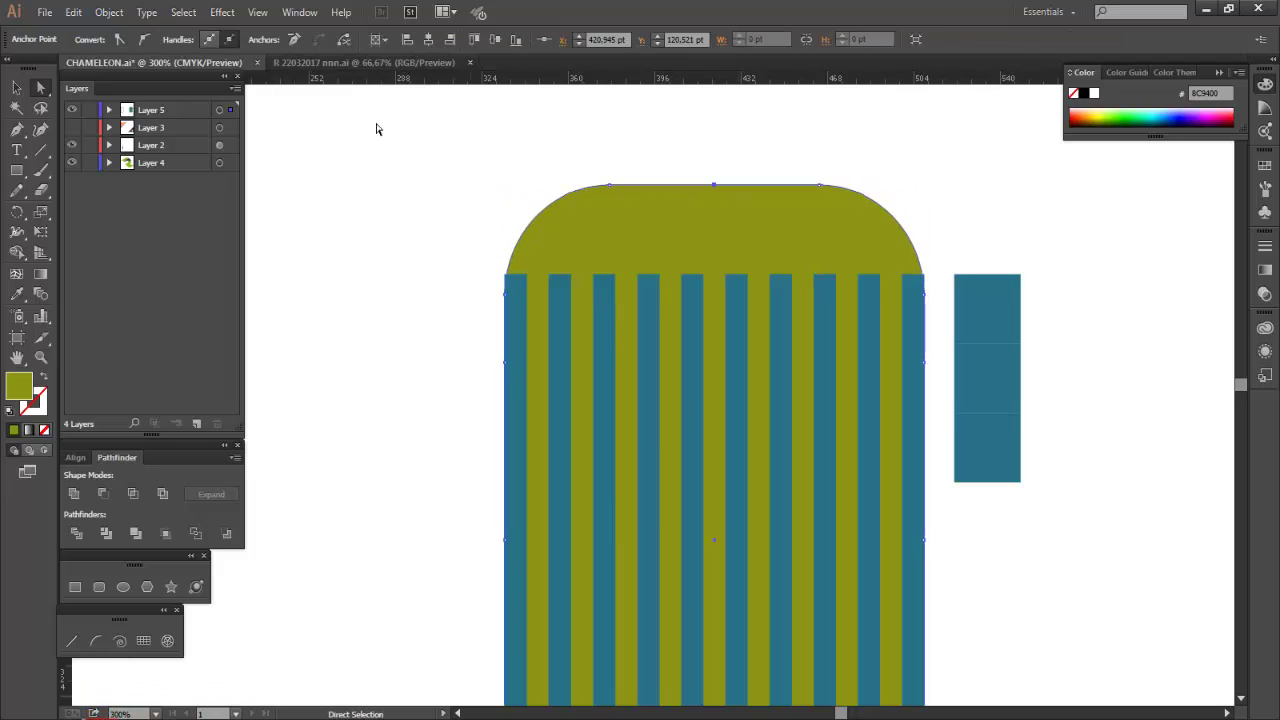
- Undo the rounding of the olive rectangle's two upper corners
{"action": "key", "text": "ctrl+shift+a"}
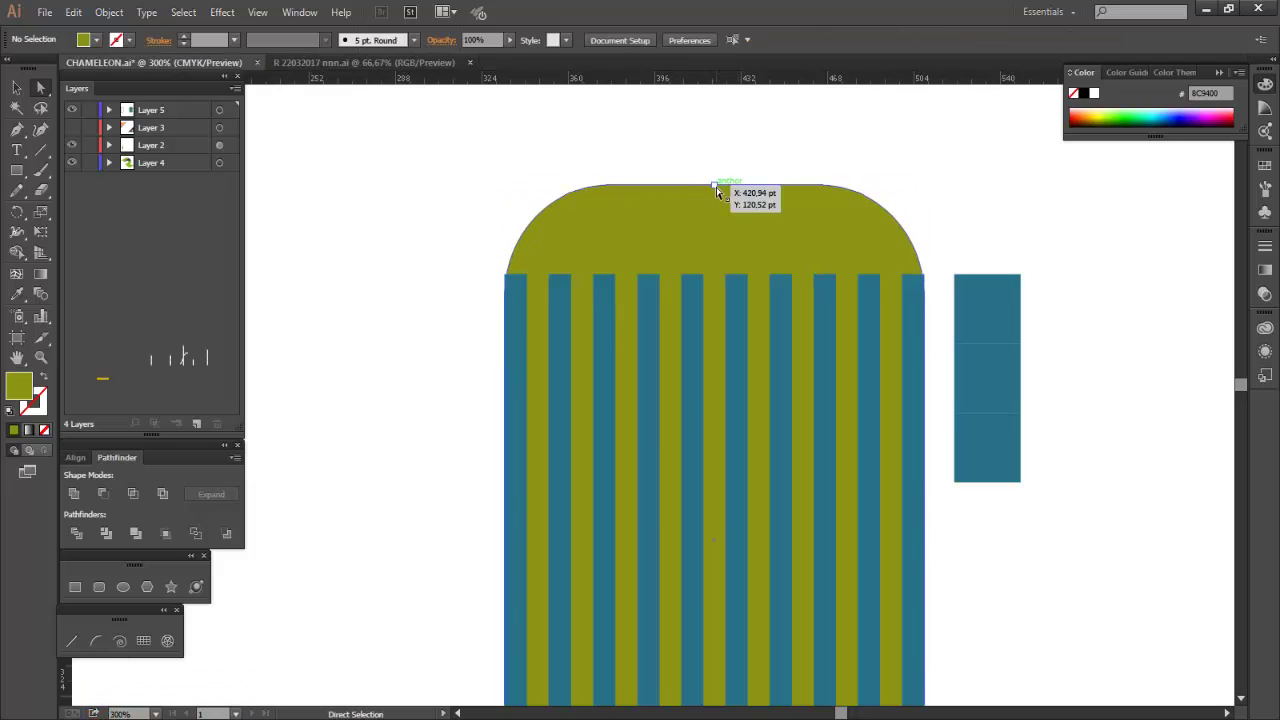
{"action": "left_click_drag", "start_coordinate": [559, 232], "coordinate": [592, 244]}
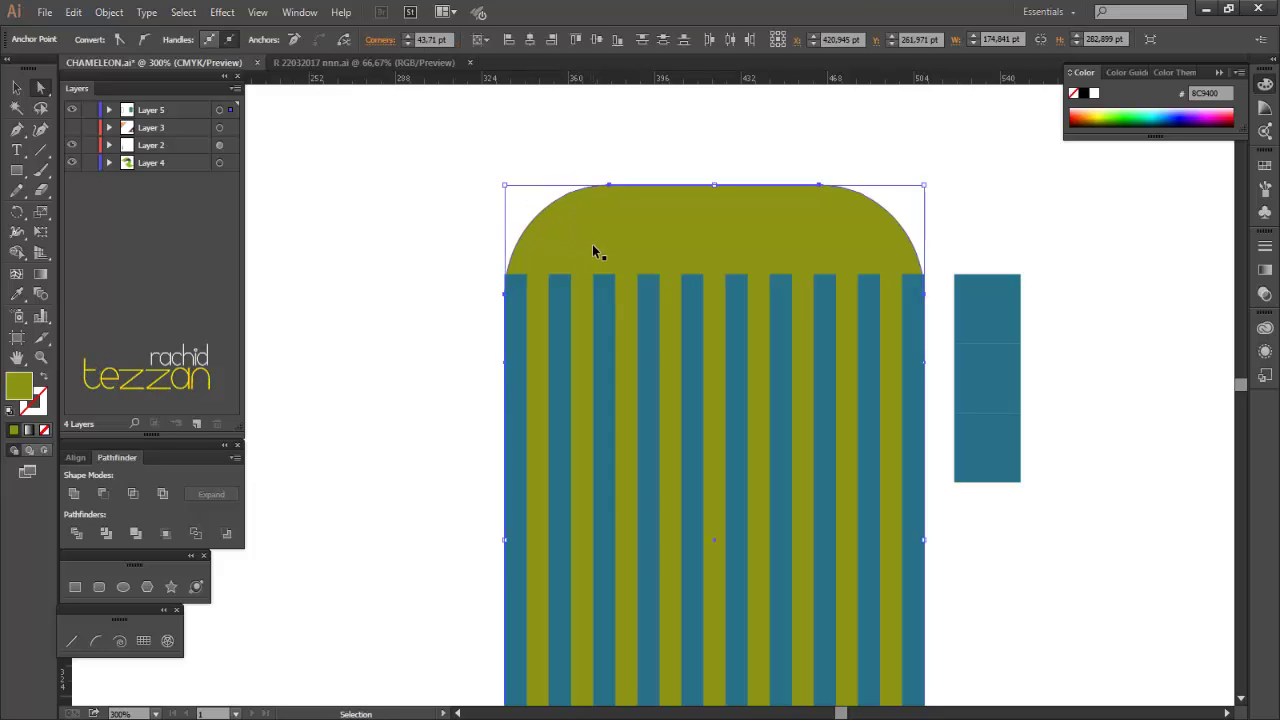
{"action": "left_click", "coordinate": [653, 158], "text": "ctrl"}
{"action": "key", "text": "ctrl+z"}
{"action": "key", "text": "ctrl+z"}
{"action": "key", "text": "ctrl+z"}
{"action": "key", "text": "ctrl+z"}
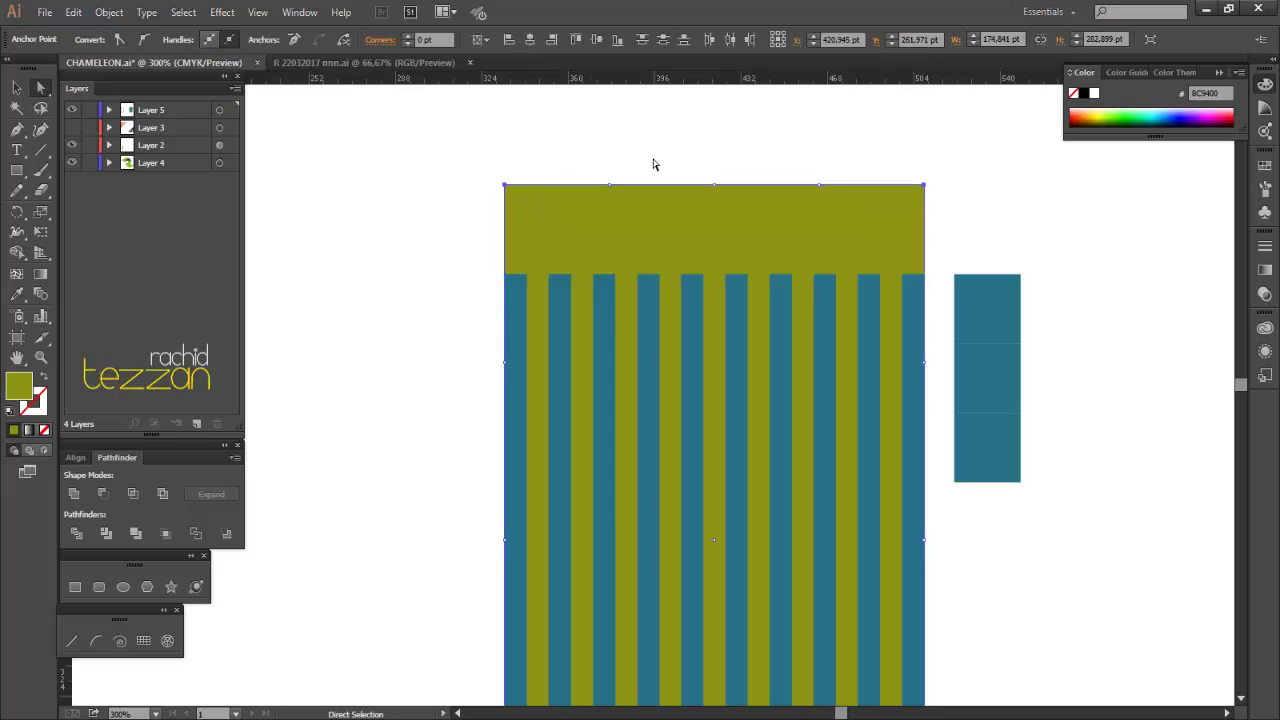
- Lower the olive rectangle's two upper corner points and round them with a radius of about 77 pt
{"action": "left_click_drag", "start_coordinate": [458, 170], "coordinate": [564, 232]}
{"action": "right_click", "coordinate": [921, 213]}
{"action": "left_click_drag", "start_coordinate": [950, 163], "coordinate": [898, 214]}
{"action": "left_click_drag", "start_coordinate": [472, 162], "coordinate": [525, 213]}
{"action": "key", "text": "shift+Down"}
{"action": "key", "text": "shift+Down"}
{"action": "key", "text": "shift+Down"}
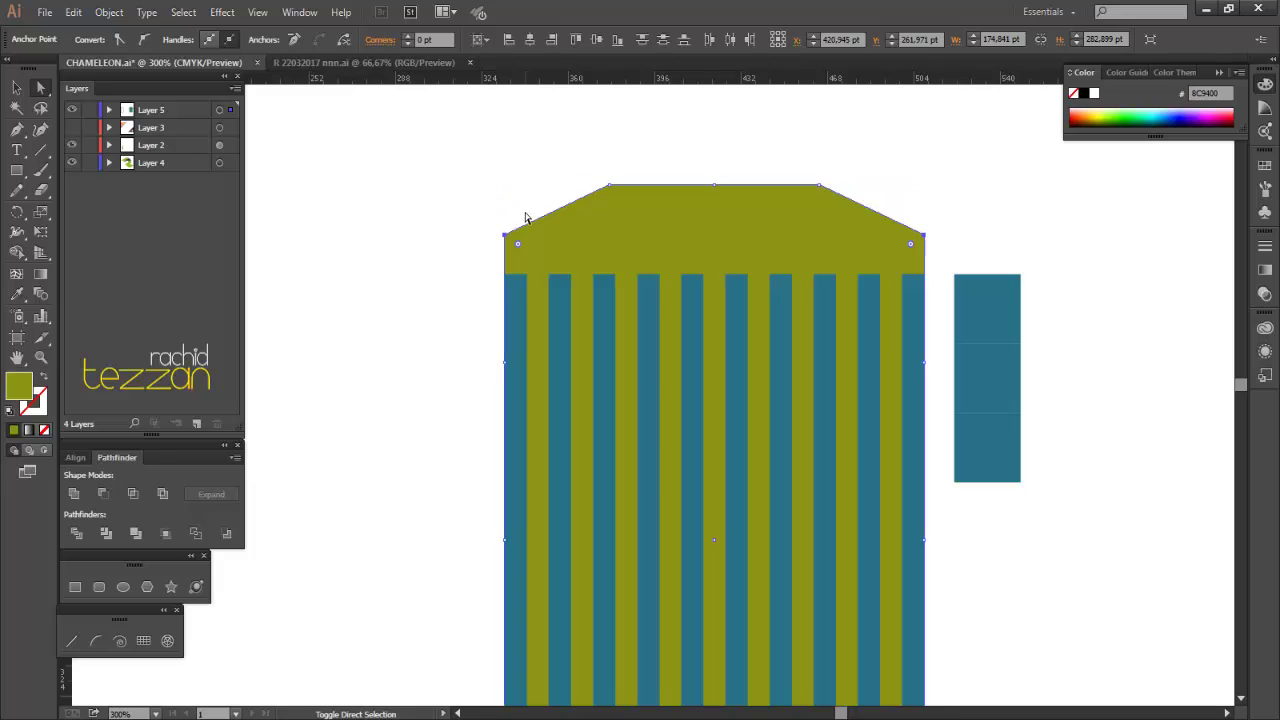
{"action": "left_click_drag", "start_coordinate": [688, 158], "coordinate": [717, 201]}
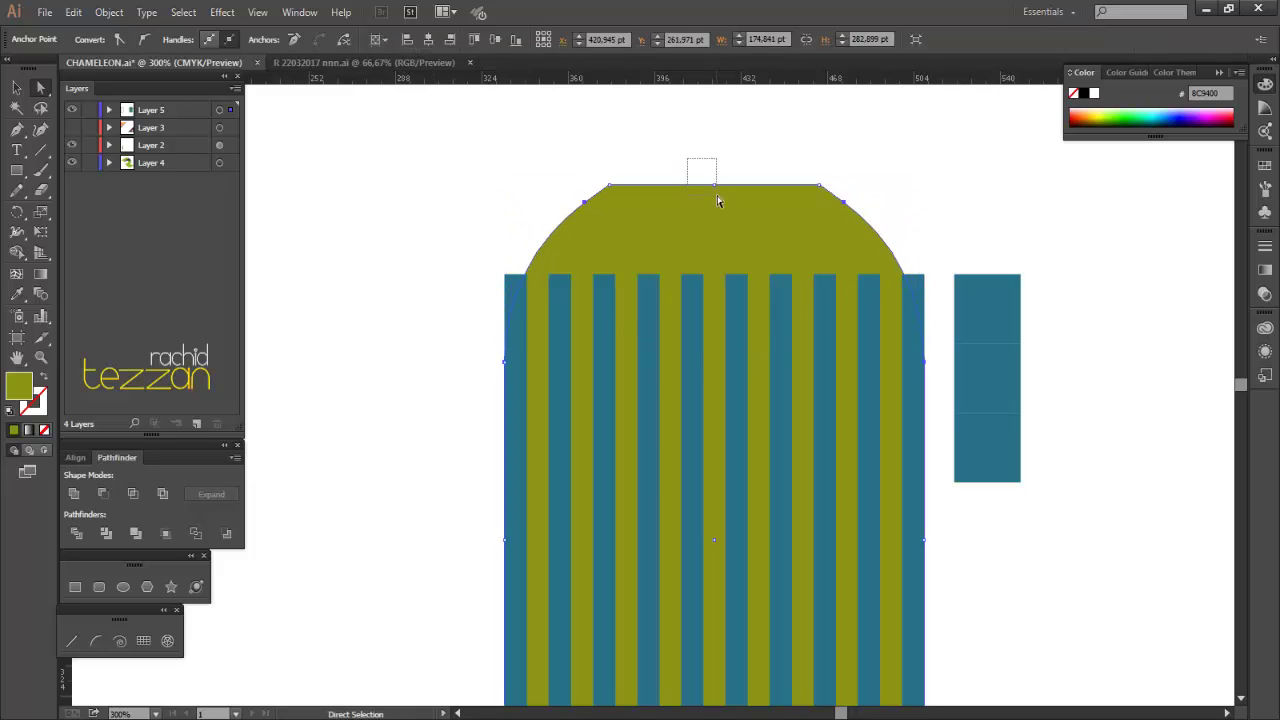
- Round the two points at the ends of the olive shape's flat top edge
{"action": "left_click_drag", "start_coordinate": [597, 166], "coordinate": [610, 199]}
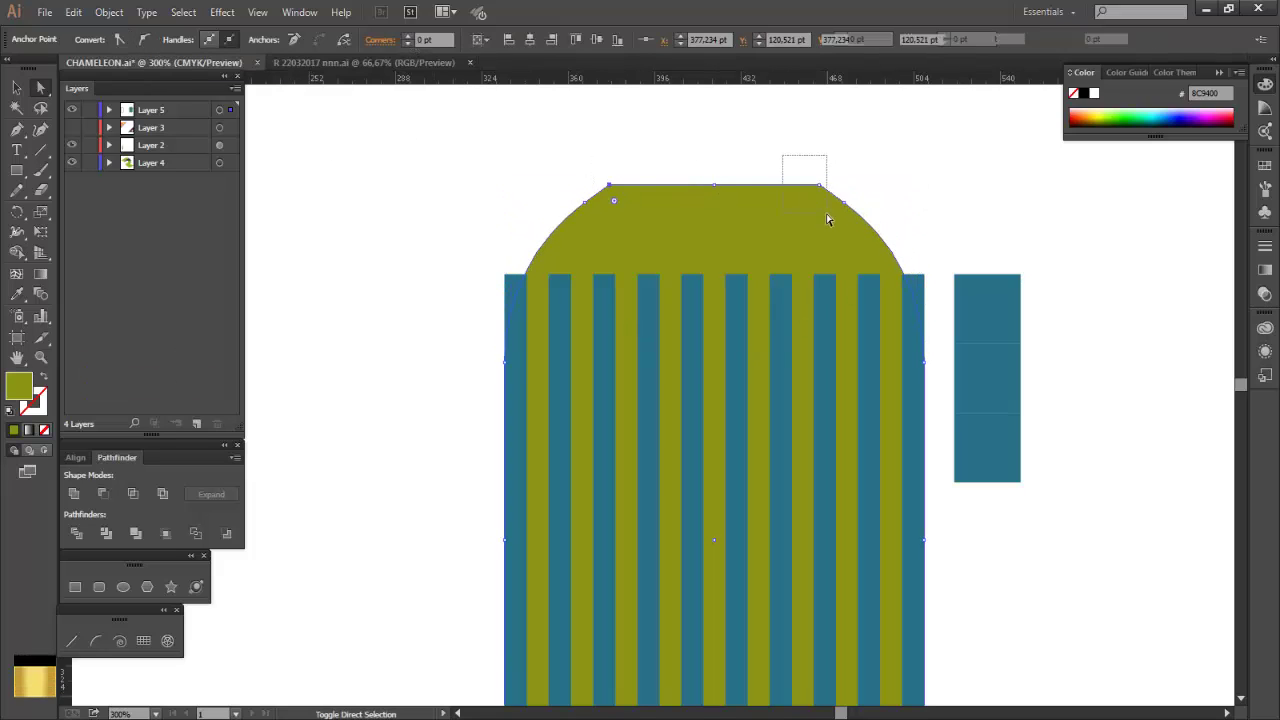
{"action": "left_click_drag", "start_coordinate": [827, 218], "coordinate": [828, 219]}
{"action": "left_click", "coordinate": [443, 170]}
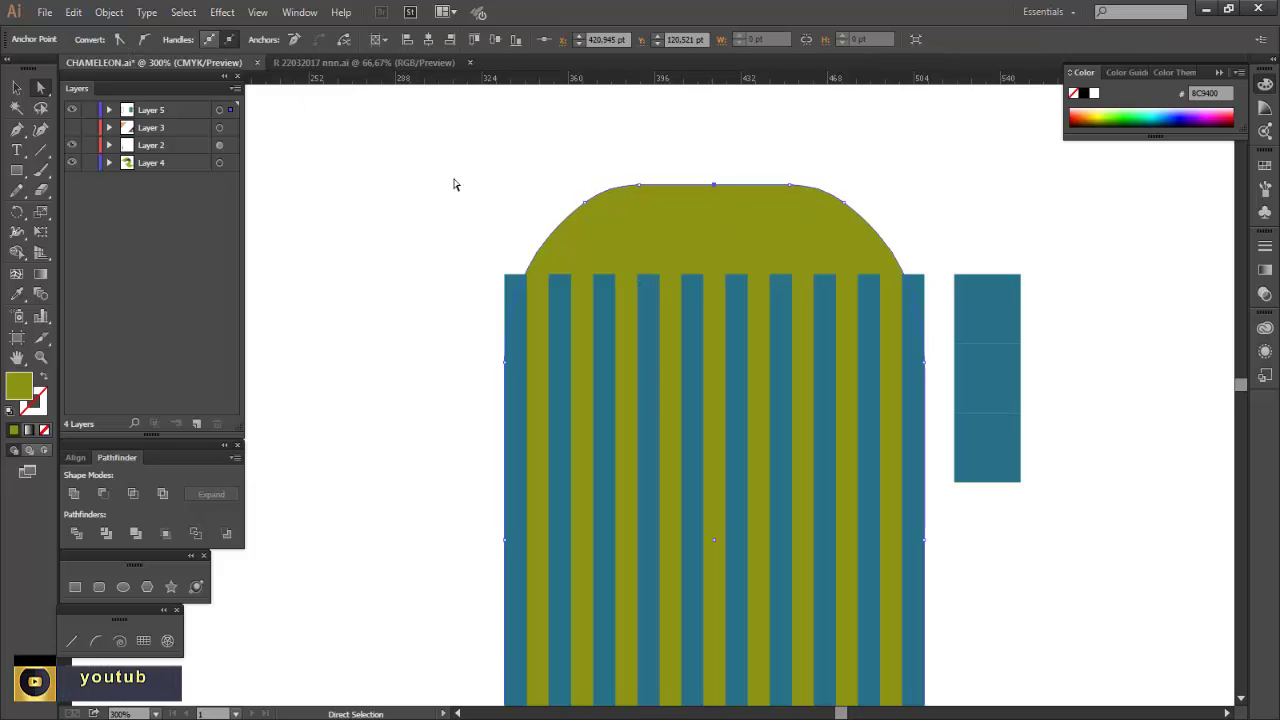
- Undo the latest corner edits and delete the olive shape lying over the stripes
{"action": "key", "text": "ctrl+z"}
{"action": "key", "text": "ctrl+z"}
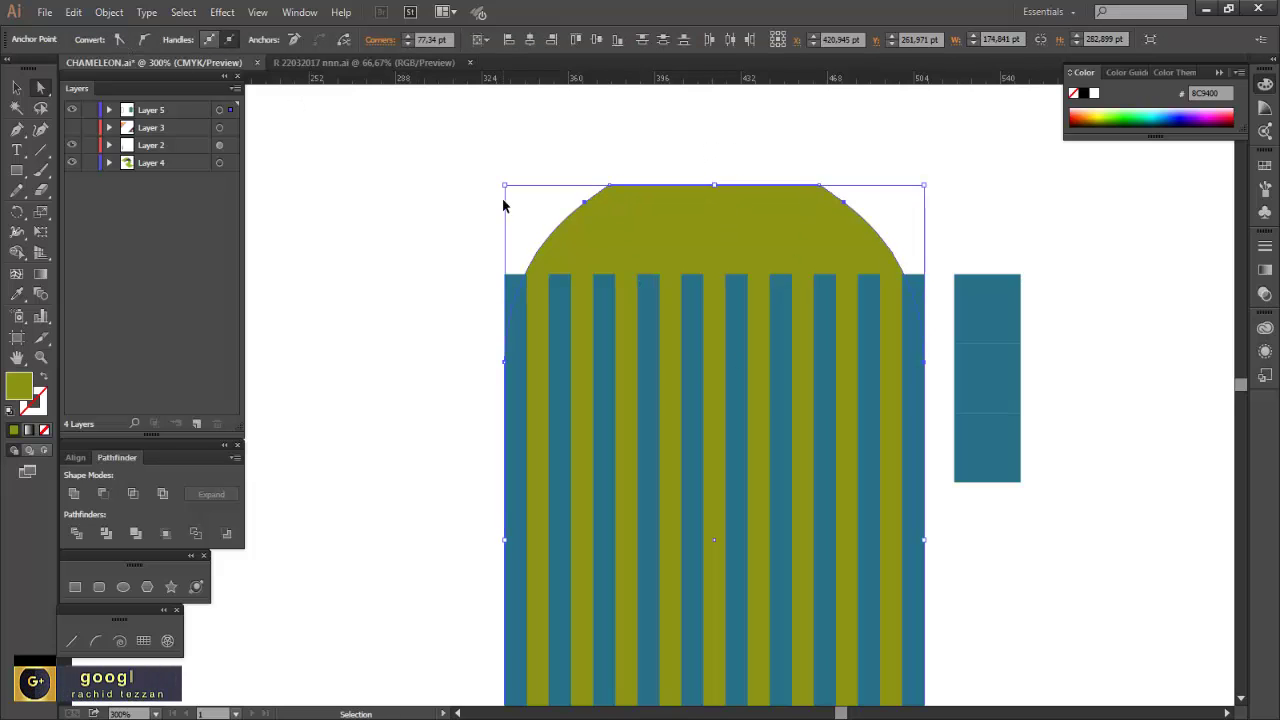
{"action": "key", "text": "ctrl+z"}
{"action": "key", "text": "ctrl+z"}
{"action": "key", "text": "Delete"}
- Copy the outlined rectangle from outside the artboard to the blank area beside the stripes and fill it lime (D3FF00)
{"action": "scroll", "coordinate": [684, 240], "scroll_direction": "down", "scroll_amount": 2}
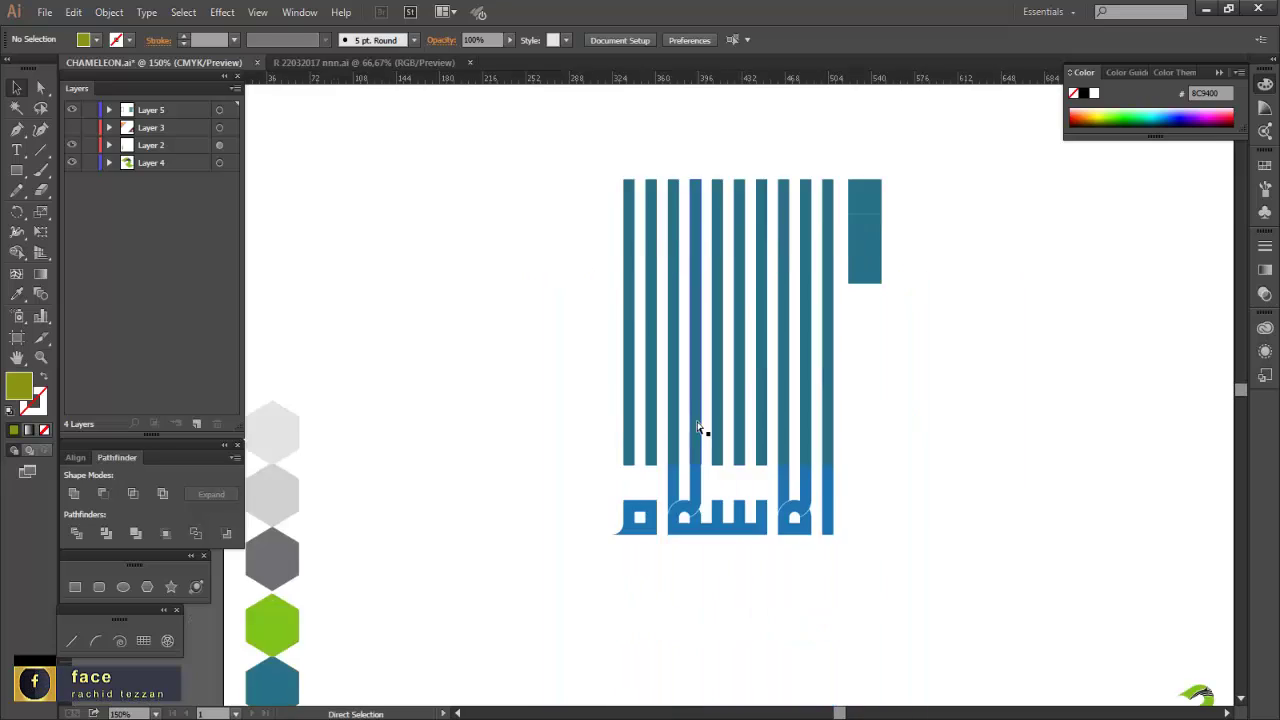
{"action": "scroll", "coordinate": [700, 430], "scroll_direction": "left", "scroll_amount": 3}
{"action": "left_click_drag", "start_coordinate": [346, 342], "coordinate": [759, 331]}
{"action": "left_click", "coordinate": [43, 377]}
{"action": "left_click", "coordinate": [1110, 117]}
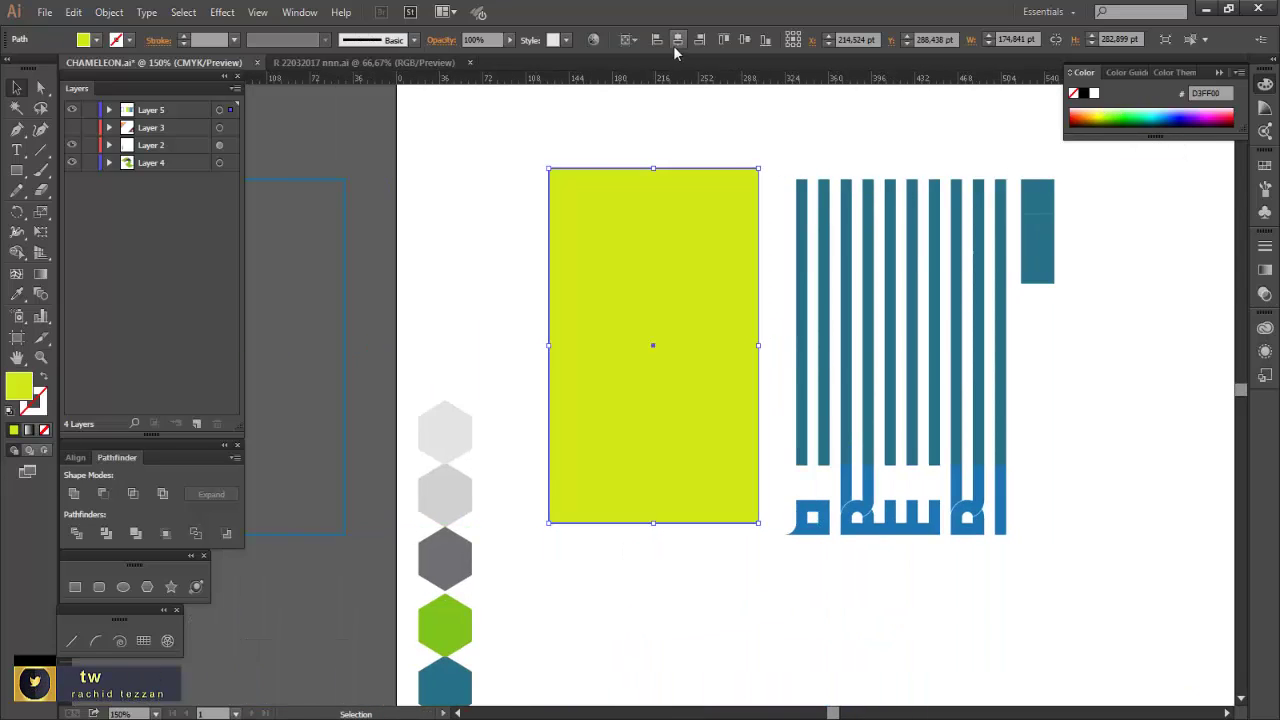
- Add anchor points to the lime rectangle and reshape its upper corners into a rounded, pointed arch
{"action": "left_click", "coordinate": [645, 128]}
{"action": "left_click", "coordinate": [610, 232]}
{"action": "left_click", "coordinate": [473, 208]}
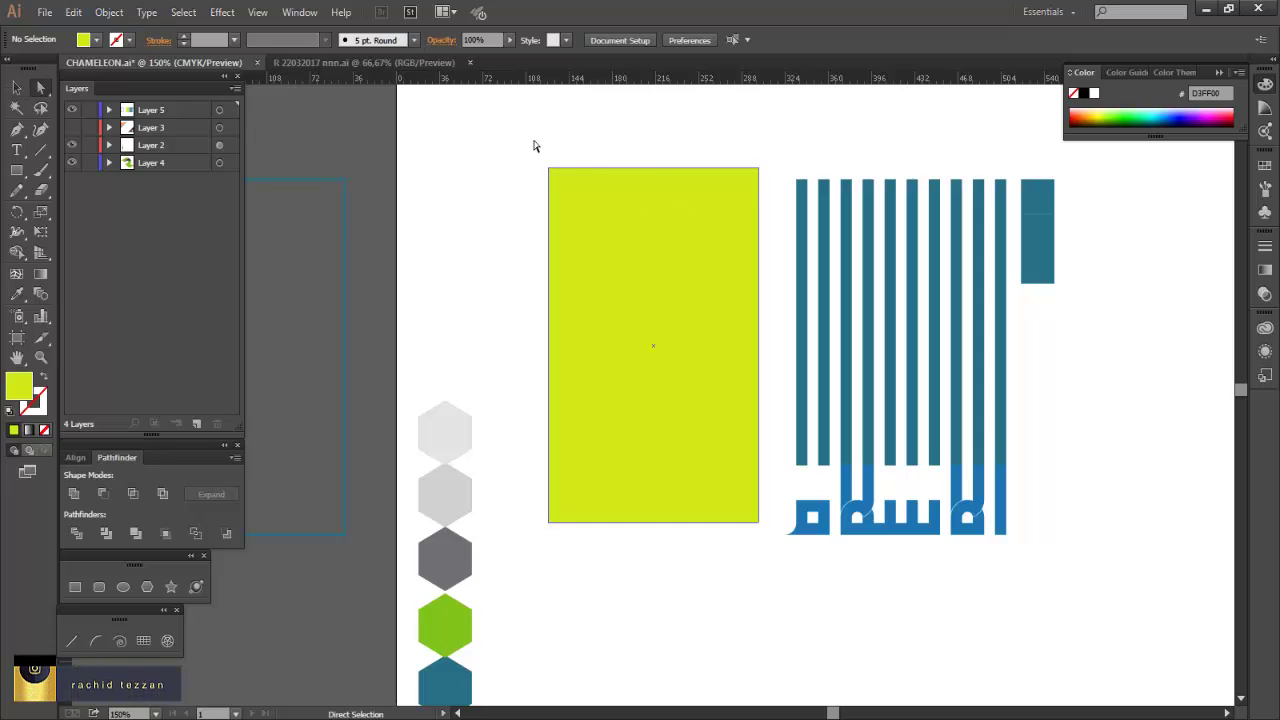
{"action": "left_click_drag", "start_coordinate": [534, 143], "coordinate": [798, 180]}
{"action": "left_click", "coordinate": [144, 40]}
{"action": "key", "text": "ctrl+z"}
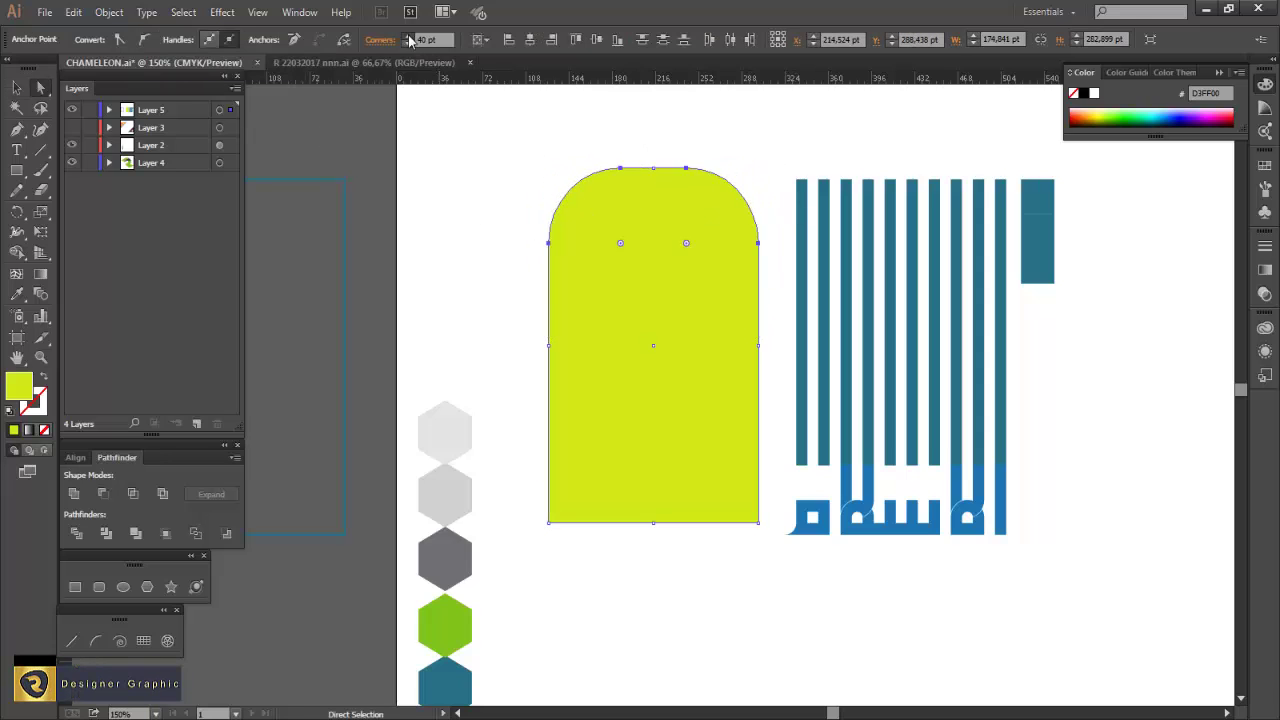
{"action": "left_click", "coordinate": [119, 39]}
{"action": "key", "text": "v"}
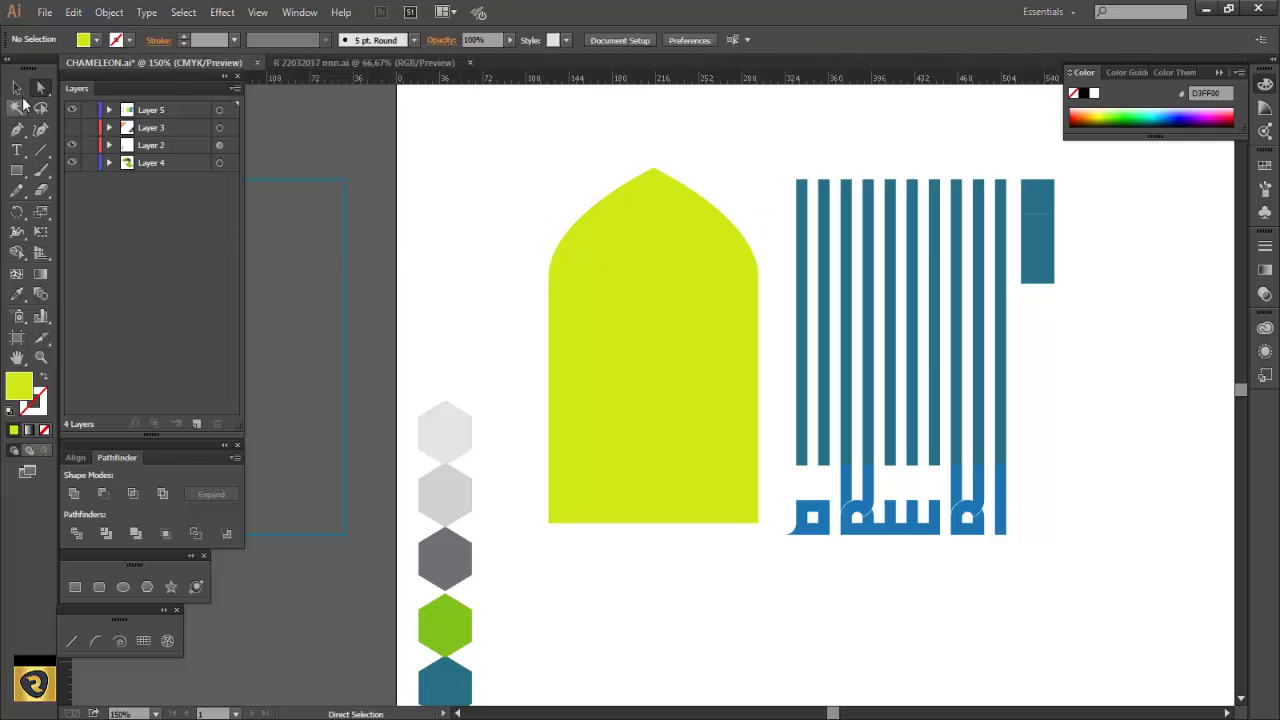
- Align the lime arch with the striped lettering so that it spans all ten stripes
{"action": "left_click", "coordinate": [682, 41]}
{"action": "left_click", "coordinate": [745, 41]}
{"action": "scroll", "coordinate": [780, 287], "scroll_direction": "right", "scroll_amount": 2}
{"action": "scroll", "coordinate": [738, 313], "scroll_direction": "up", "scroll_amount": 2}
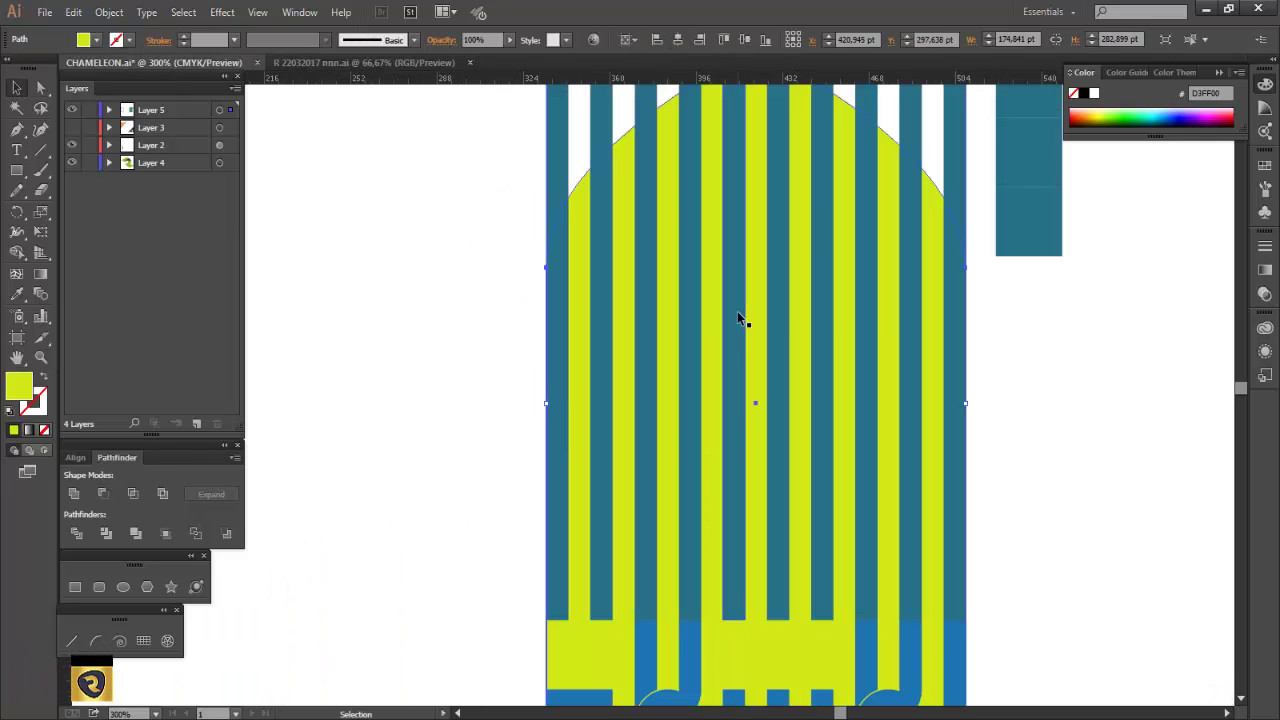
- Paste a copy of the arch in front, narrow it symmetrically to 156.44 pt wide, and fill it green (60FF55)
{"action": "left_click", "coordinate": [75, 13]}
{"action": "left_click", "coordinate": [99, 94]}
{"action": "left_click", "coordinate": [75, 13]}
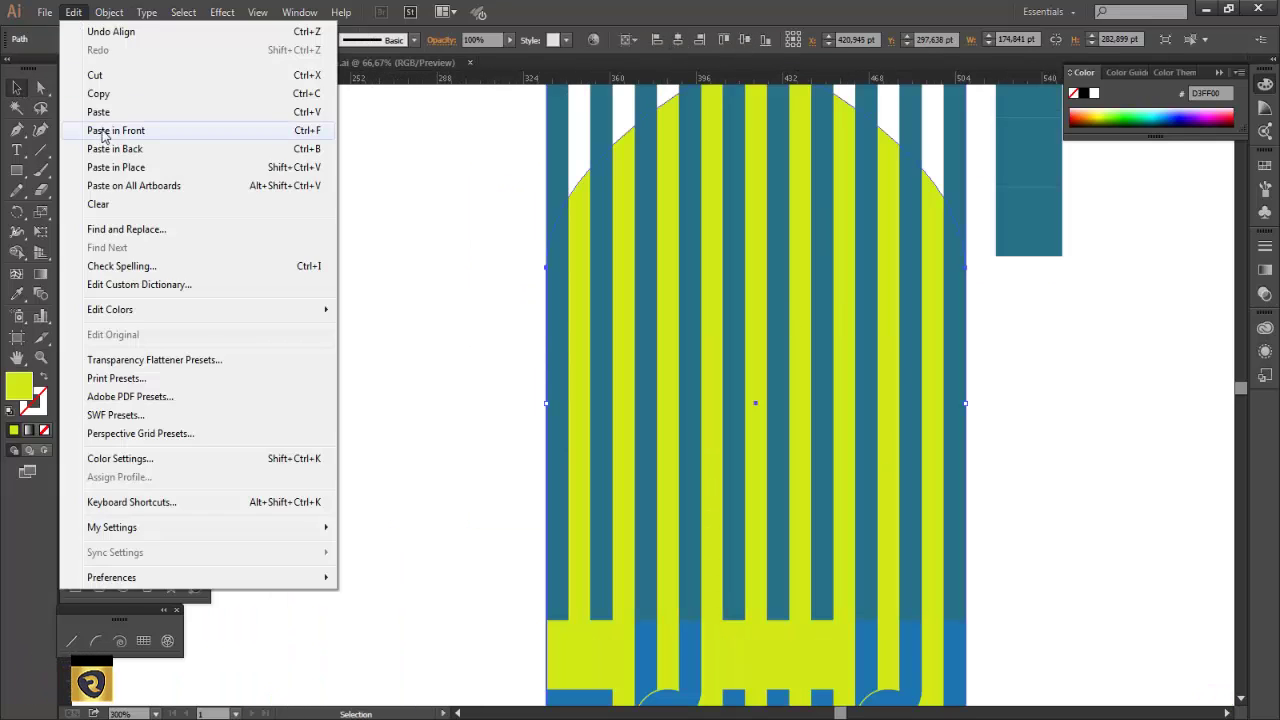
{"action": "left_click", "coordinate": [106, 130]}
{"action": "left_click_drag", "start_coordinate": [966, 403], "coordinate": [944, 401]}
{"action": "left_click", "coordinate": [1150, 123]}
{"action": "left_click", "coordinate": [1152, 117]}
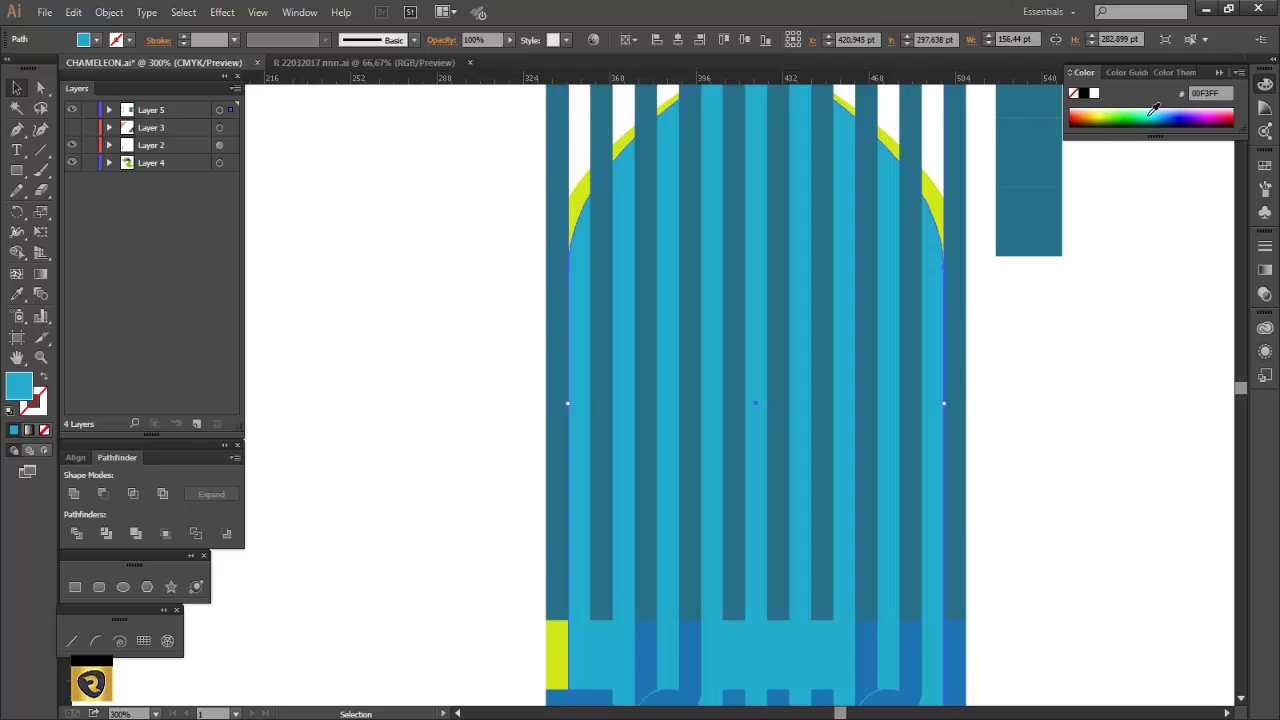
{"action": "left_click", "coordinate": [1127, 119]}
{"action": "left_click", "coordinate": [1122, 112]}
- Paste a copy of the green arch in front, narrow it symmetrically by one stripe width per side, and fill it pale yellow (E5FF7F)
{"action": "left_click", "coordinate": [74, 12]}
{"action": "left_click", "coordinate": [100, 97]}
{"action": "left_click", "coordinate": [74, 12]}
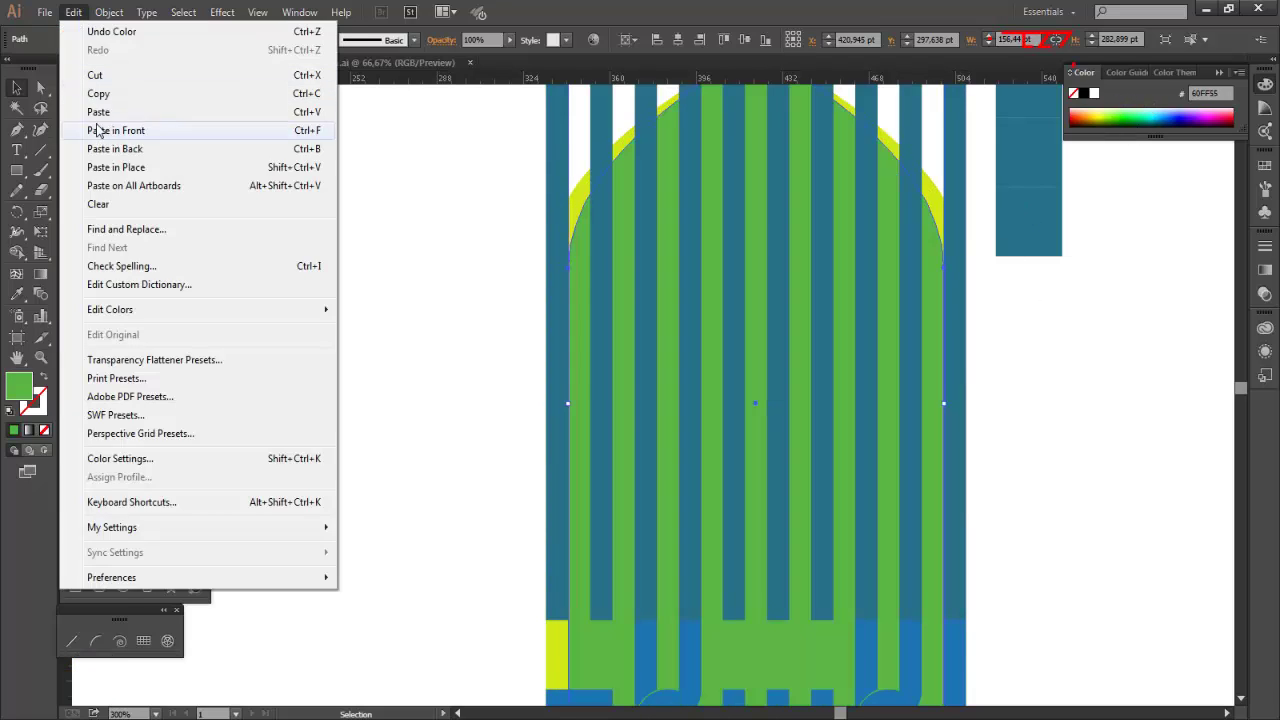
{"action": "left_click", "coordinate": [100, 133]}
{"action": "left_click_drag", "start_coordinate": [943, 403], "coordinate": [901, 404]}
- Paste a copy of the pale yellow arch in front, narrow it by another stripe width per side, and fill it yellow (FFE055)
{"action": "left_click", "coordinate": [74, 12]}
{"action": "left_click", "coordinate": [100, 97]}
{"action": "left_click", "coordinate": [74, 12]}
{"action": "left_click", "coordinate": [100, 133]}
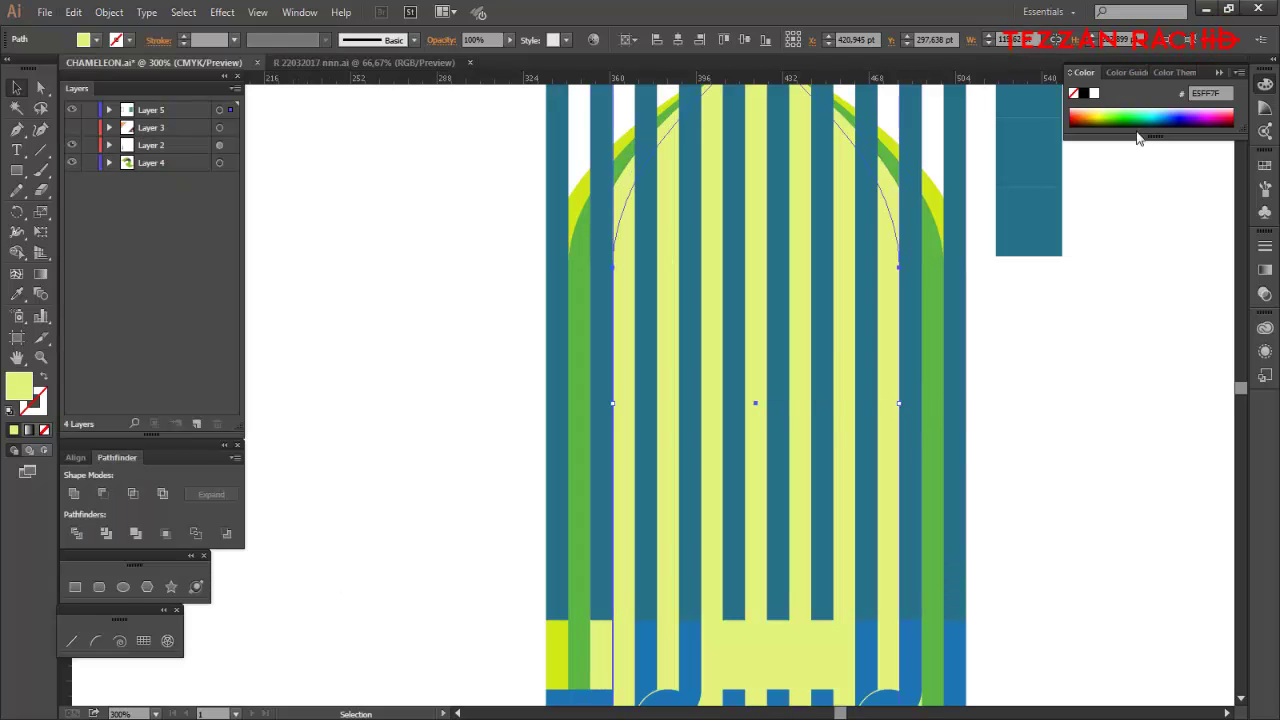
{"action": "left_click", "coordinate": [1097, 113]}
- Paste a copy of the yellow arch in front, narrow it symmetrically to 101.22 pt wide, and fill it cyan (3FFFF6)
{"action": "left_click", "coordinate": [109, 12]}
{"action": "left_click", "coordinate": [100, 93]}
{"action": "left_click", "coordinate": [74, 12]}
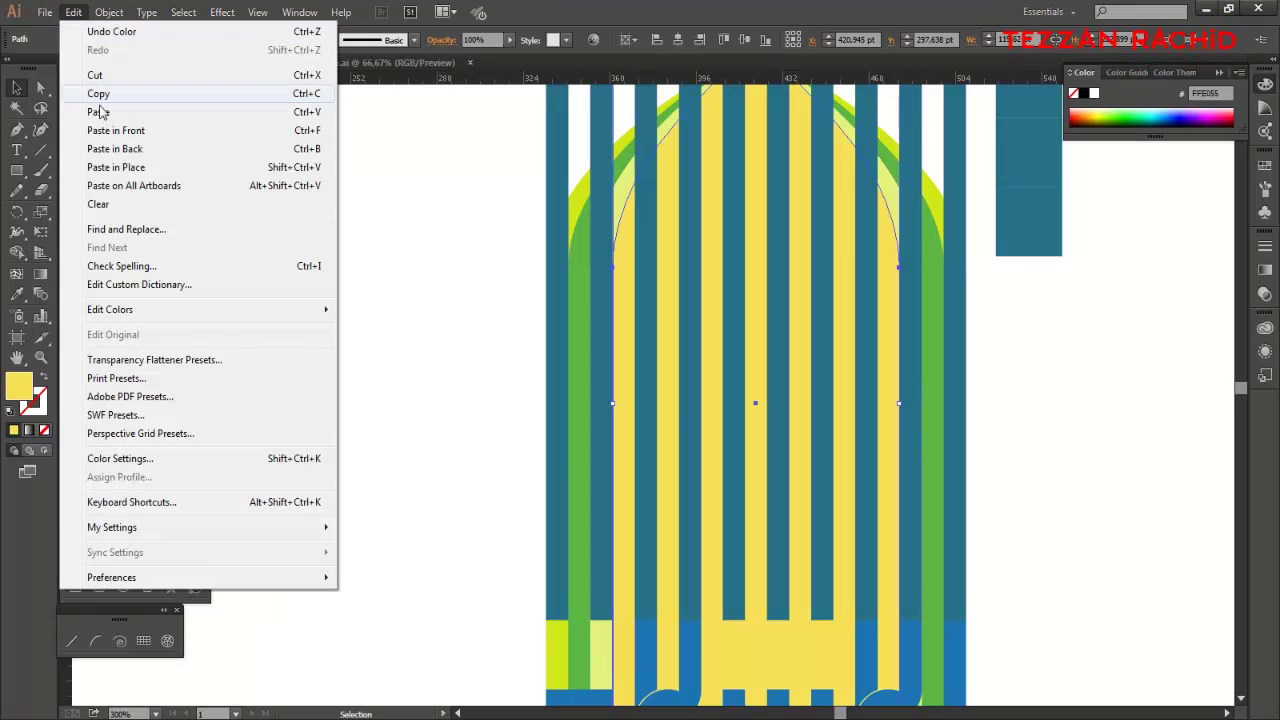
{"action": "left_click", "coordinate": [110, 130]}
{"action": "left_click_drag", "start_coordinate": [899, 403], "coordinate": [878, 403]}
{"action": "left_click", "coordinate": [1127, 110]}
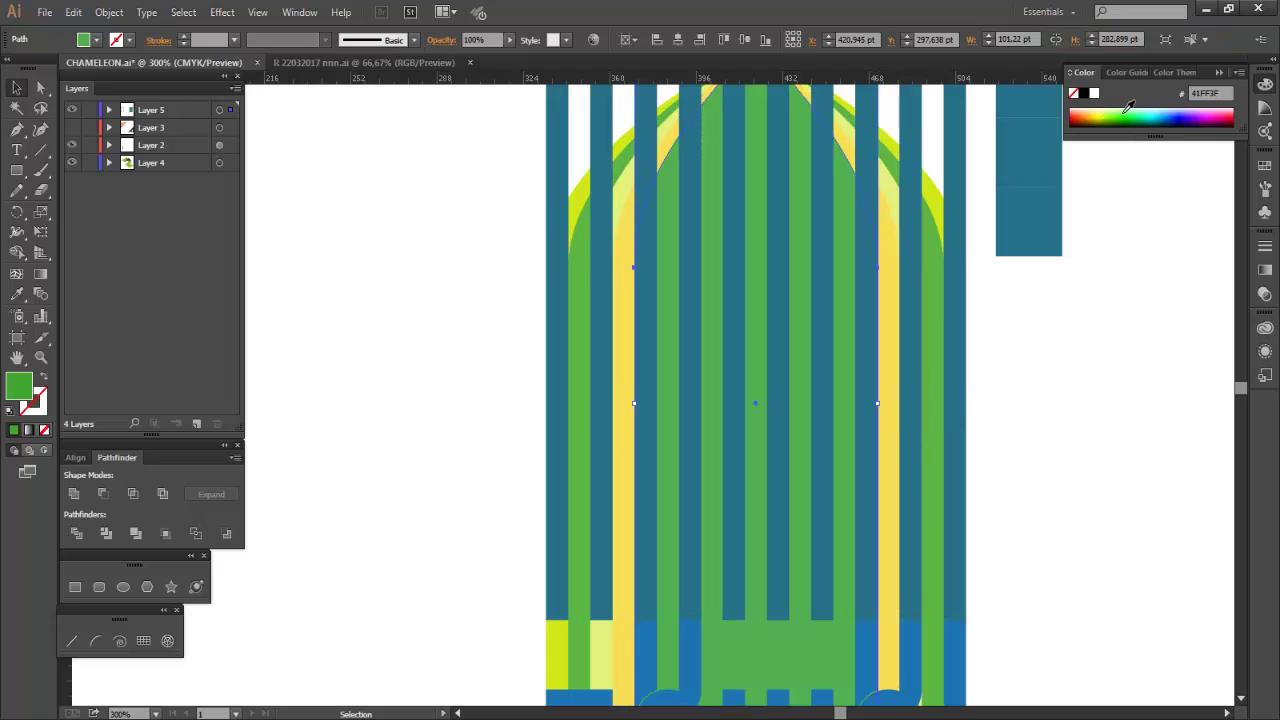
- Paste a copy of the cyan arch in front, narrow it symmetrically to 82.82 pt wide, and fill it yellow (FFDB55)
{"action": "left_click", "coordinate": [74, 12]}
{"action": "left_click", "coordinate": [100, 97]}
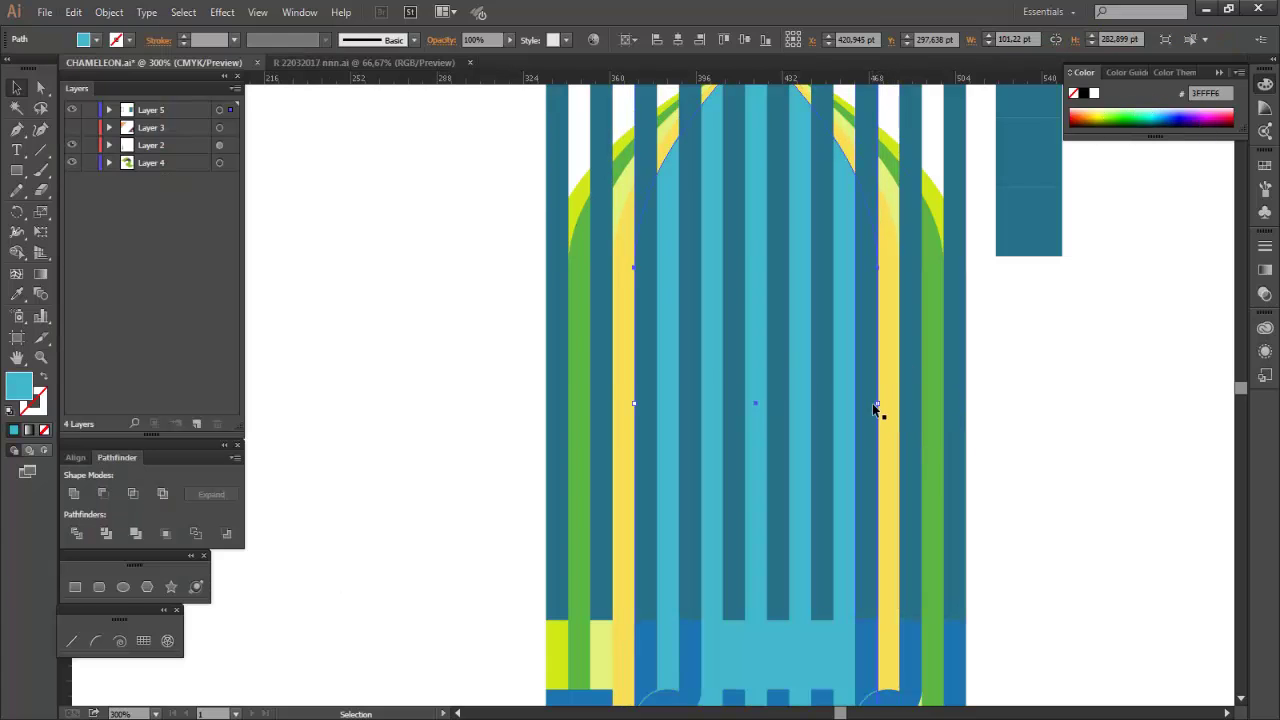
{"action": "left_click_drag", "start_coordinate": [877, 403], "coordinate": [864, 405]}
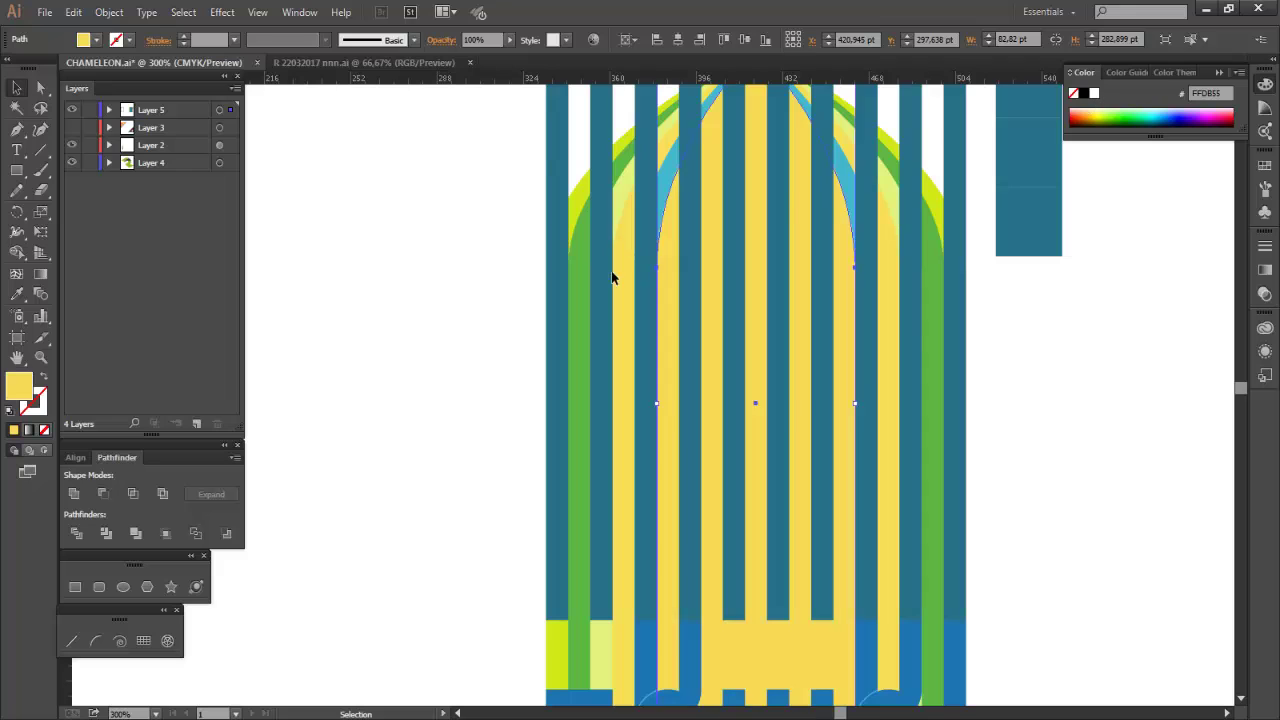
- Select the nested arches and the stripes and remove the stripe ends projecting beyond the outermost arch with Shape Builder
{"action": "scroll", "coordinate": [1022, 374], "scroll_direction": "down", "scroll_amount": 1}
{"action": "left_click_drag", "start_coordinate": [657, 134], "coordinate": [1000, 640]}
{"action": "scroll", "coordinate": [889, 350], "scroll_direction": "up", "scroll_amount": 1}
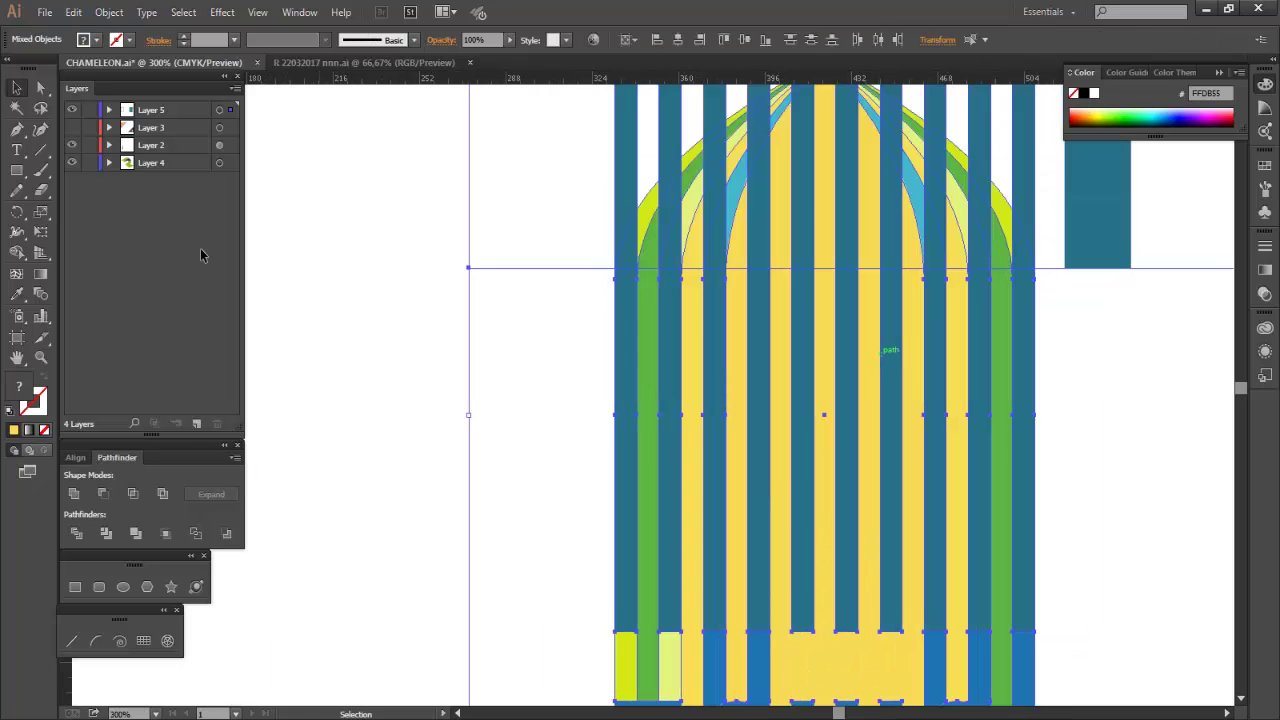
{"action": "key", "text": "shift+m"}
{"action": "scroll", "coordinate": [694, 455], "scroll_direction": "down", "scroll_amount": 3}
{"action": "scroll", "coordinate": [690, 490], "scroll_direction": "up", "scroll_amount": 1}
{"action": "scroll", "coordinate": [690, 500], "scroll_direction": "up", "scroll_amount": 3}
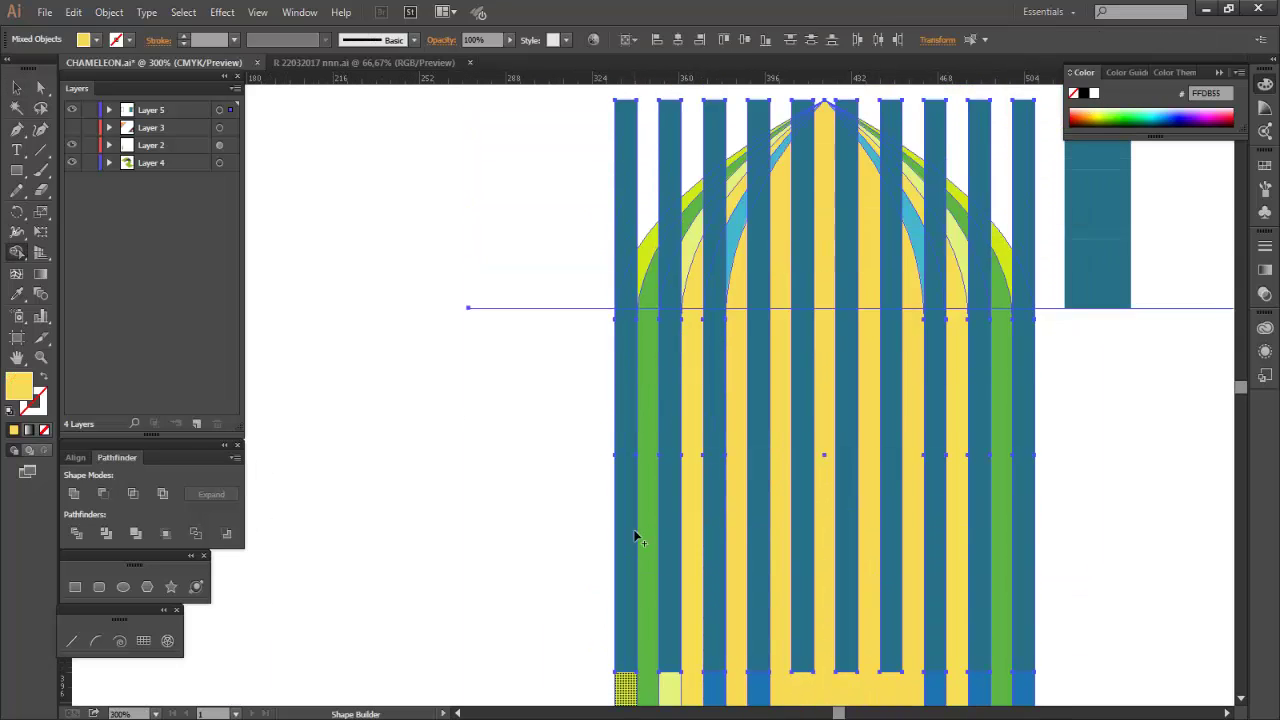
{"action": "key", "text": "Left"}
{"action": "scroll", "coordinate": [1033, 352], "scroll_direction": "up", "scroll_amount": 3}
{"action": "scroll", "coordinate": [1040, 344], "scroll_direction": "up", "scroll_amount": 1}
{"action": "left_click_drag", "start_coordinate": [530, 152], "coordinate": [1050, 290]}
{"action": "left_click_drag", "start_coordinate": [495, 306], "coordinate": [1046, 288]}
{"action": "left_click_drag", "start_coordinate": [985, 130], "coordinate": [466, 330]}
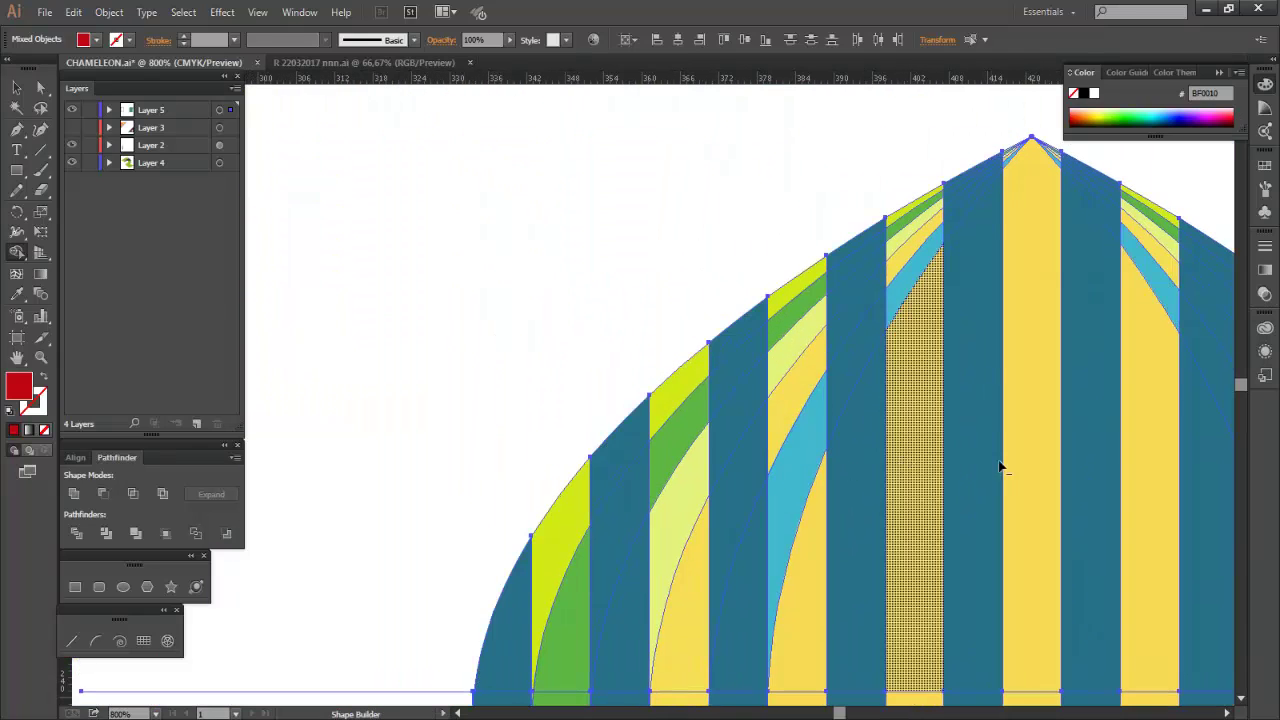
- Merge the pieces of the outermost arch band's right half into one red (BF0010) shape with Shape Builder
{"action": "scroll", "coordinate": [1014, 457], "scroll_direction": "right", "scroll_amount": 5}
{"action": "scroll", "coordinate": [1014, 457], "scroll_direction": "down", "scroll_amount": 1}
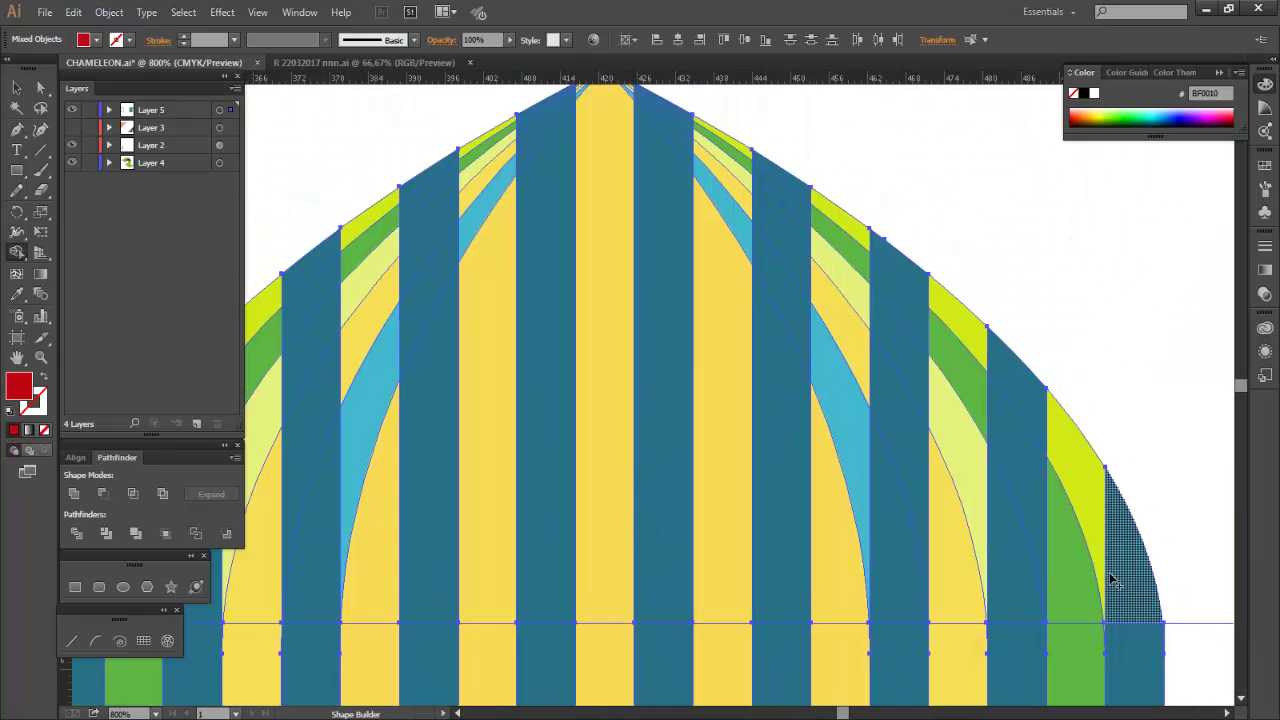
{"action": "left_click", "coordinate": [870, 240]}
{"action": "scroll", "coordinate": [823, 289], "scroll_direction": "up", "scroll_amount": 2}
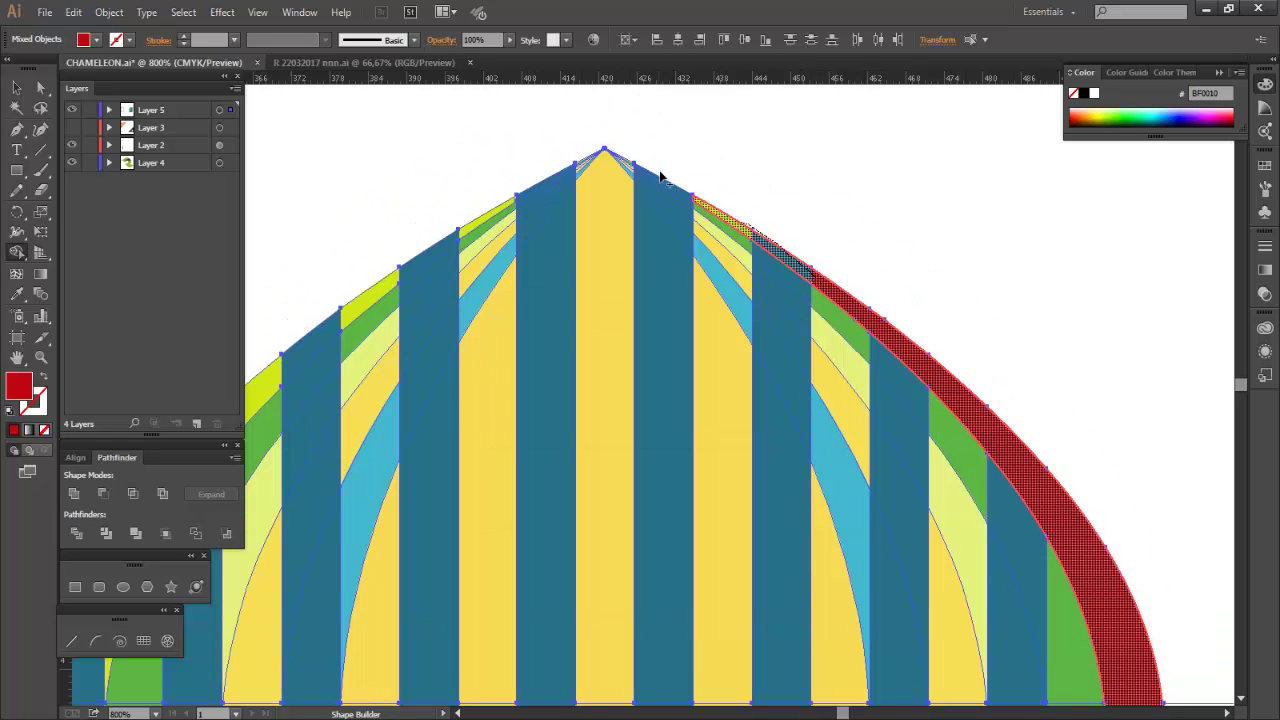
{"action": "left_click_drag", "start_coordinate": [660, 177], "coordinate": [663, 180]}
{"action": "scroll", "coordinate": [655, 137], "scroll_direction": "up", "scroll_amount": 4}
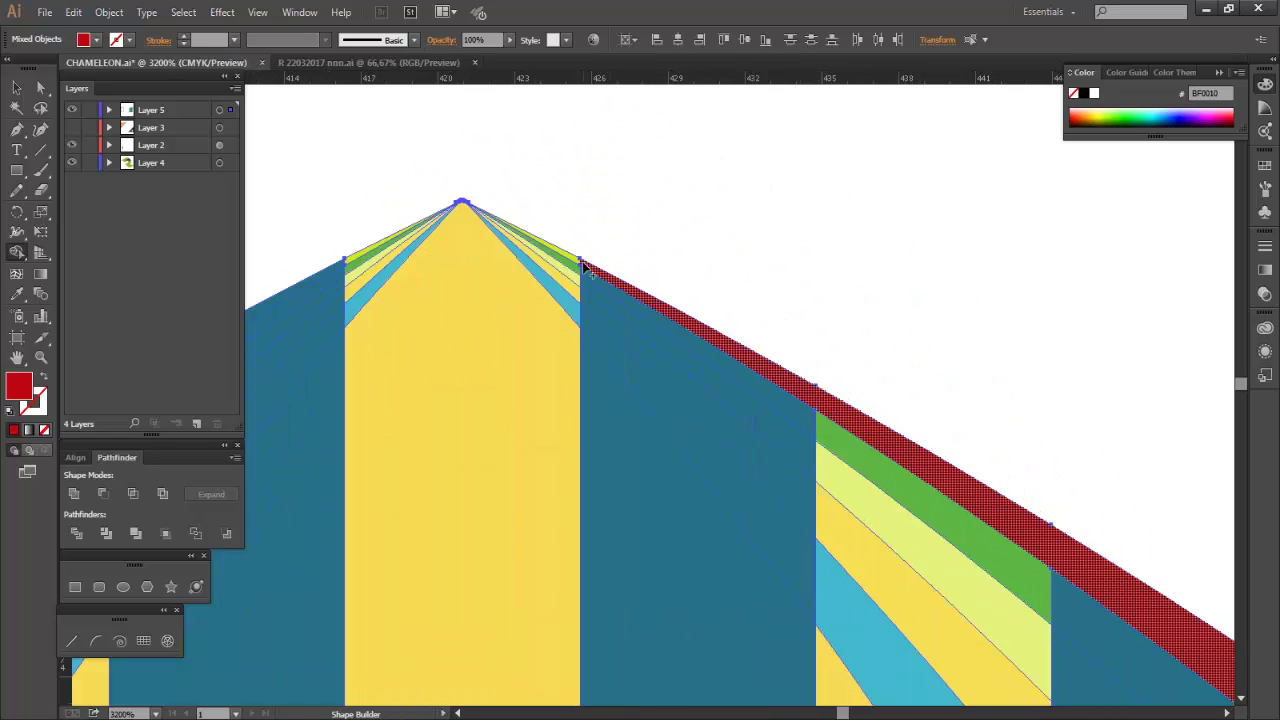
- Merge the pieces of the outermost arch band's left half into a red (BF0010) shape up to the apex
{"action": "scroll", "coordinate": [837, 443], "scroll_direction": "down", "scroll_amount": 2}
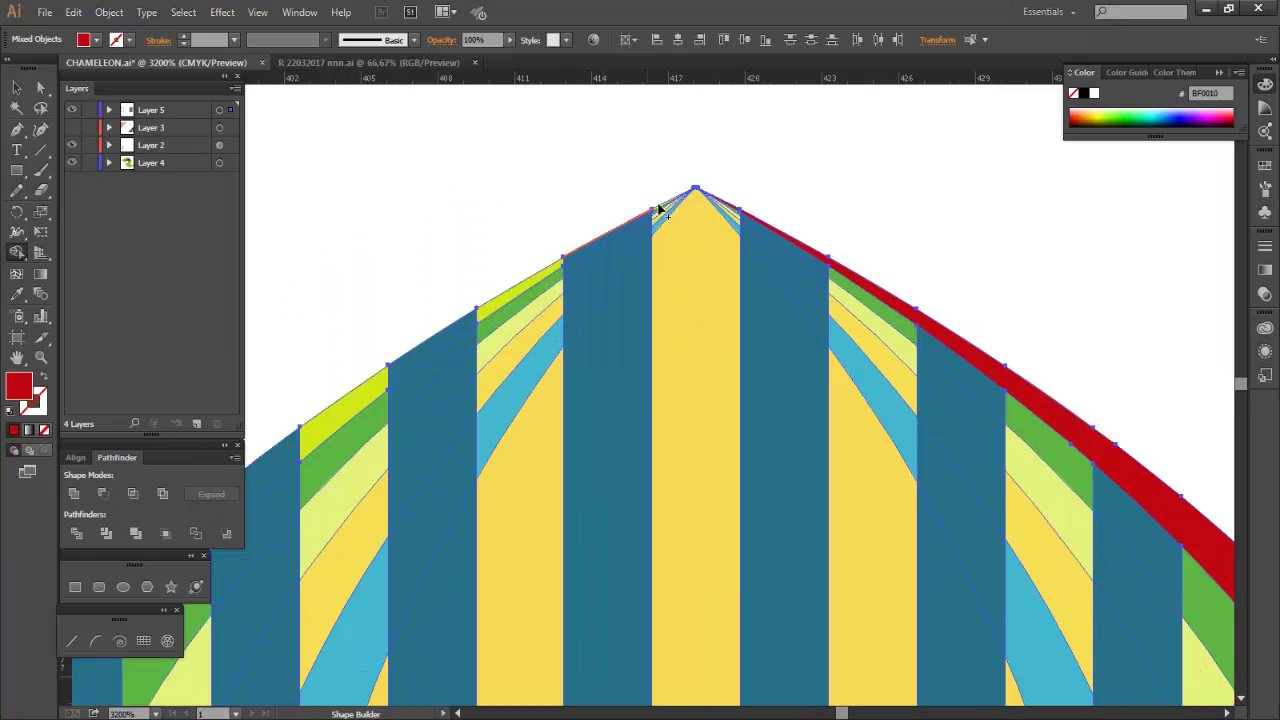
{"action": "scroll", "coordinate": [657, 204], "scroll_direction": "up", "scroll_amount": 2}
{"action": "left_click_drag", "start_coordinate": [427, 318], "coordinate": [404, 325]}
{"action": "mouse_move", "coordinate": [655, 213]}
{"action": "left_mouse_down"}
{"action": "mouse_move", "coordinate": [466, 431]}
{"action": "mouse_move", "coordinate": [403, 448]}
{"action": "left_mouse_up"}
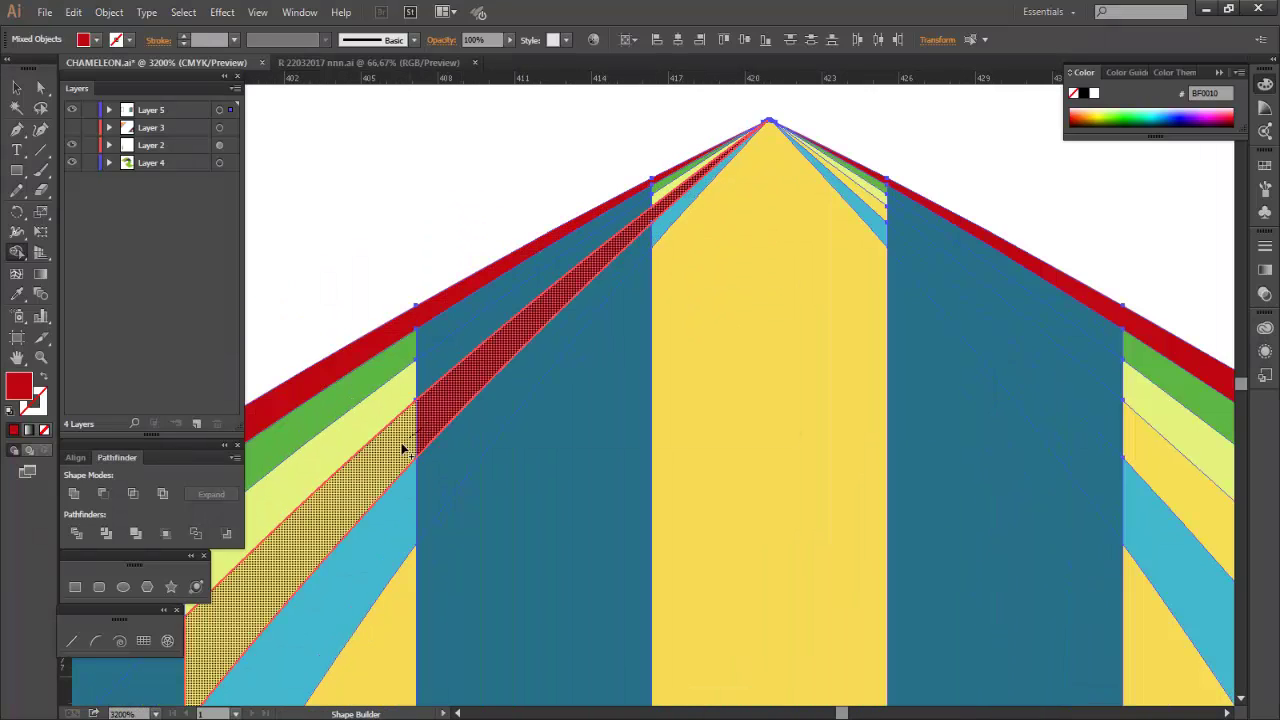
{"action": "left_click_drag", "start_coordinate": [1131, 390], "coordinate": [899, 222]}
{"action": "left_click", "coordinate": [900, 222]}
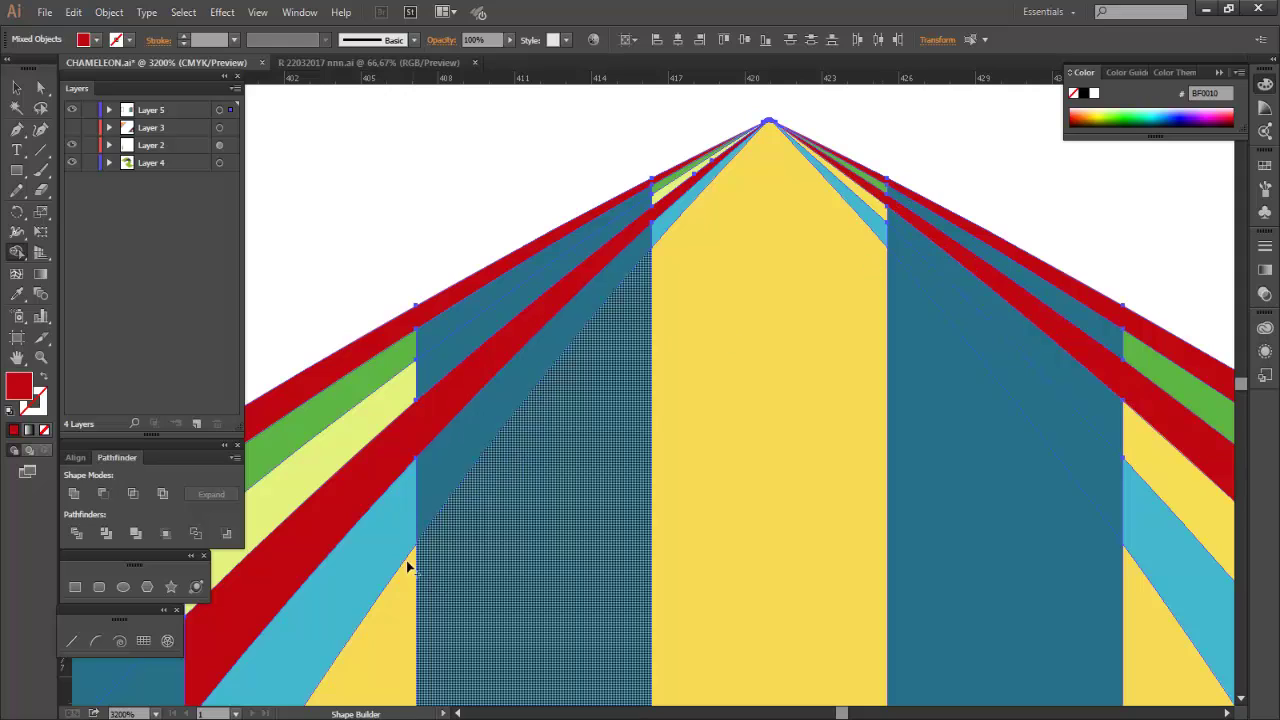
{"action": "scroll", "coordinate": [740, 260], "scroll_direction": "down", "scroll_amount": 3}
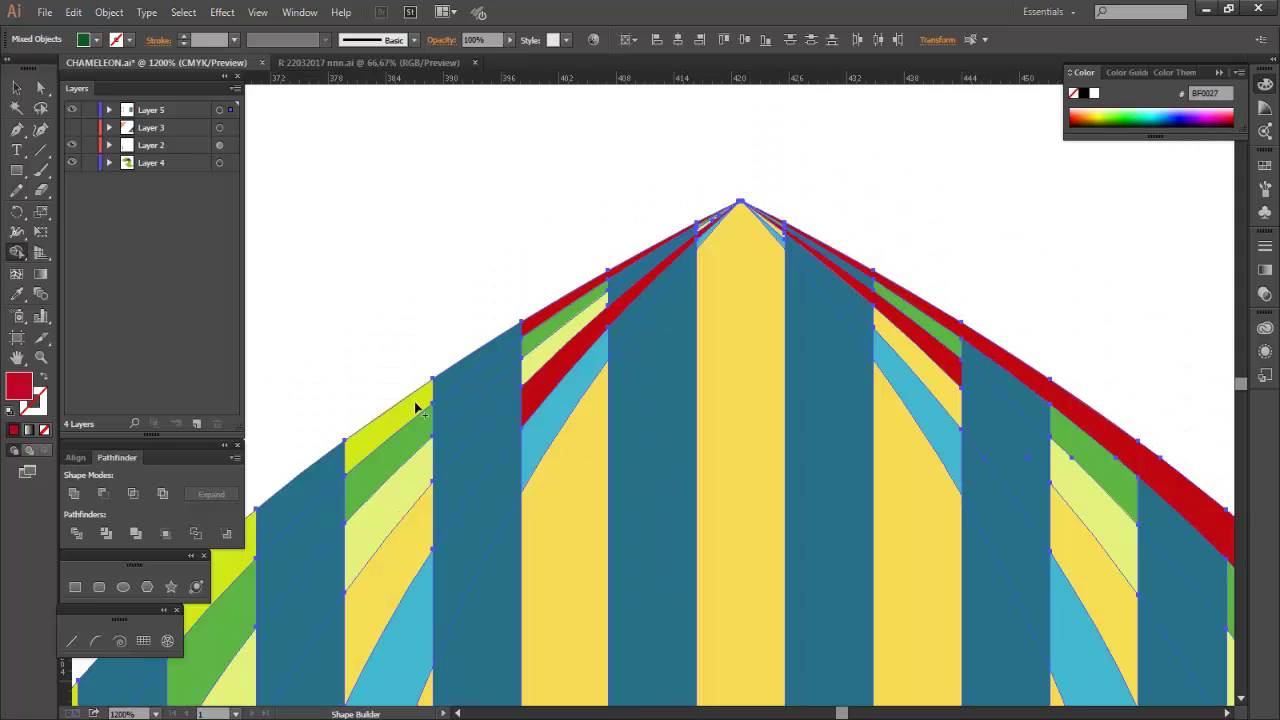
{"action": "left_click_drag", "start_coordinate": [423, 394], "coordinate": [244, 547]}
{"action": "left_click_drag", "start_coordinate": [517, 430], "coordinate": [340, 650]}
{"action": "left_click_drag", "start_coordinate": [958, 368], "coordinate": [1148, 570]}
{"action": "scroll", "coordinate": [943, 550], "scroll_direction": "down", "scroll_amount": 2}
{"action": "scroll", "coordinate": [943, 550], "scroll_direction": "down", "scroll_amount": 2}
{"action": "scroll", "coordinate": [703, 490], "scroll_direction": "down", "scroll_amount": 1}
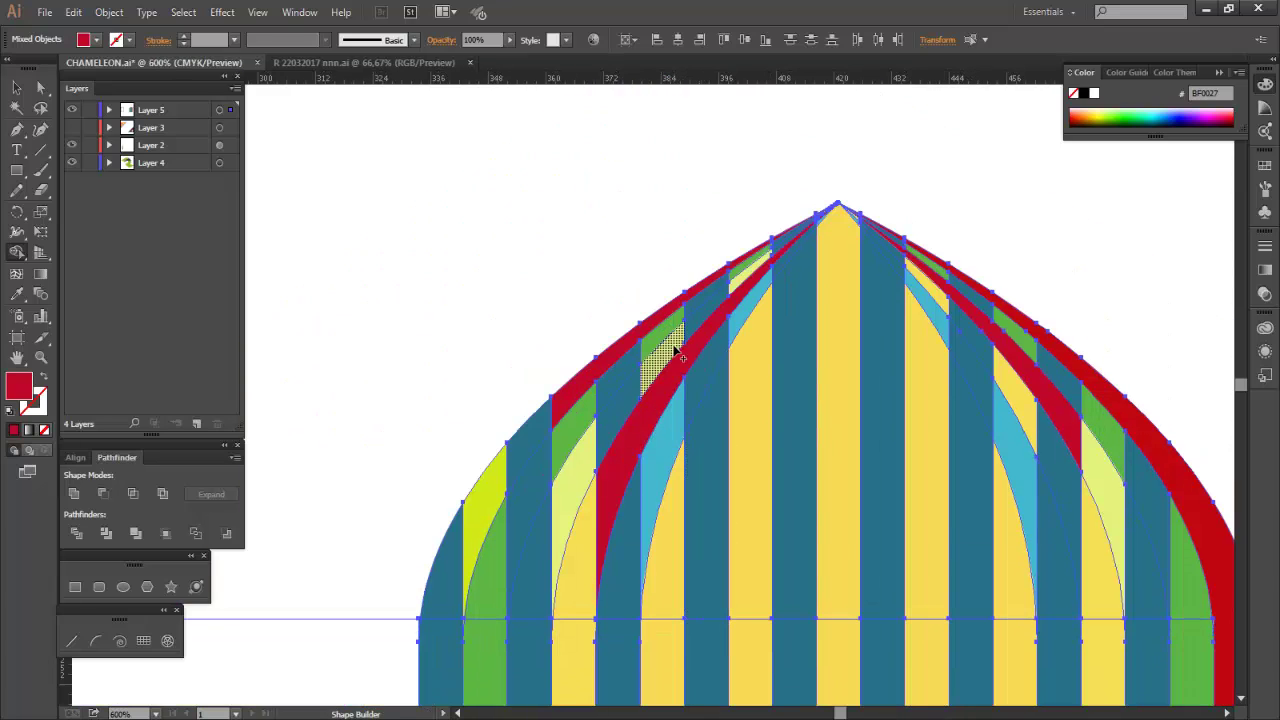
{"action": "key", "text": "ctrl+z"}
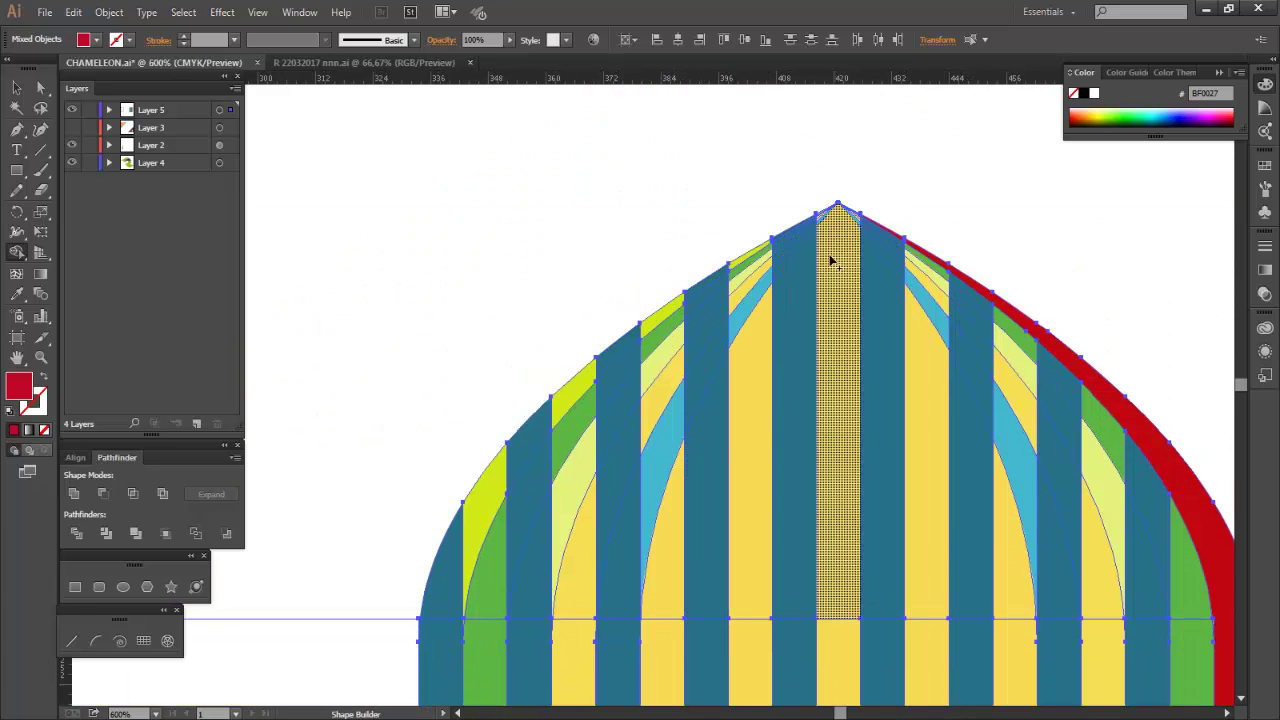
- Merge the outermost, light-green and cyan band pieces around the apex into red (BF0027) shapes with Shape Builder
{"action": "scroll", "coordinate": [831, 257], "scroll_direction": "up", "scroll_amount": 6}
{"action": "left_click", "coordinate": [787, 259]}
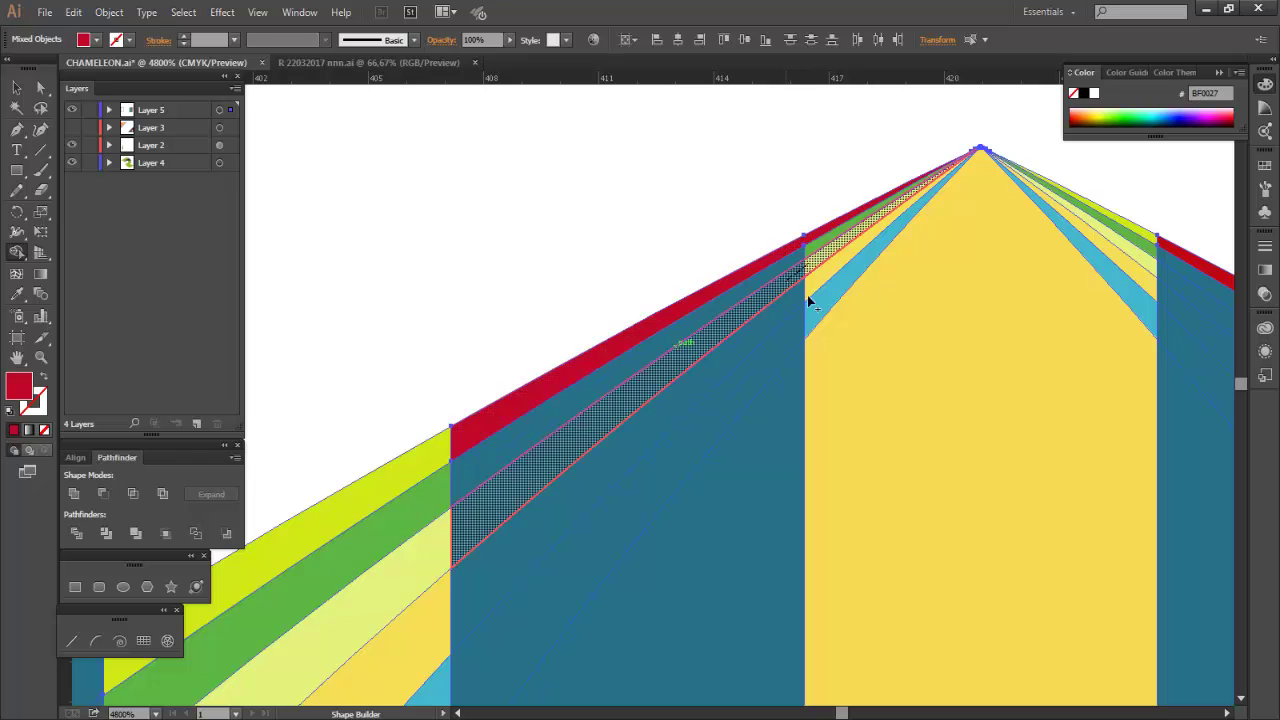
{"action": "left_click", "coordinate": [798, 287]}
{"action": "left_click", "coordinate": [791, 334]}
{"action": "mouse_move", "coordinate": [1137, 316]}
{"action": "left_mouse_down"}
{"action": "mouse_move", "coordinate": [1118, 363]}
{"action": "mouse_move", "coordinate": [788, 292]}
{"action": "left_mouse_up"}
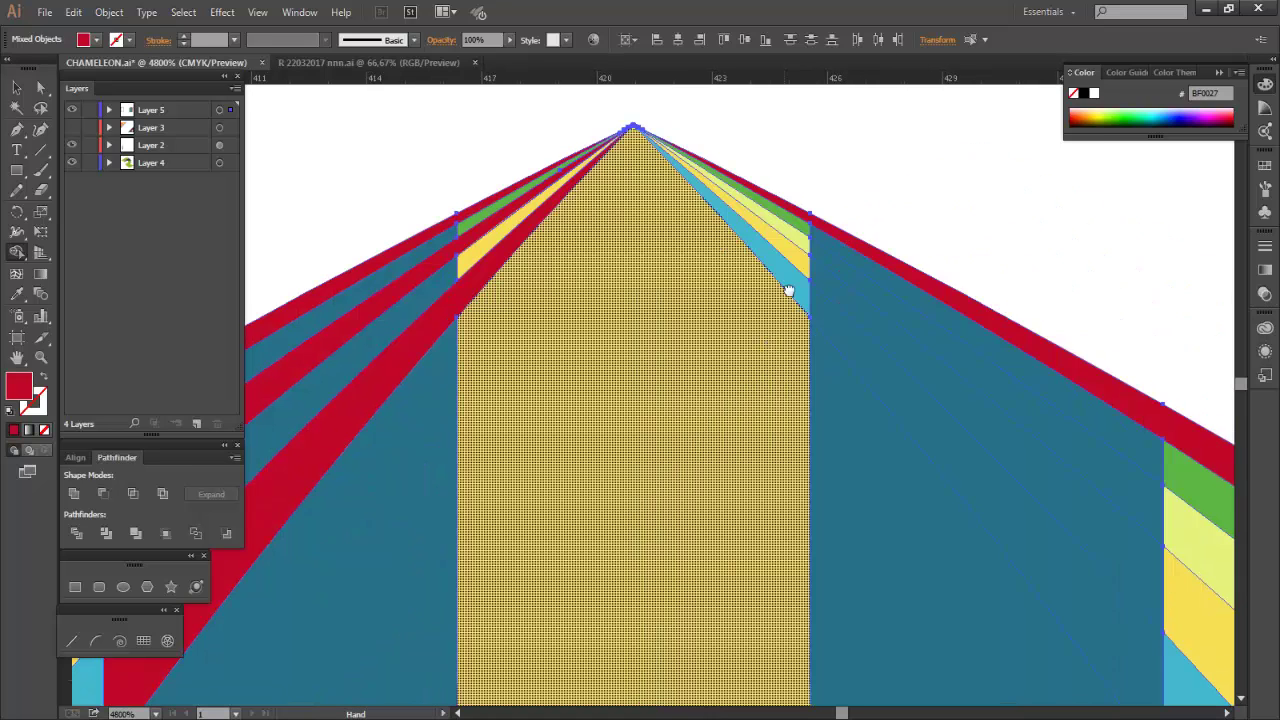
{"action": "left_click_drag", "start_coordinate": [787, 236], "coordinate": [820, 318]}
- Extend the red light-green-band and cyan-band shapes down both halves of the arch by merging their pieces across the stripes
{"action": "scroll", "coordinate": [841, 330], "scroll_direction": "down", "scroll_amount": 3}
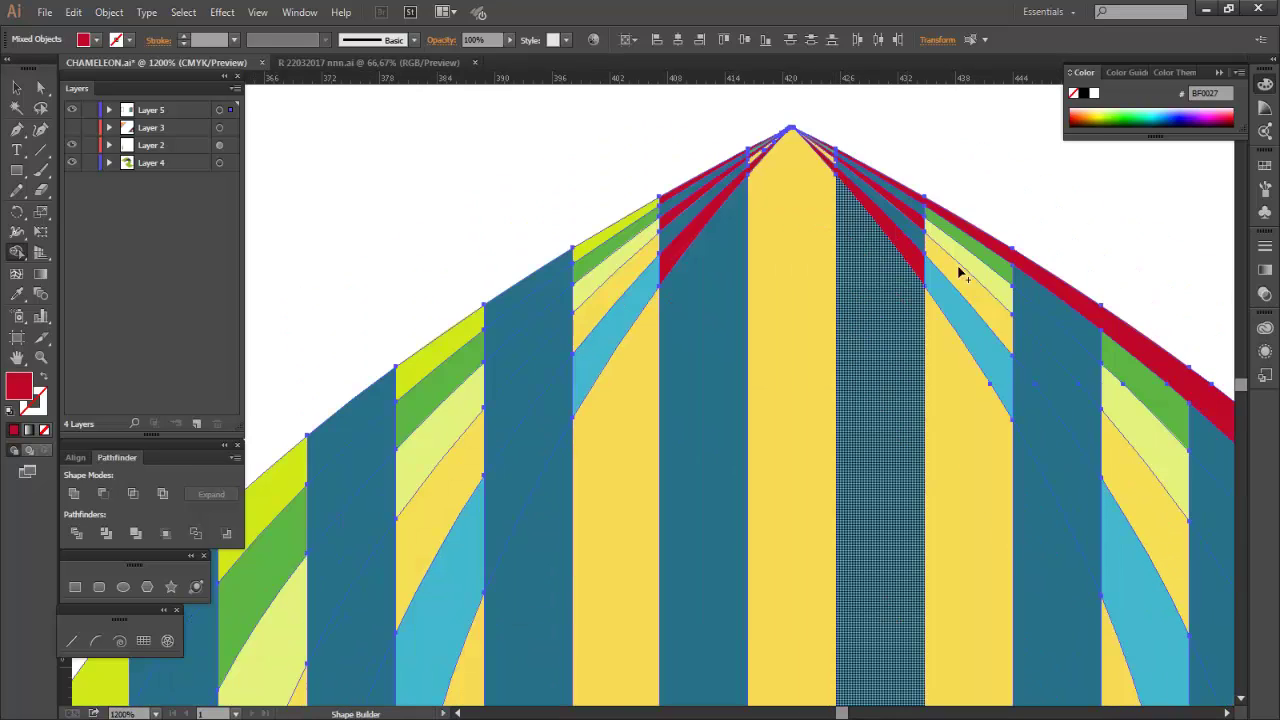
{"action": "left_click", "coordinate": [922, 224]}
{"action": "left_click_drag", "start_coordinate": [1007, 289], "coordinate": [1155, 441]}
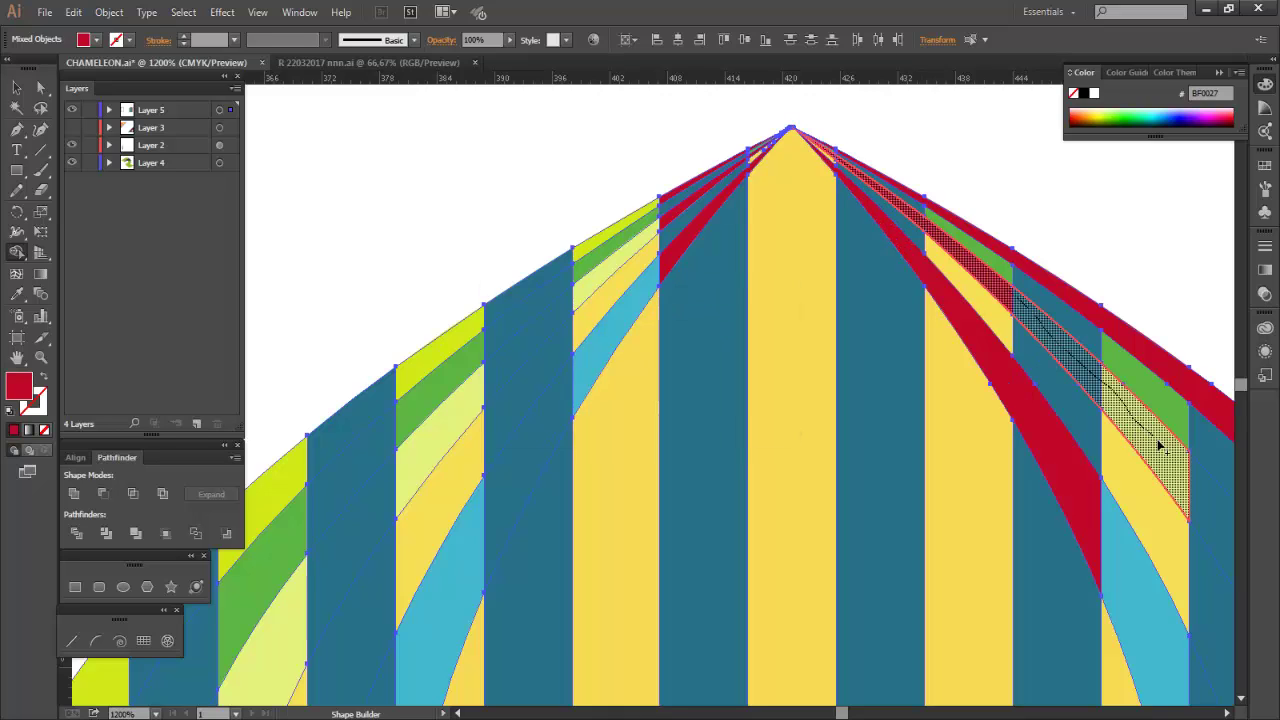
{"action": "left_click_drag", "start_coordinate": [1088, 508], "coordinate": [1129, 558]}
{"action": "left_click_drag", "start_coordinate": [1174, 472], "coordinate": [1205, 504]}
{"action": "mouse_move", "coordinate": [664, 268]}
{"action": "left_mouse_down"}
{"action": "mouse_move", "coordinate": [457, 571]}
{"action": "mouse_move", "coordinate": [462, 562]}
{"action": "left_mouse_up"}
{"action": "left_click_drag", "start_coordinate": [522, 350], "coordinate": [235, 692]}
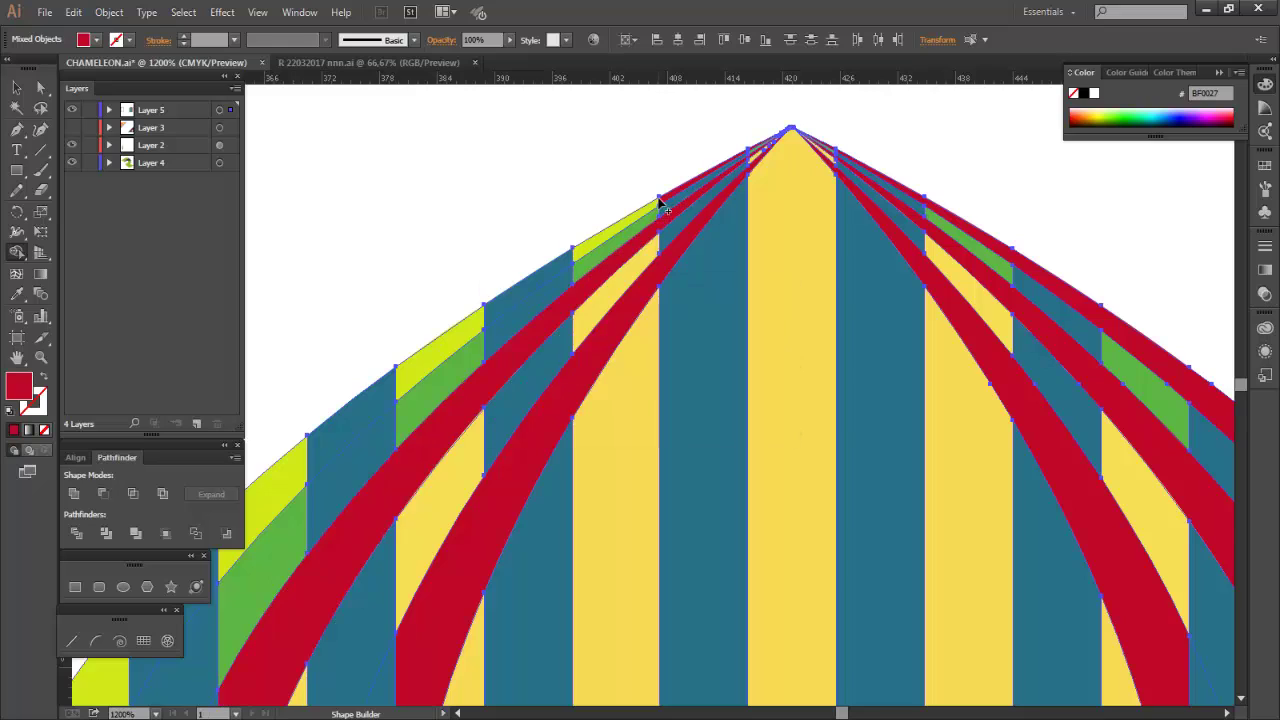
- Complete the red bands down to the arch base, including the outermost band of the left half
{"action": "scroll", "coordinate": [760, 365], "scroll_direction": "down", "scroll_amount": 3, "text": "alt"}
{"action": "scroll", "coordinate": [760, 365], "scroll_direction": "down", "scroll_amount": 2}
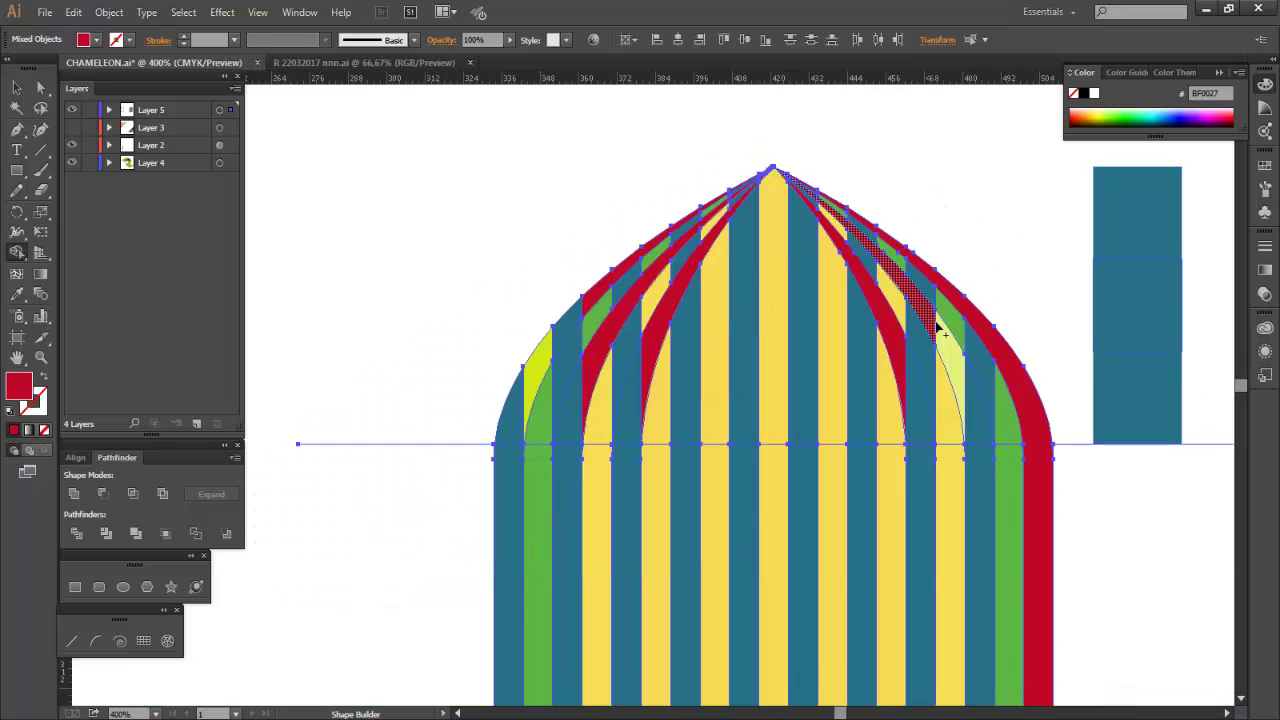
{"action": "left_click_drag", "start_coordinate": [899, 353], "coordinate": [920, 410]}
{"action": "left_click_drag", "start_coordinate": [682, 284], "coordinate": [629, 418]}
{"action": "left_click_drag", "start_coordinate": [602, 330], "coordinate": [568, 415]}
{"action": "left_click_drag", "start_coordinate": [594, 295], "coordinate": [510, 424]}
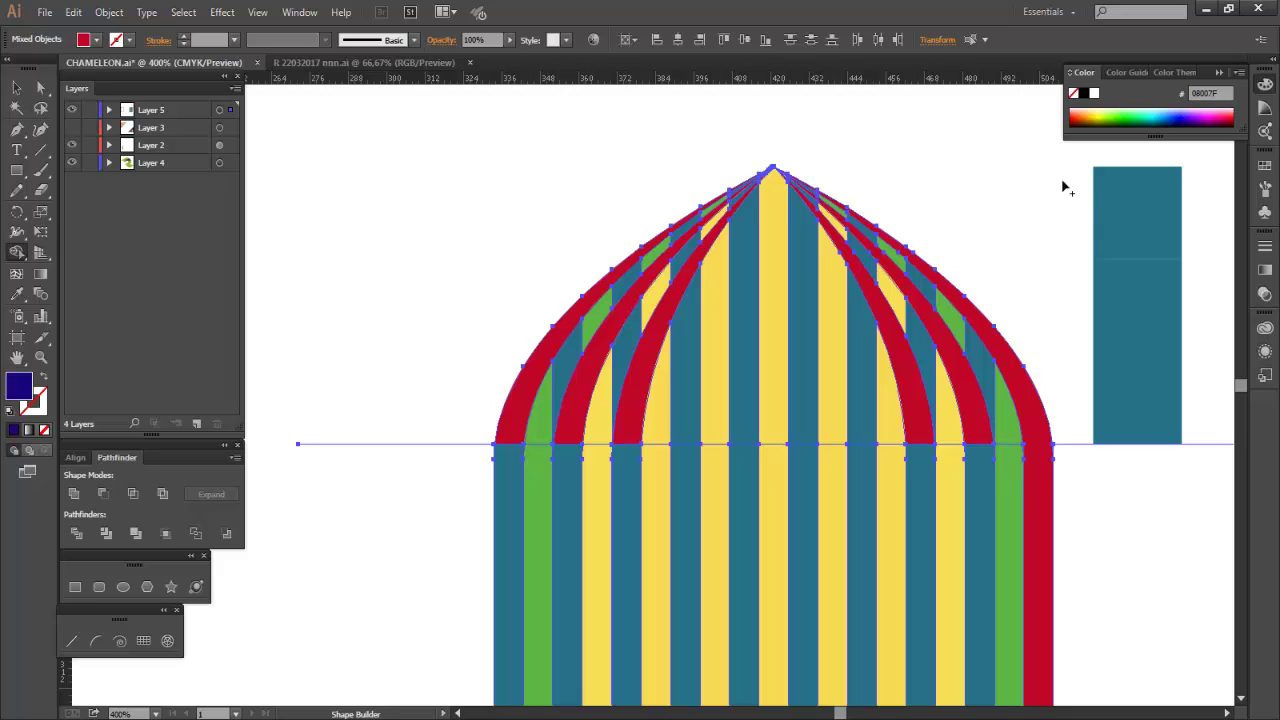
- Deselect the artwork and draw a horizontal line about 353.5 pt long across the lettering at the arch base
{"action": "scroll", "coordinate": [885, 403], "scroll_direction": "down", "scroll_amount": 2, "text": "alt"}
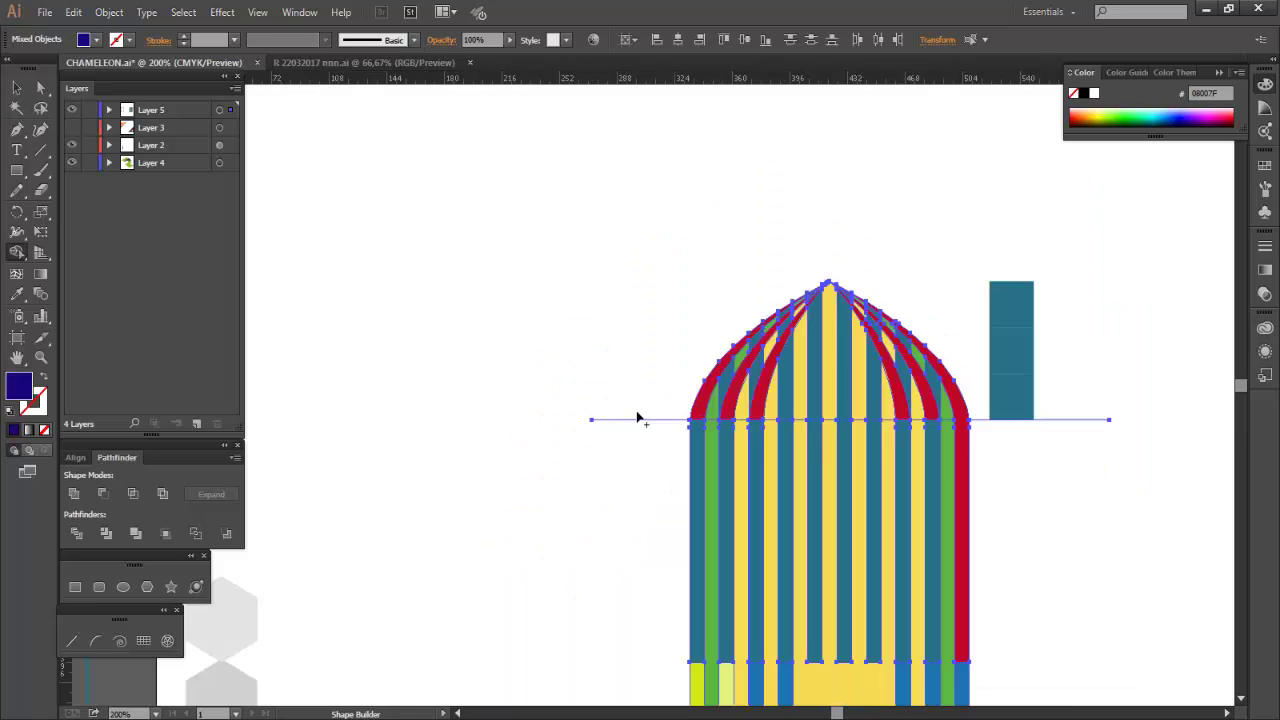
{"action": "left_click", "coordinate": [18, 92]}
{"action": "left_click", "coordinate": [600, 281]}
{"action": "scroll", "coordinate": [600, 281], "scroll_direction": "down", "scroll_amount": 3}
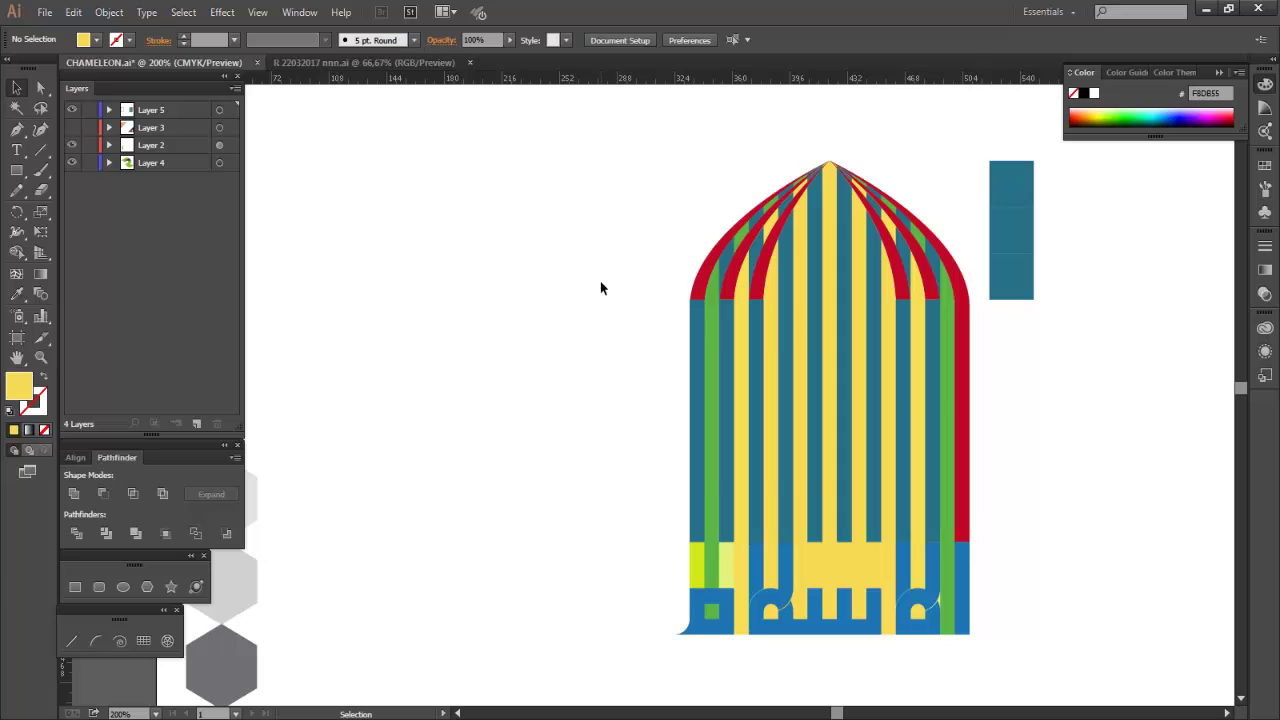
{"action": "left_click", "coordinate": [820, 563]}
{"action": "left_click", "coordinate": [608, 151]}
{"action": "left_click_drag", "start_coordinate": [976, 637], "coordinate": [974, 638]}
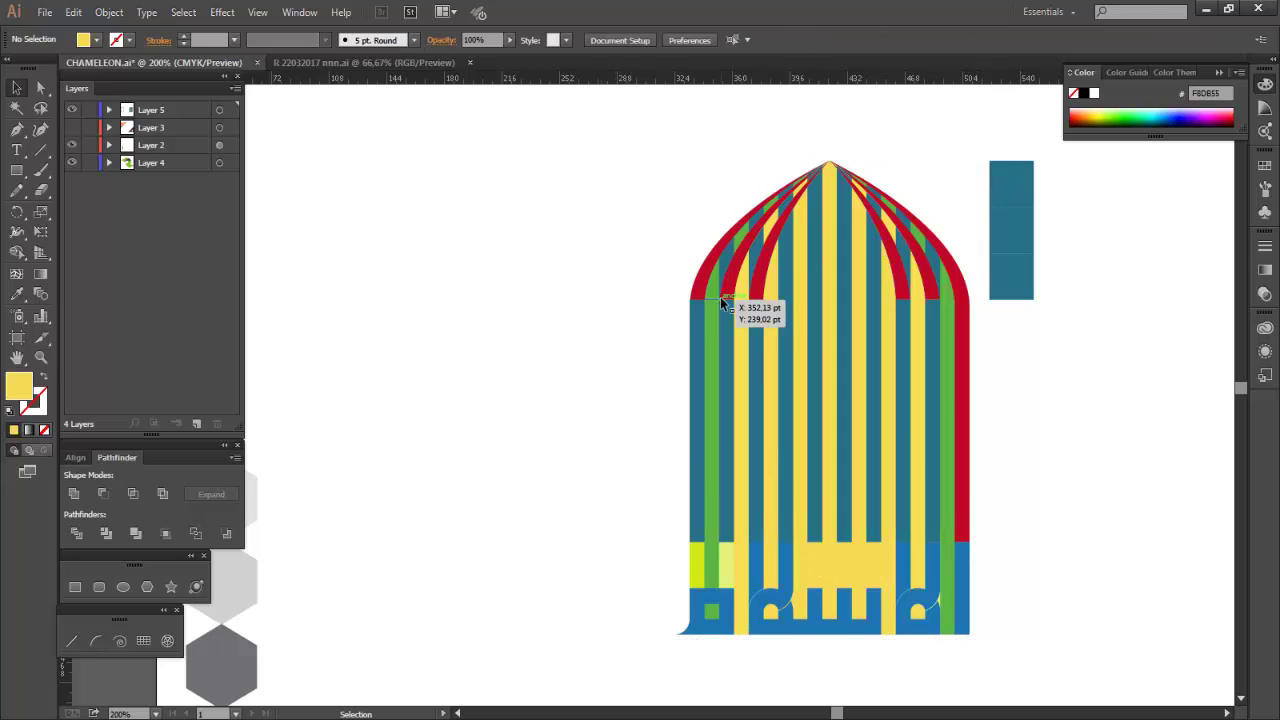
{"action": "left_click_drag", "start_coordinate": [562, 301], "coordinate": [1128, 300]}
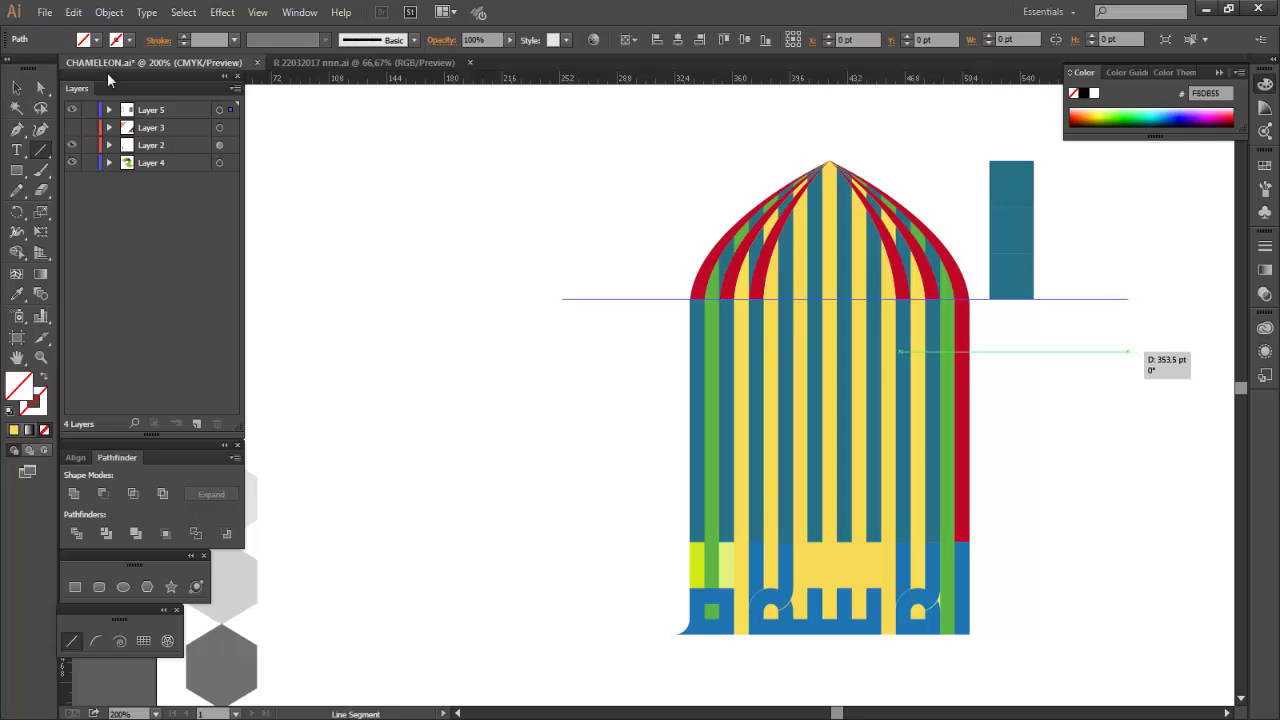
- Select the lettering together with the line and place a copy of them to the left of the original
{"action": "key", "text": "v"}
{"action": "mouse_move", "coordinate": [603, 157]}
{"action": "left_mouse_down"}
{"action": "mouse_move", "coordinate": [940, 520]}
{"action": "mouse_move", "coordinate": [977, 657]}
{"action": "left_mouse_up"}
{"action": "left_click_drag", "start_coordinate": [876, 460], "coordinate": [557, 458]}
{"action": "scroll", "coordinate": [556, 458], "scroll_direction": "left", "scroll_amount": 3}
- Remove all stripe and letter pieces below the line in the copy with Shape Builder
{"action": "left_click", "coordinate": [17, 252]}
{"action": "mouse_move", "coordinate": [414, 406]}
{"action": "left_mouse_down"}
{"action": "mouse_move", "coordinate": [681, 594]}
{"action": "mouse_move", "coordinate": [745, 600]}
{"action": "left_mouse_up"}
{"action": "left_click_drag", "start_coordinate": [743, 467], "coordinate": [695, 618]}
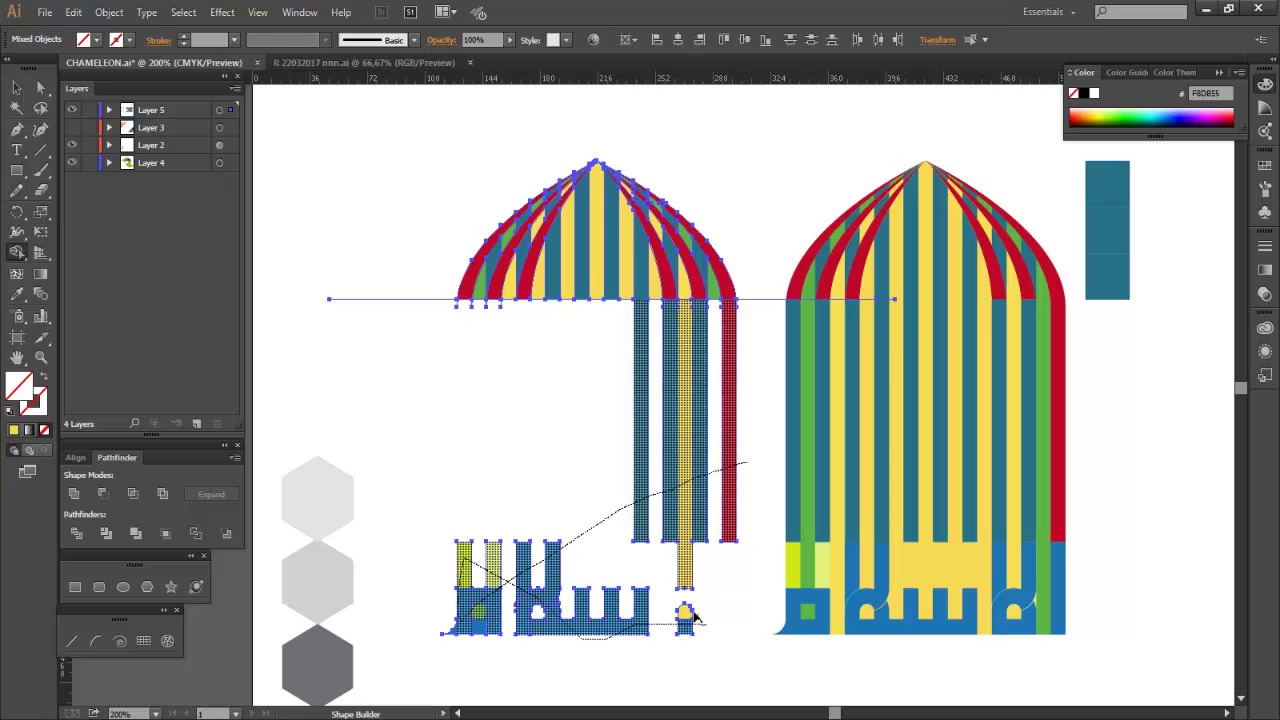
{"action": "left_click_drag", "start_coordinate": [483, 624], "coordinate": [686, 613]}
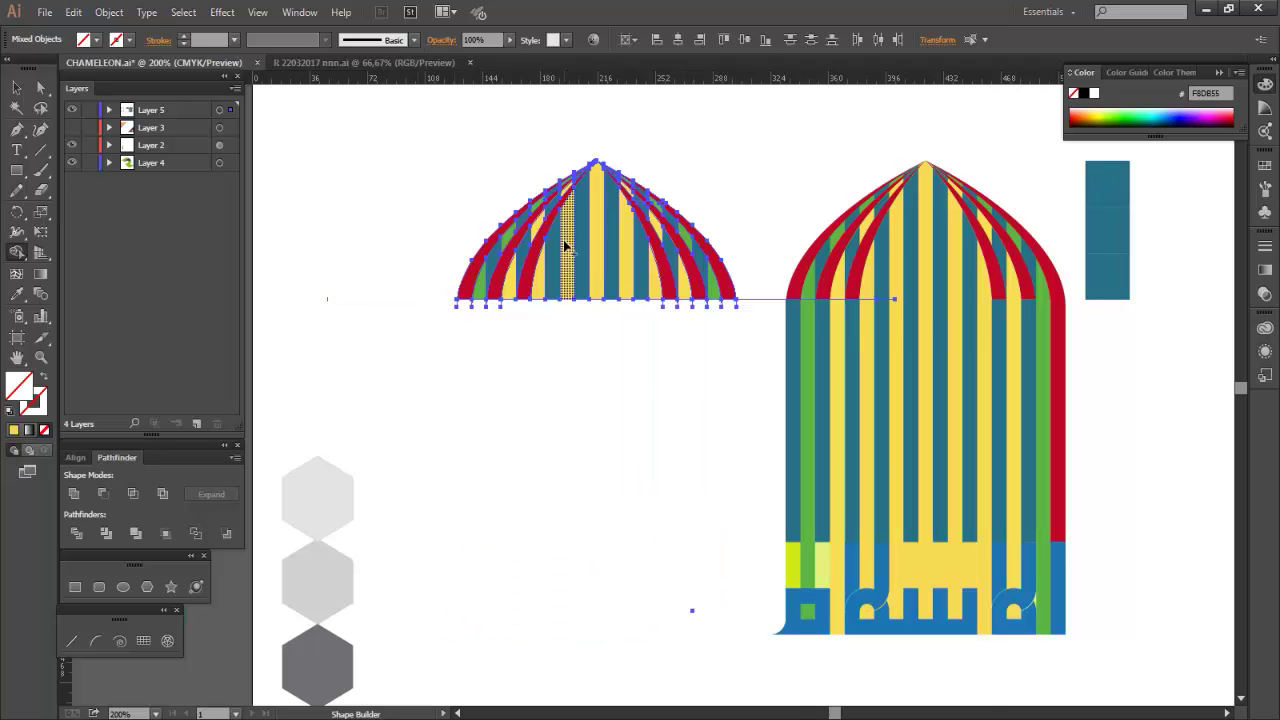
- Merge all pieces of the copied arch, including the slivers at the apex, into one dark blue (1715FF) dome shape
{"action": "scroll", "coordinate": [566, 262], "scroll_direction": "up", "scroll_amount": 6}
{"action": "scroll", "coordinate": [580, 335], "scroll_direction": "up", "scroll_amount": 1}
{"action": "scroll", "coordinate": [580, 338], "scroll_direction": "down", "scroll_amount": 2}
{"action": "mouse_move", "coordinate": [425, 377]}
{"action": "left_mouse_down"}
{"action": "mouse_move", "coordinate": [572, 394]}
{"action": "mouse_move", "coordinate": [791, 380]}
{"action": "left_mouse_up"}
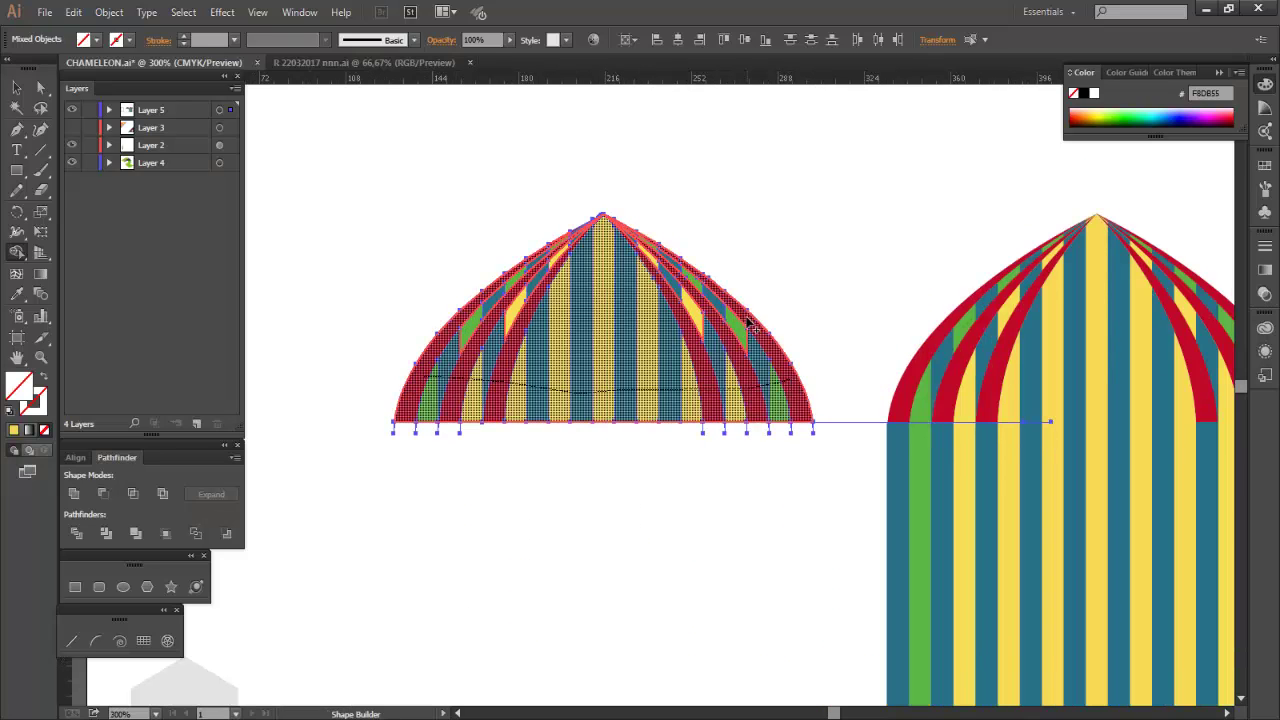
{"action": "mouse_move", "coordinate": [748, 322]}
{"action": "left_mouse_down"}
{"action": "mouse_move", "coordinate": [638, 304]}
{"action": "mouse_move", "coordinate": [736, 320]}
{"action": "mouse_move", "coordinate": [505, 316]}
{"action": "left_mouse_up"}
{"action": "left_click_drag", "start_coordinate": [573, 241], "coordinate": [590, 232]}
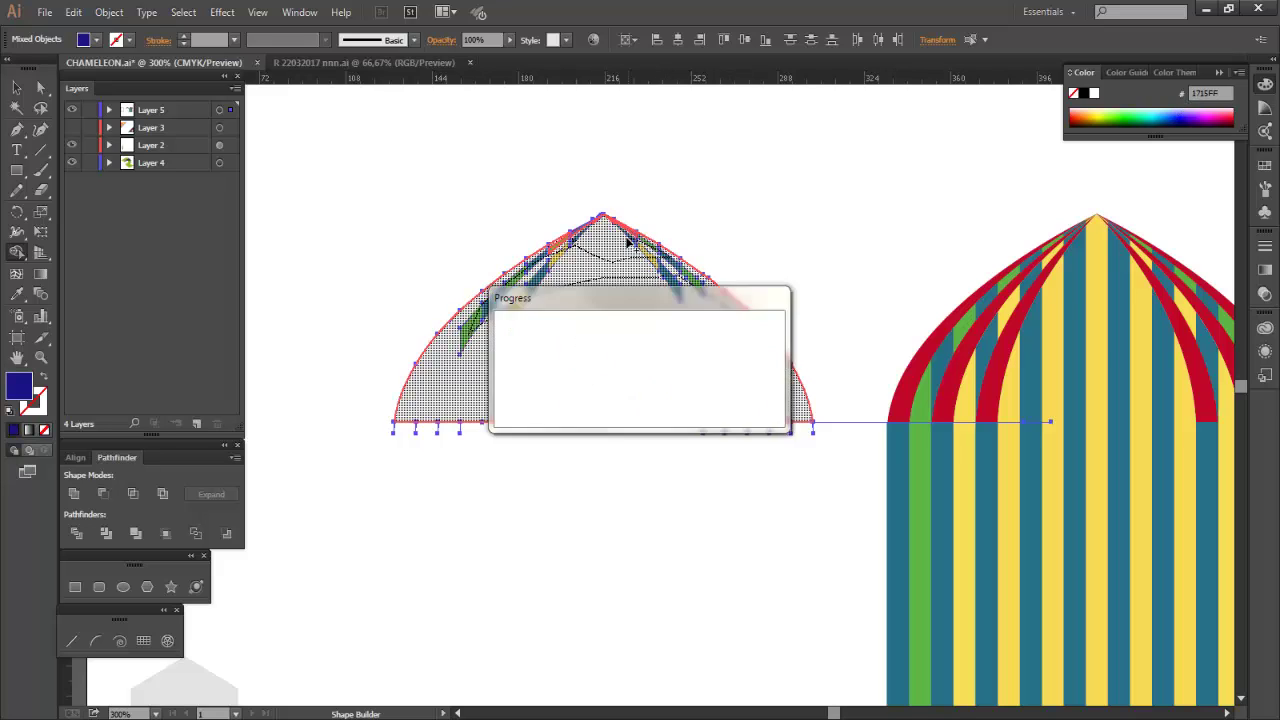
{"action": "scroll", "coordinate": [588, 228], "scroll_direction": "up", "scroll_amount": 5}
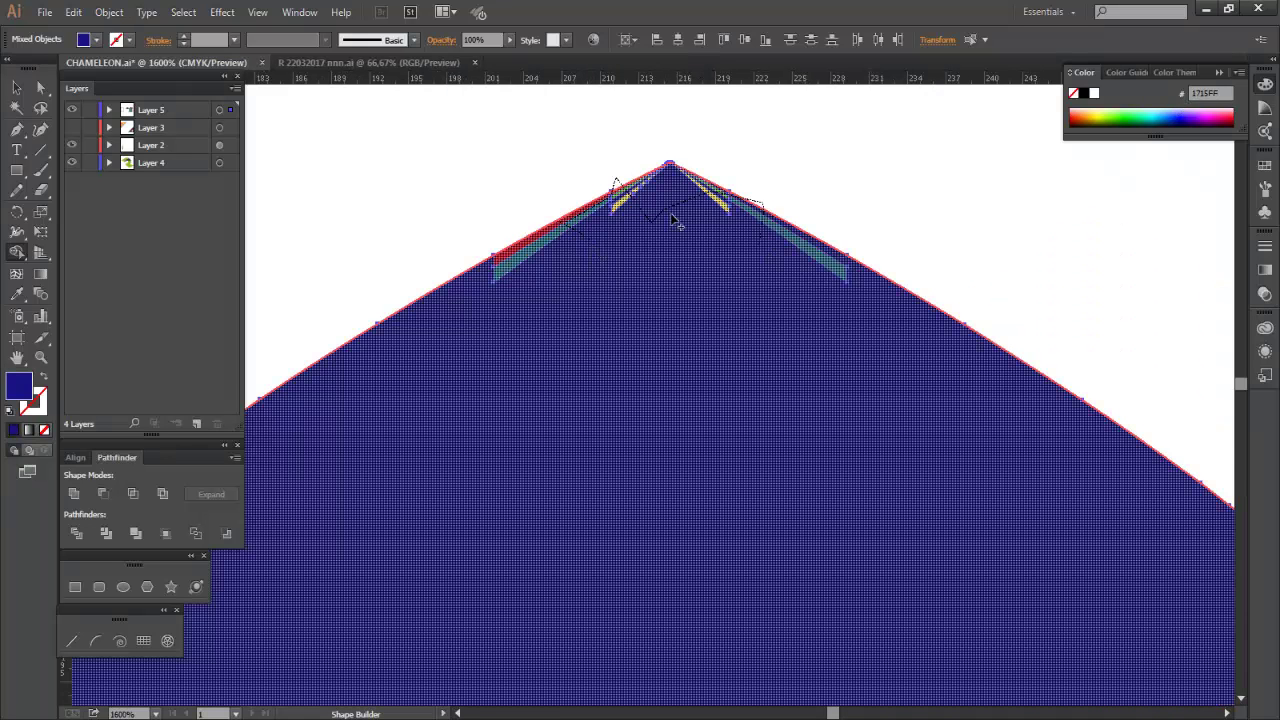
{"action": "scroll", "coordinate": [675, 220], "scroll_direction": "down", "scroll_amount": 4}
- Select the merged dome shape and expand it
{"action": "key", "text": "v"}
{"action": "left_click", "coordinate": [640, 389]}
{"action": "left_click", "coordinate": [109, 12]}
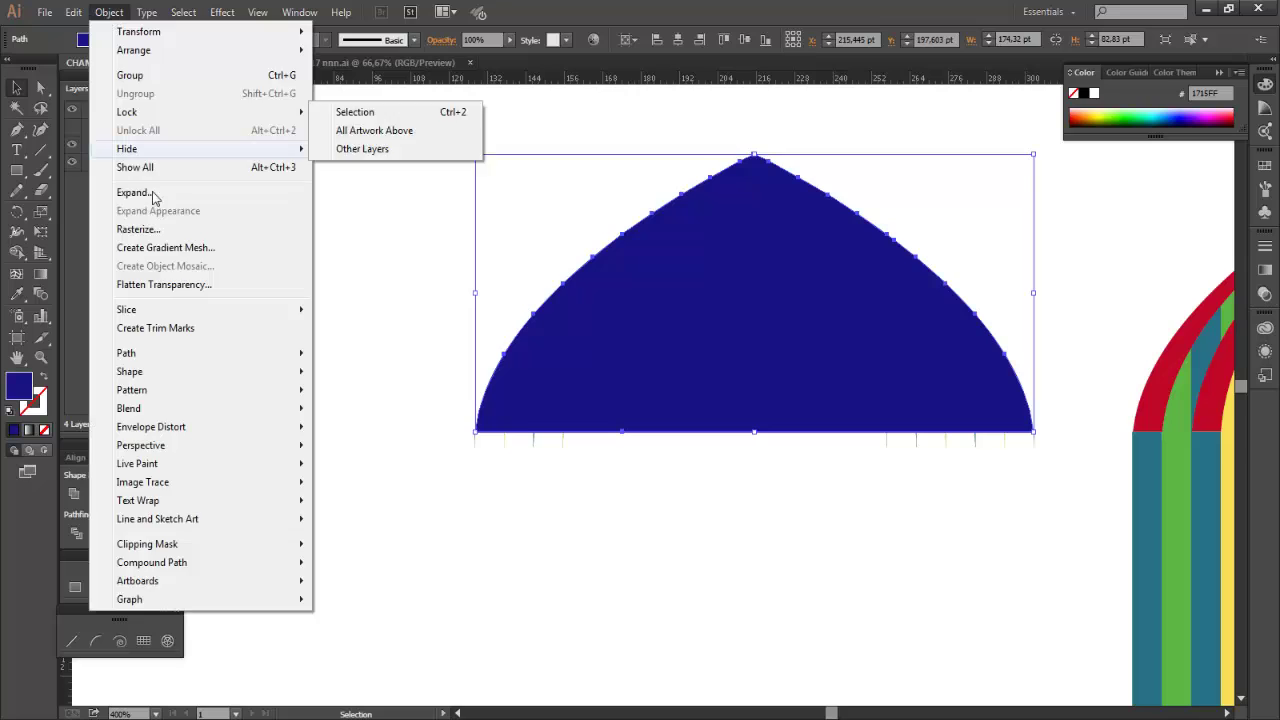
{"action": "left_click", "coordinate": [153, 195]}
{"action": "key", "text": "Return"}
- Move the dome upward and delete the leftover slivers beneath its base
{"action": "left_click_drag", "start_coordinate": [684, 380], "coordinate": [668, 292]}
{"action": "left_click_drag", "start_coordinate": [418, 379], "coordinate": [1046, 522]}
{"action": "scroll", "coordinate": [851, 346], "scroll_direction": "down", "scroll_amount": 3}
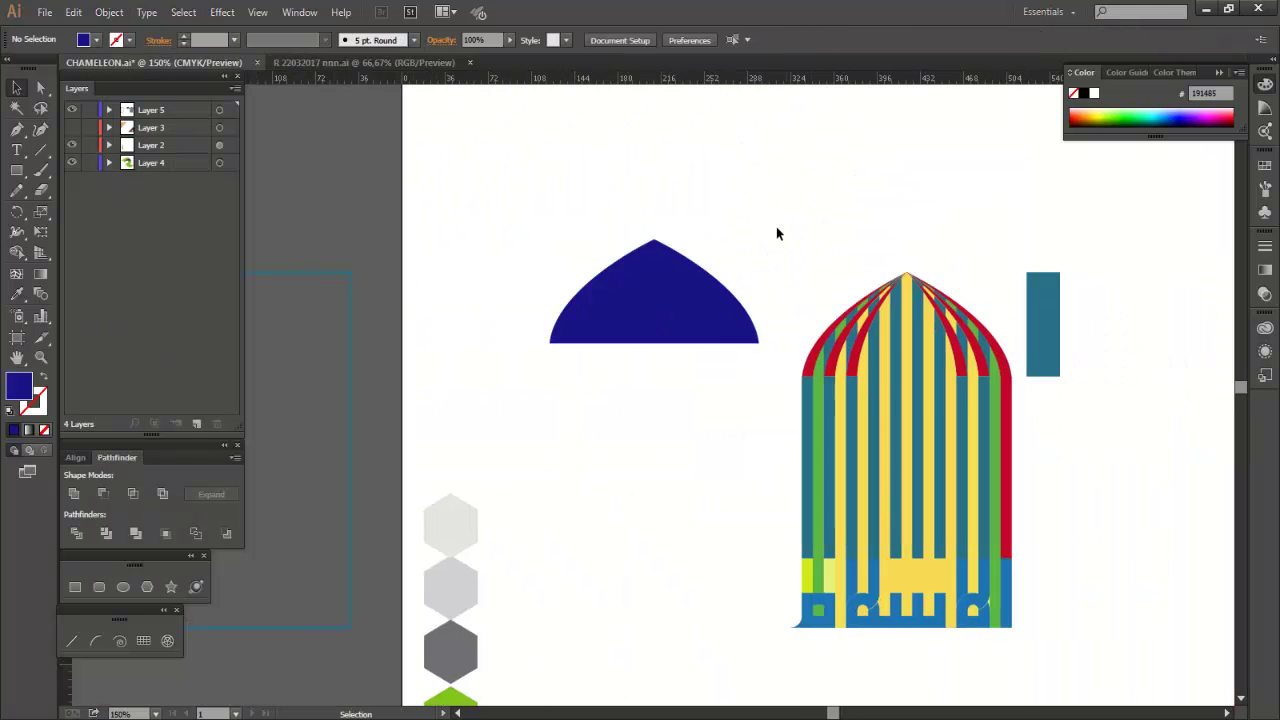
- Select the original lettering and remove the yellow background pieces between its middle stripes with Shape Builder
{"action": "left_click_drag", "start_coordinate": [1013, 673], "coordinate": [1014, 674]}
{"action": "key", "text": "shift+m"}
{"action": "scroll", "coordinate": [905, 335], "scroll_direction": "up", "scroll_amount": 3}
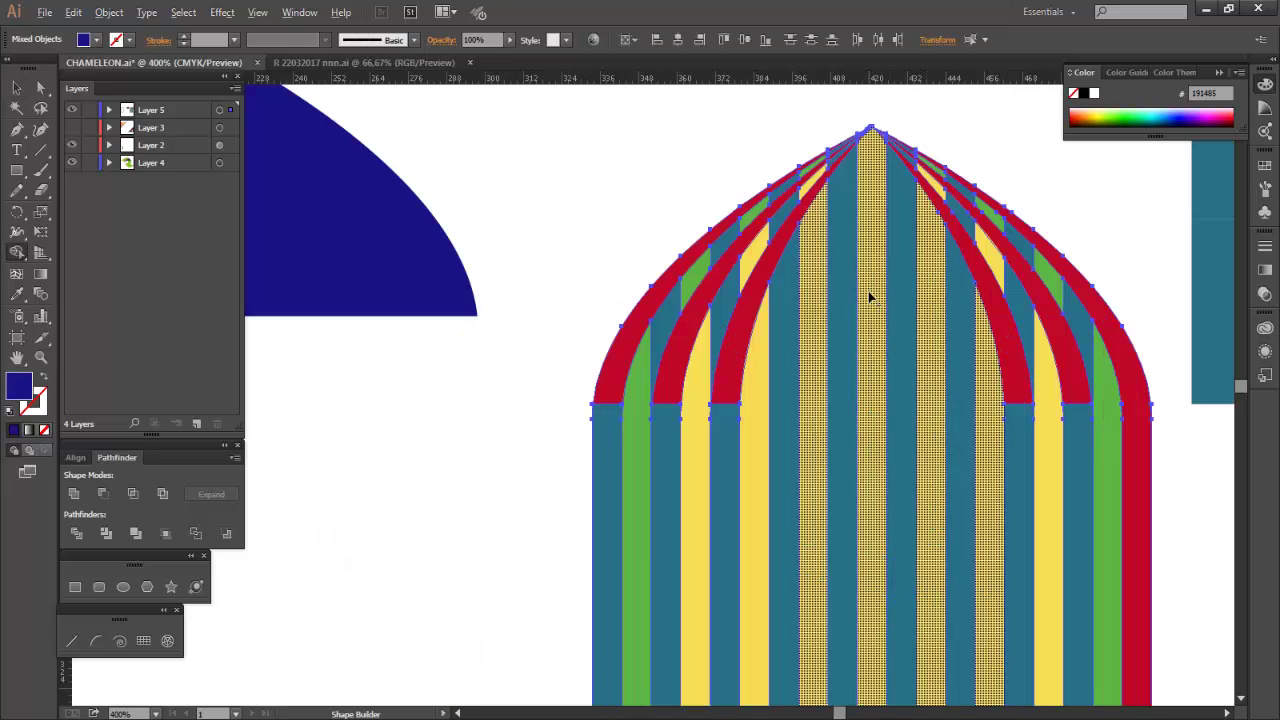
{"action": "left_click", "coordinate": [873, 313], "text": "alt"}
{"action": "left_click", "coordinate": [760, 340], "text": "alt"}
- Remove the coloured pieces in the gaps between the red bands on the arch's left half
{"action": "left_click_drag", "start_coordinate": [696, 378], "coordinate": [759, 240]}
{"action": "left_click_drag", "start_coordinate": [635, 398], "coordinate": [681, 298]}
{"action": "scroll", "coordinate": [778, 187], "scroll_direction": "up", "scroll_amount": 4}
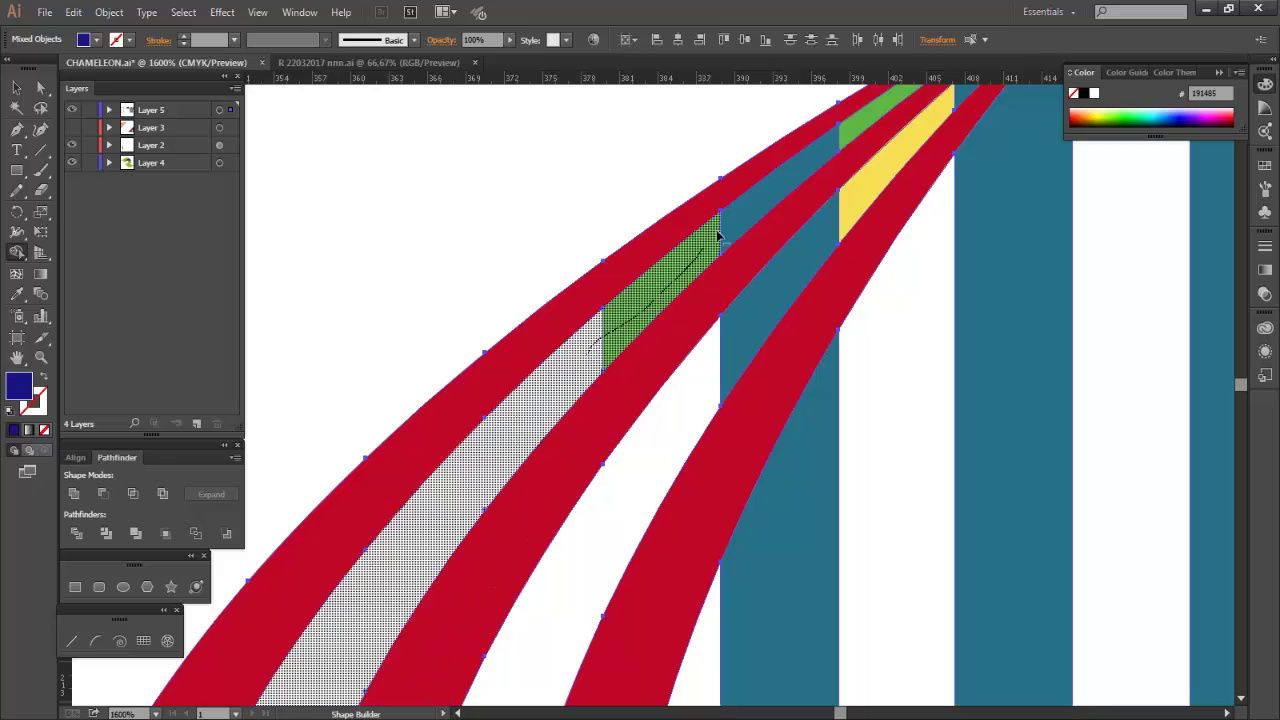
{"action": "left_click_drag", "start_coordinate": [799, 174], "coordinate": [842, 137]}
{"action": "left_click_drag", "start_coordinate": [716, 362], "coordinate": [903, 150]}
{"action": "mouse_move", "coordinate": [957, 218]}
{"action": "left_mouse_down"}
{"action": "mouse_move", "coordinate": [789, 459]}
{"action": "mouse_move", "coordinate": [842, 363]}
{"action": "mouse_move", "coordinate": [844, 288]}
{"action": "left_mouse_up"}
- Remove the filler pieces between the red bands around the arch's apex
{"action": "scroll", "coordinate": [937, 288], "scroll_direction": "up", "scroll_amount": 4}
{"action": "left_click_drag", "start_coordinate": [940, 454], "coordinate": [516, 322]}
{"action": "scroll", "coordinate": [771, 476], "scroll_direction": "down", "scroll_amount": 2}
{"action": "left_click_drag", "start_coordinate": [966, 509], "coordinate": [798, 344]}
{"action": "left_click_drag", "start_coordinate": [1029, 548], "coordinate": [1062, 575]}
{"action": "left_click_drag", "start_coordinate": [1061, 498], "coordinate": [1037, 477]}
{"action": "scroll", "coordinate": [775, 313], "scroll_direction": "up", "scroll_amount": 4}
{"action": "left_click_drag", "start_coordinate": [888, 375], "coordinate": [948, 414]}
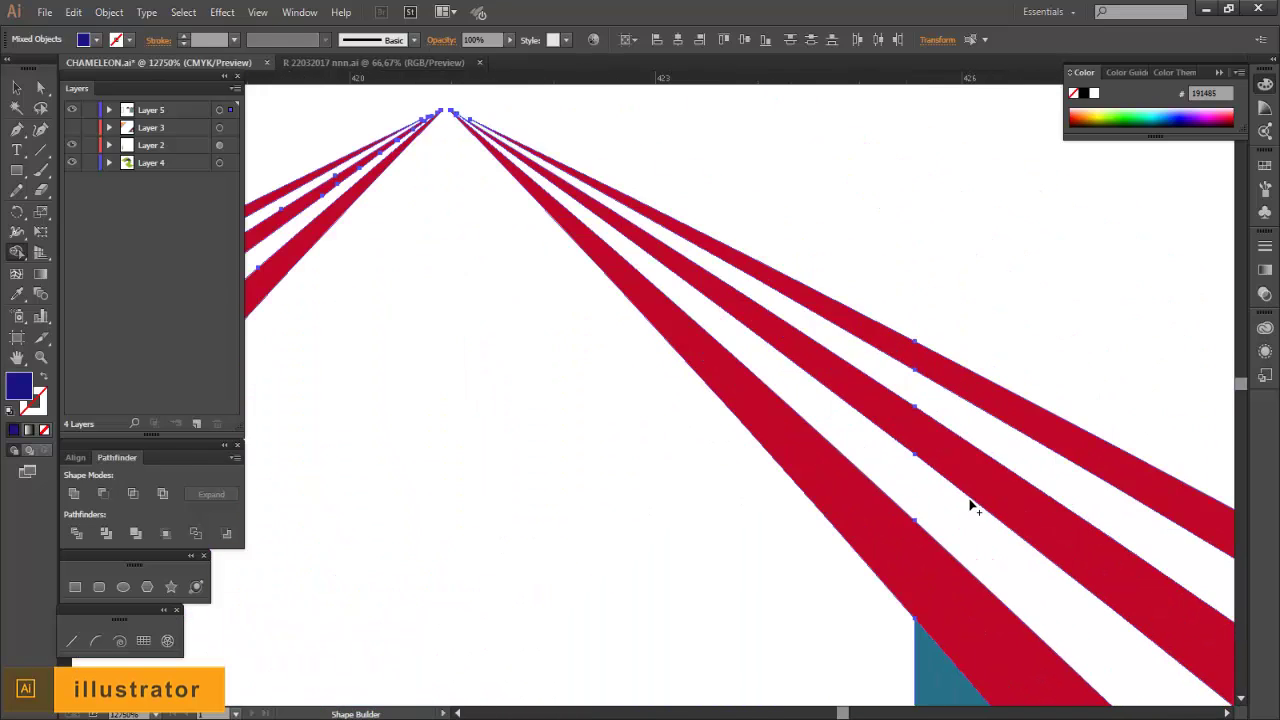
- Remove the remaining yellow, teal and green pieces between the red bands on the arch's right half
{"action": "scroll", "coordinate": [971, 503], "scroll_direction": "down", "scroll_amount": 8}
{"action": "scroll", "coordinate": [971, 505], "scroll_direction": "down", "scroll_amount": 2}
{"action": "scroll", "coordinate": [971, 508], "scroll_direction": "down", "scroll_amount": 2}
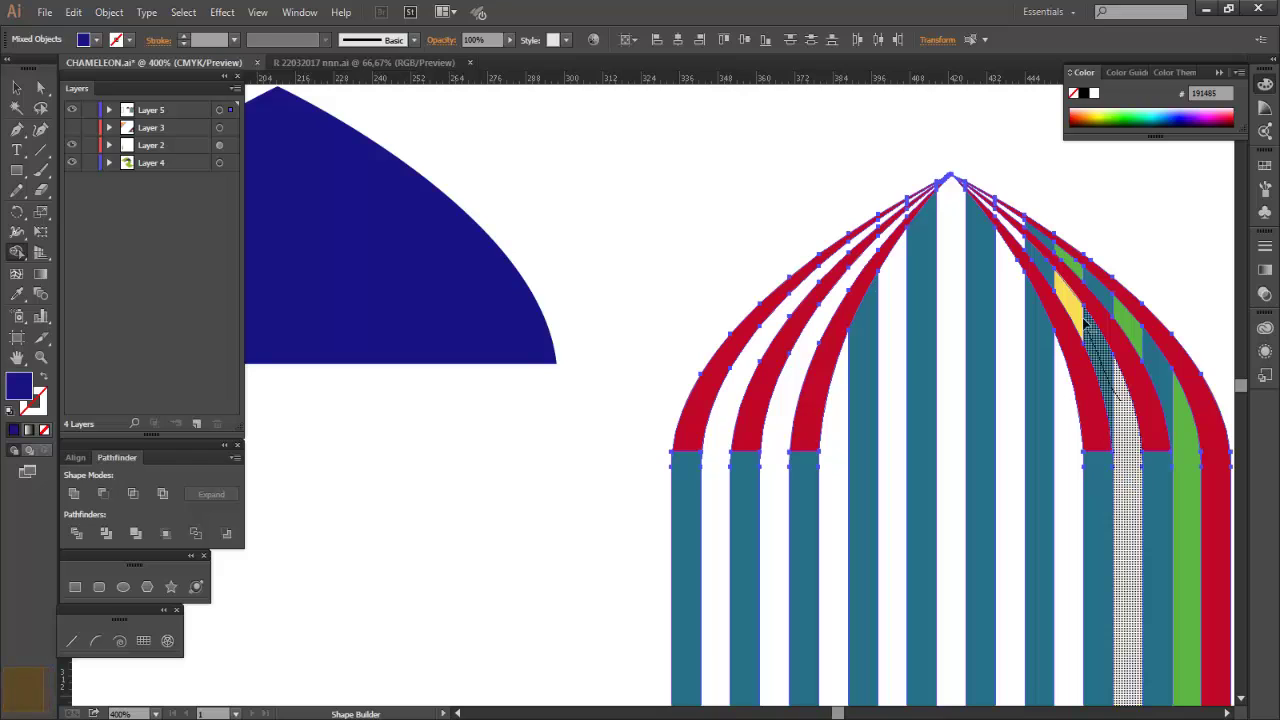
{"action": "scroll", "coordinate": [885, 469], "scroll_direction": "right", "scroll_amount": 3}
{"action": "scroll", "coordinate": [830, 350], "scroll_direction": "up", "scroll_amount": 2}
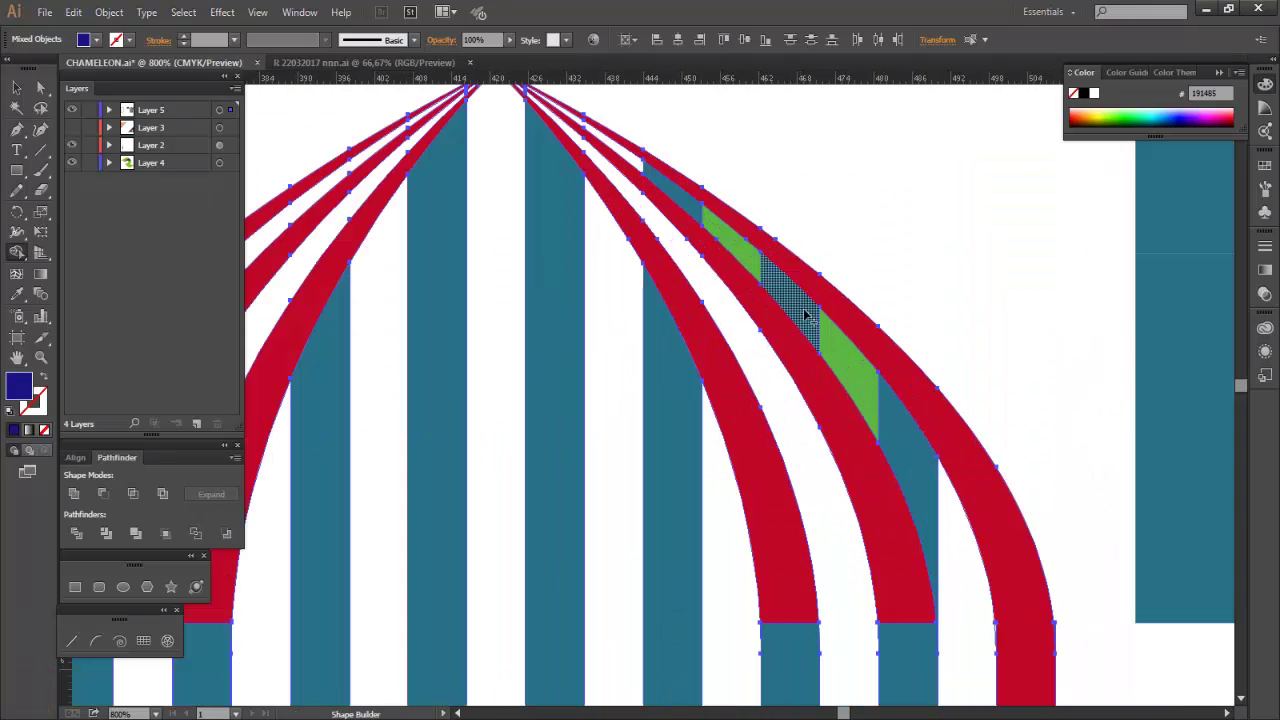
{"action": "scroll", "coordinate": [1051, 508], "scroll_direction": "down", "scroll_amount": 4}
{"action": "scroll", "coordinate": [1051, 508], "scroll_direction": "down", "scroll_amount": 6}
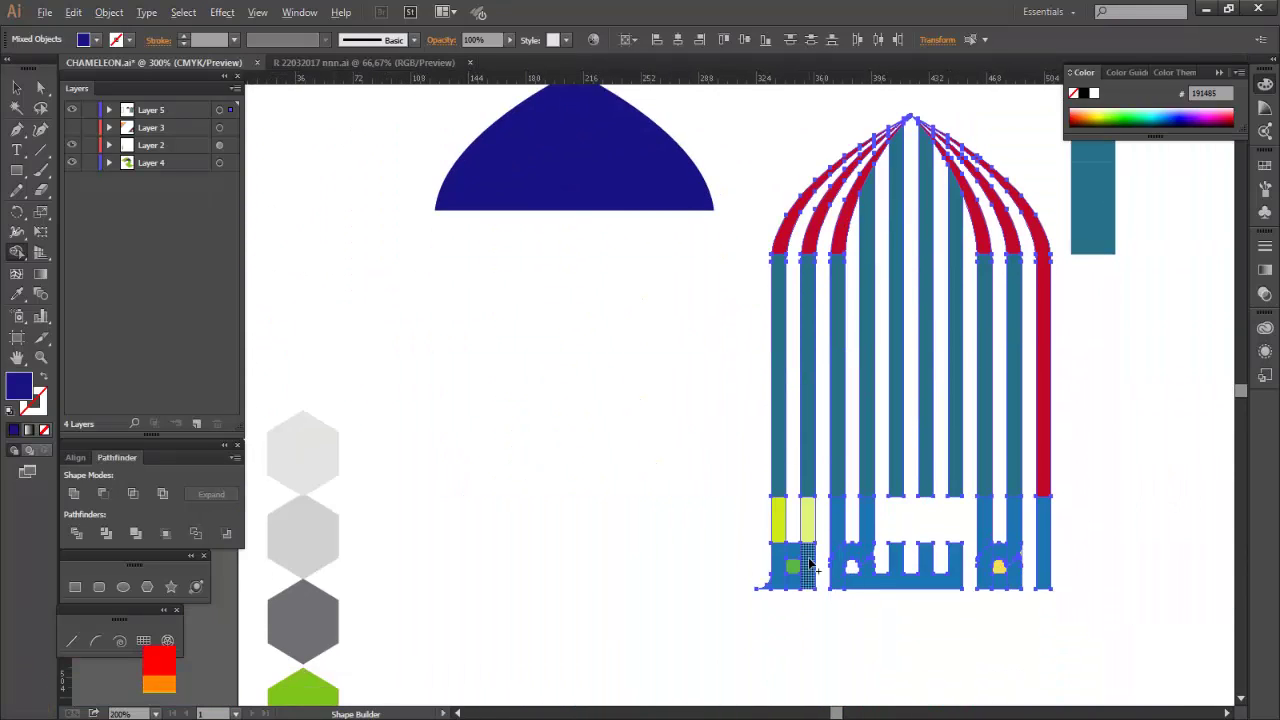
- Remove the lime blocks above the square letter, its green centre, and the yellow fill and slivers in the curved letters
{"action": "scroll", "coordinate": [806, 561], "scroll_direction": "up", "scroll_amount": 2}
{"action": "left_click_drag", "start_coordinate": [706, 498], "coordinate": [824, 503]}
{"action": "left_click", "coordinate": [778, 573], "text": "alt"}
{"action": "scroll", "coordinate": [824, 615], "scroll_direction": "down", "scroll_amount": 3}
{"action": "scroll", "coordinate": [1011, 519], "scroll_direction": "up", "scroll_amount": 3}
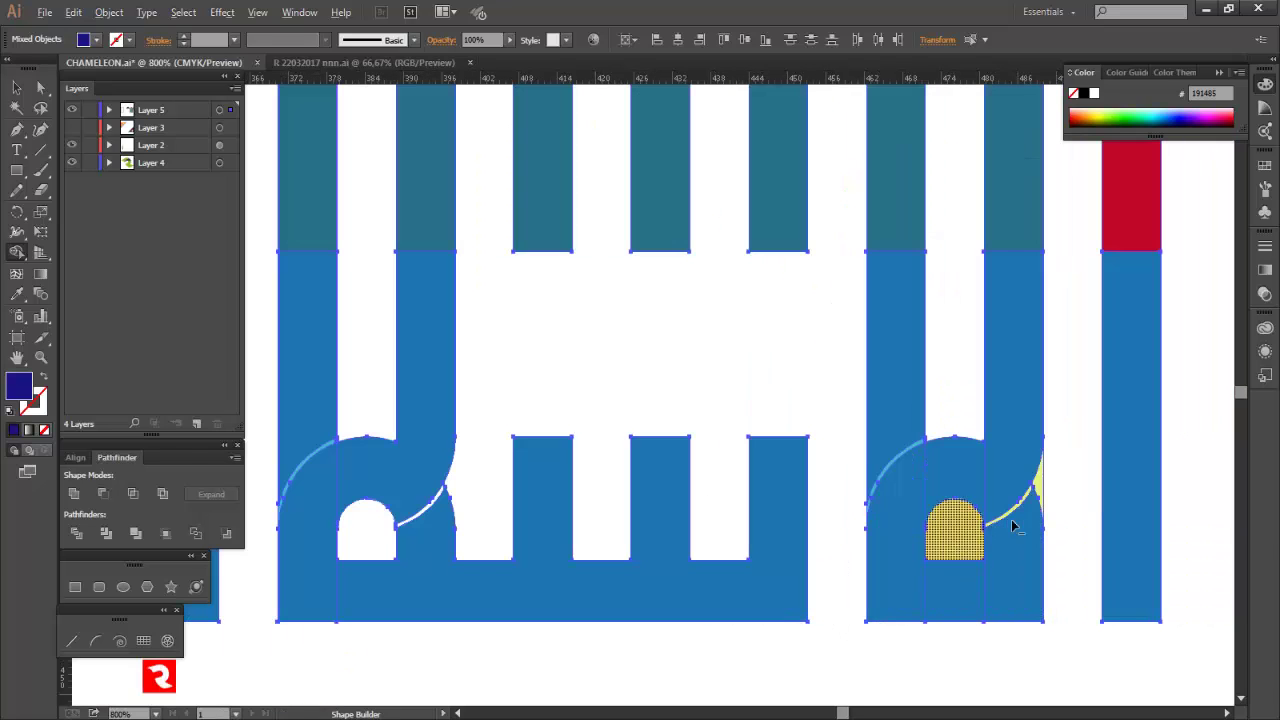
{"action": "scroll", "coordinate": [1048, 492], "scroll_direction": "down", "scroll_amount": 2}
{"action": "scroll", "coordinate": [1066, 506], "scroll_direction": "down", "scroll_amount": 2}
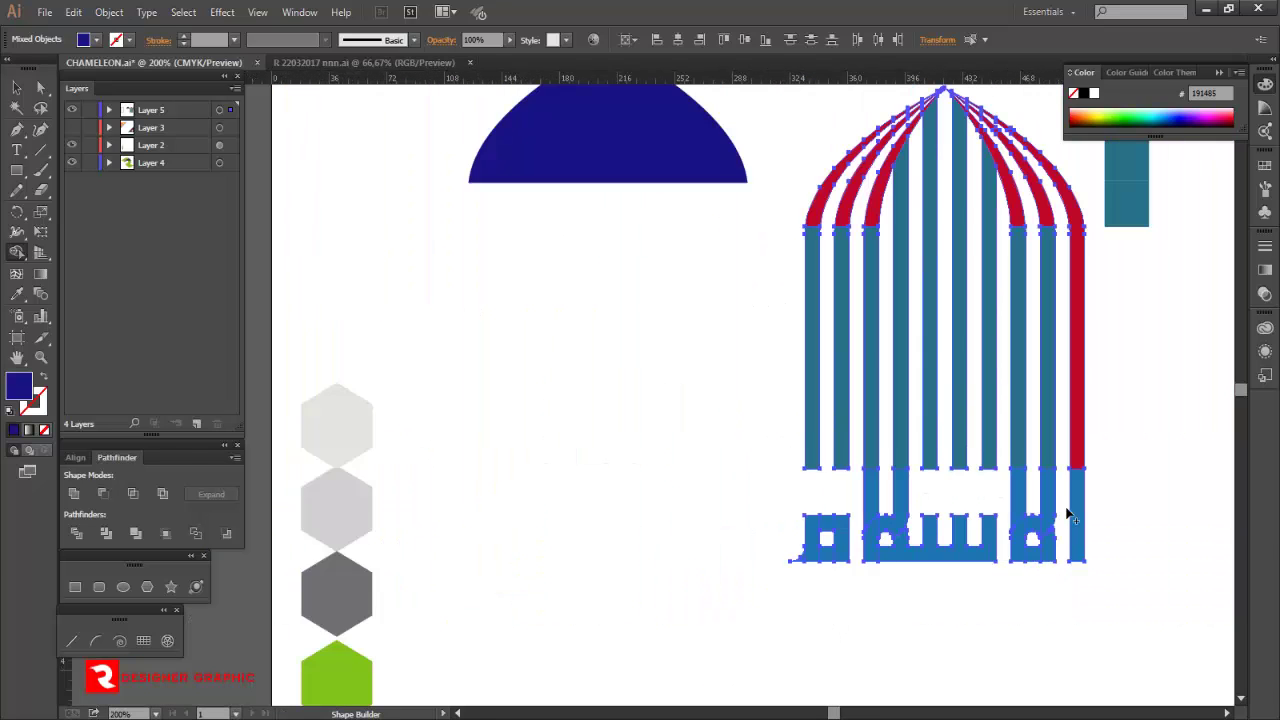
{"action": "scroll", "coordinate": [1068, 512], "scroll_direction": "up", "scroll_amount": 1}
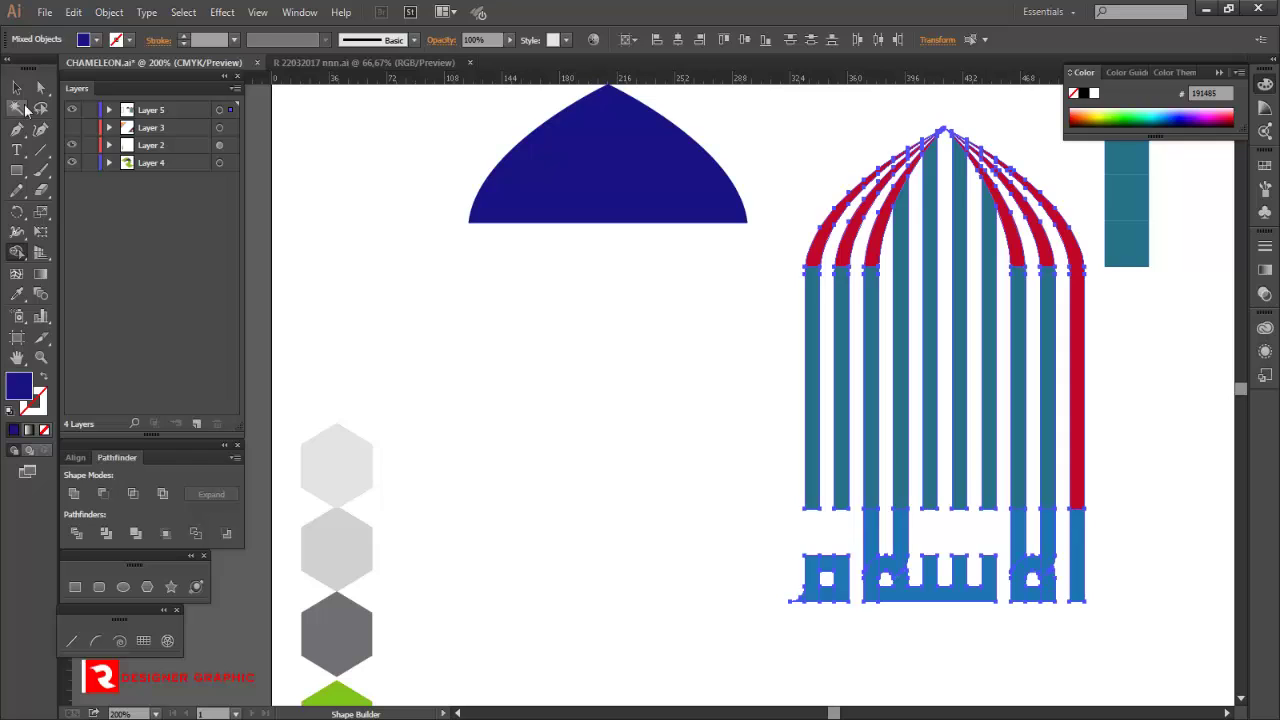
- Deselect the lettering and delete the separate teal rectangle to its right
{"action": "left_click", "coordinate": [17, 89]}
{"action": "left_click", "coordinate": [744, 570]}
{"action": "scroll", "coordinate": [746, 570], "scroll_direction": "up", "scroll_amount": 1}
{"action": "left_click_drag", "start_coordinate": [1177, 215], "coordinate": [1125, 367]}
{"action": "key", "text": "Delete"}
- Select the lettering and run the path Clean Up command to clear stray leftovers
{"action": "left_click_drag", "start_coordinate": [755, 127], "coordinate": [1074, 634]}
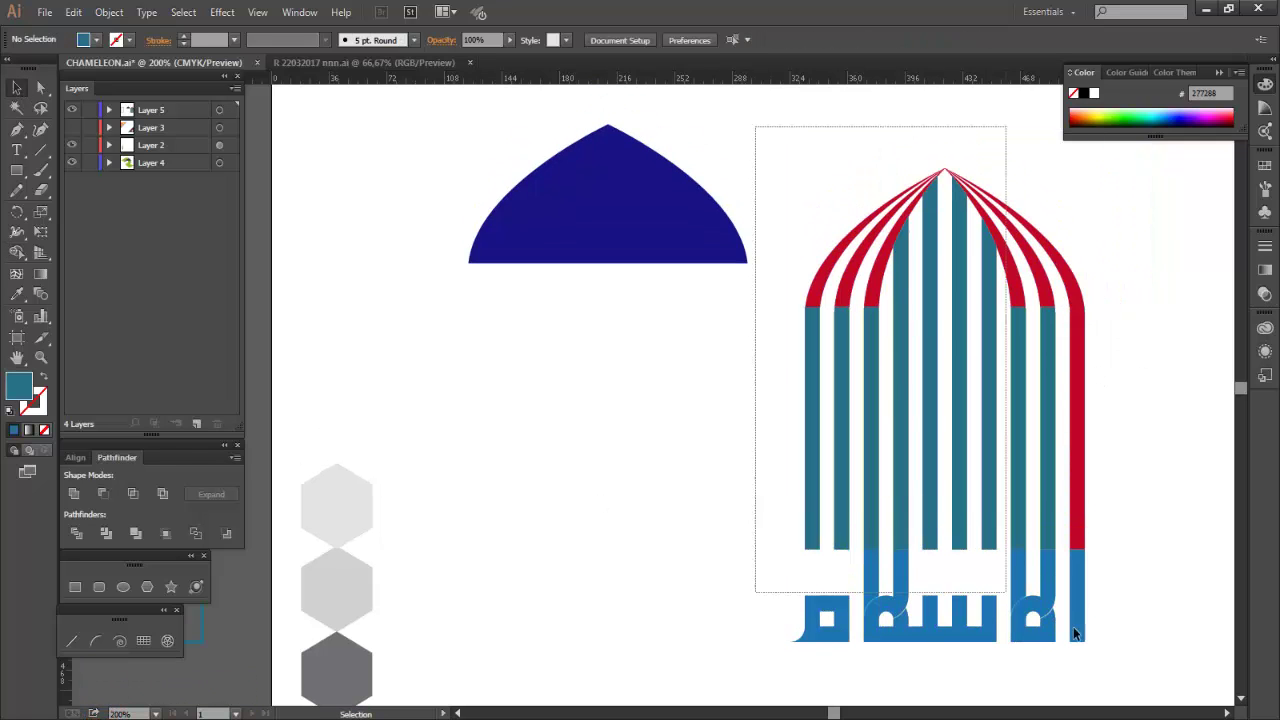
{"action": "left_click", "coordinate": [1075, 632]}
{"action": "left_click", "coordinate": [109, 12]}
{"action": "mouse_move", "coordinate": [206, 354]}
{"action": "left_click", "coordinate": [400, 543]}
{"action": "key", "text": "Return"}
{"action": "left_click", "coordinate": [700, 446]}
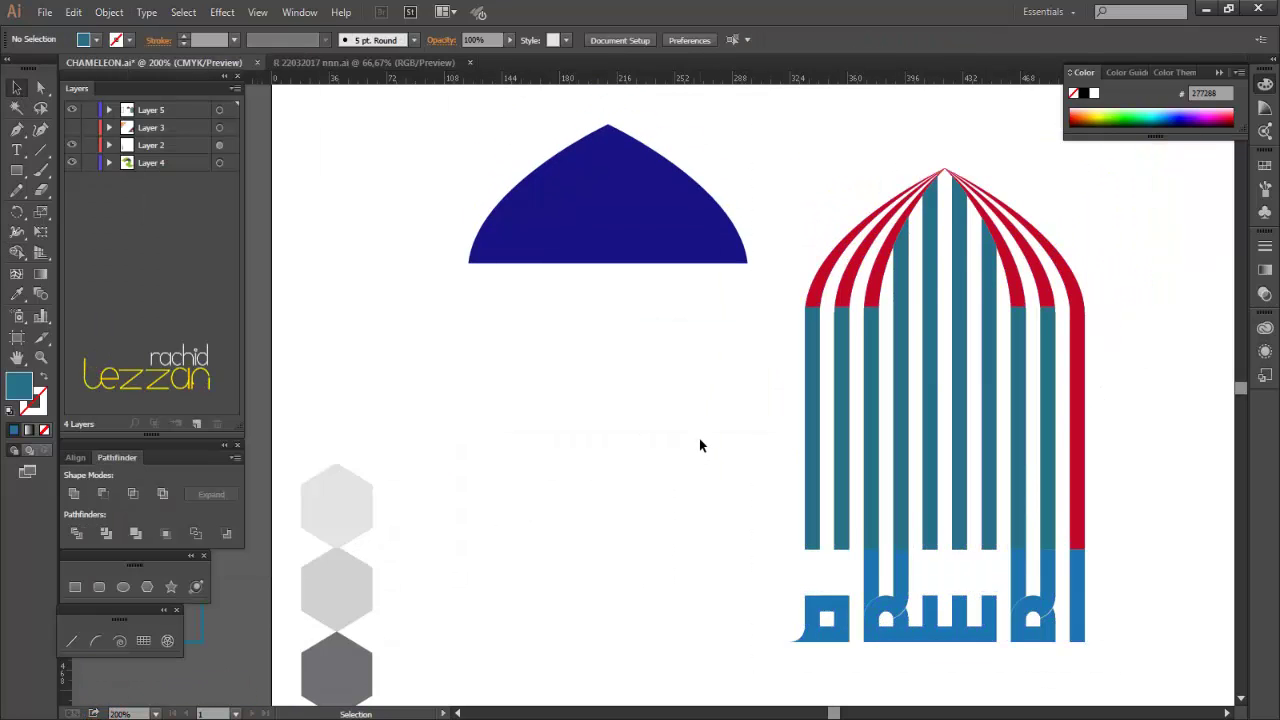
- Place the dome over the lettering's arch, fill it green (88BF00), and send it behind the red bands and stripes
{"action": "scroll", "coordinate": [699, 446], "scroll_direction": "right", "scroll_amount": 1}
{"action": "left_click_drag", "start_coordinate": [569, 246], "coordinate": [898, 236]}
{"action": "left_click", "coordinate": [1104, 120]}
{"action": "right_click", "coordinate": [907, 215]}
{"action": "mouse_move", "coordinate": [945, 454]}
{"action": "left_click", "coordinate": [880, 509]}
{"action": "scroll", "coordinate": [926, 188], "scroll_direction": "up", "scroll_amount": 1}
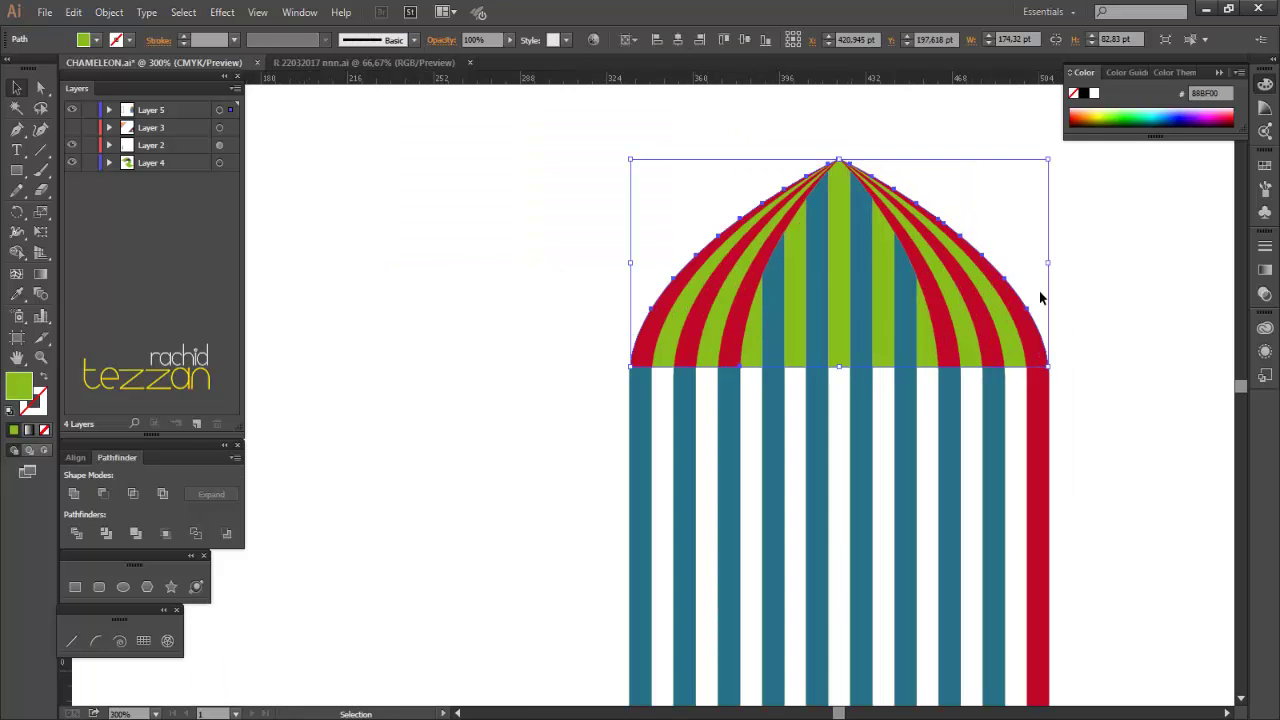
- Narrow the green dome symmetrically to about 82.8 pt wide and bring it in front of the stripes
{"action": "left_click_drag", "start_coordinate": [1048, 263], "coordinate": [939, 277]}
{"action": "right_click", "coordinate": [872, 246]}
{"action": "mouse_move", "coordinate": [977, 491]}
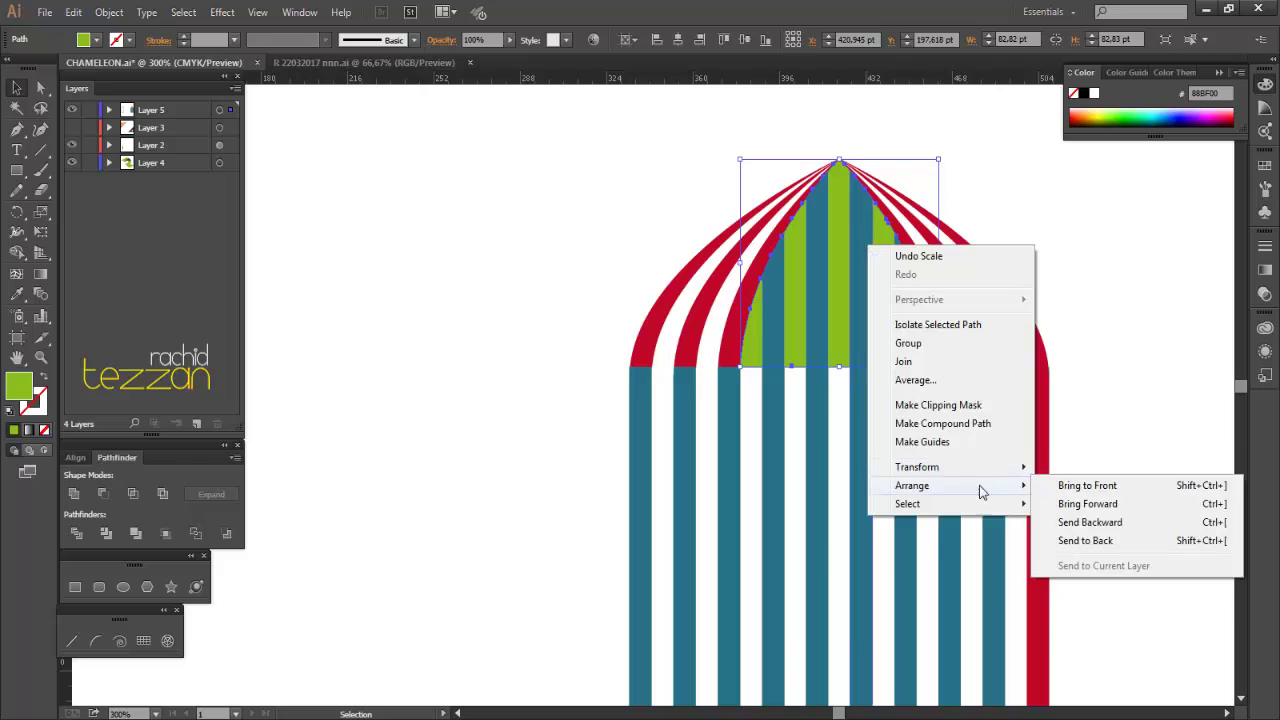
{"action": "left_click", "coordinate": [1151, 427]}
{"action": "left_click", "coordinate": [1151, 427]}
- Select the arch artwork and use Shape Builder to remove the teal stripe tips between the dome and the inner red bands
{"action": "scroll", "coordinate": [1151, 420], "scroll_direction": "down", "scroll_amount": 2}
{"action": "scroll", "coordinate": [1014, 384], "scroll_direction": "up", "scroll_amount": 3}
{"action": "left_click", "coordinate": [1018, 372]}
{"action": "left_click_drag", "start_coordinate": [1092, 274], "coordinate": [1063, 280]}
{"action": "left_click", "coordinate": [736, 221]}
{"action": "left_click_drag", "start_coordinate": [680, 194], "coordinate": [1080, 391]}
{"action": "key", "text": "shift+m"}
{"action": "key", "text": "ctrl+plus"}
{"action": "key", "text": "ctrl+plus"}
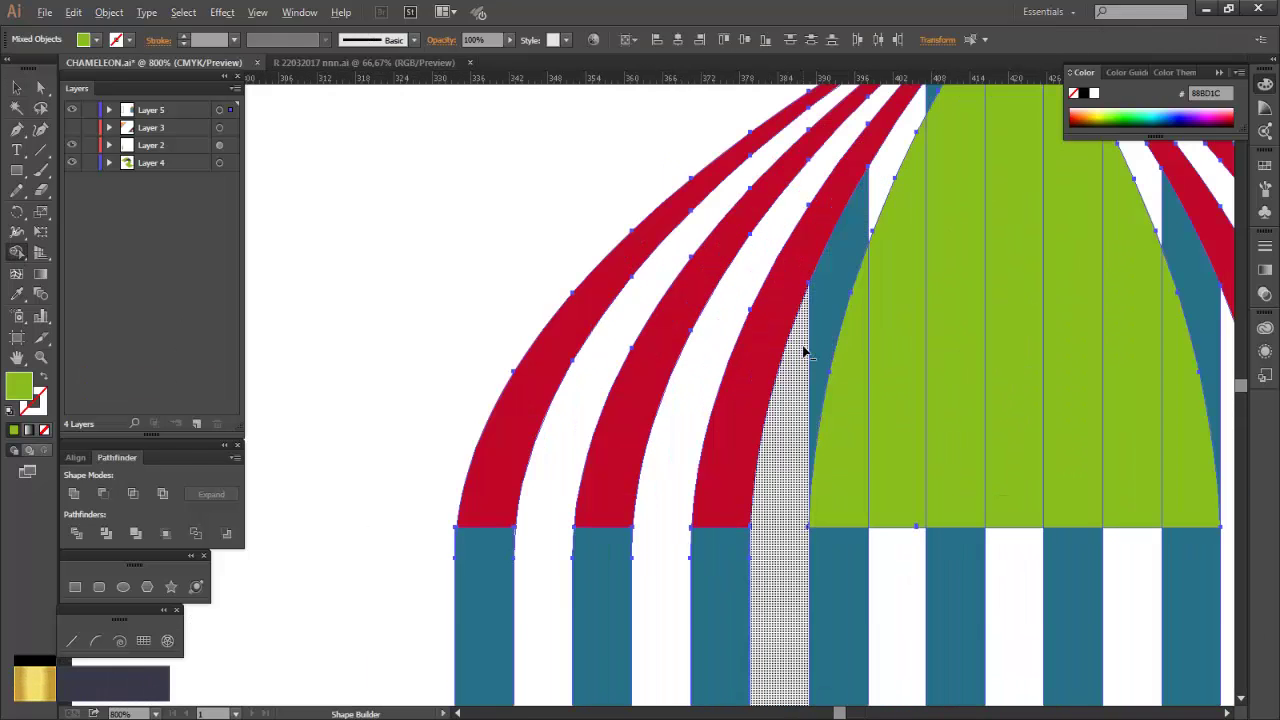
{"action": "left_click_drag", "start_coordinate": [925, 195], "coordinate": [942, 172]}
{"action": "left_click", "coordinate": [852, 335], "text": "alt"}
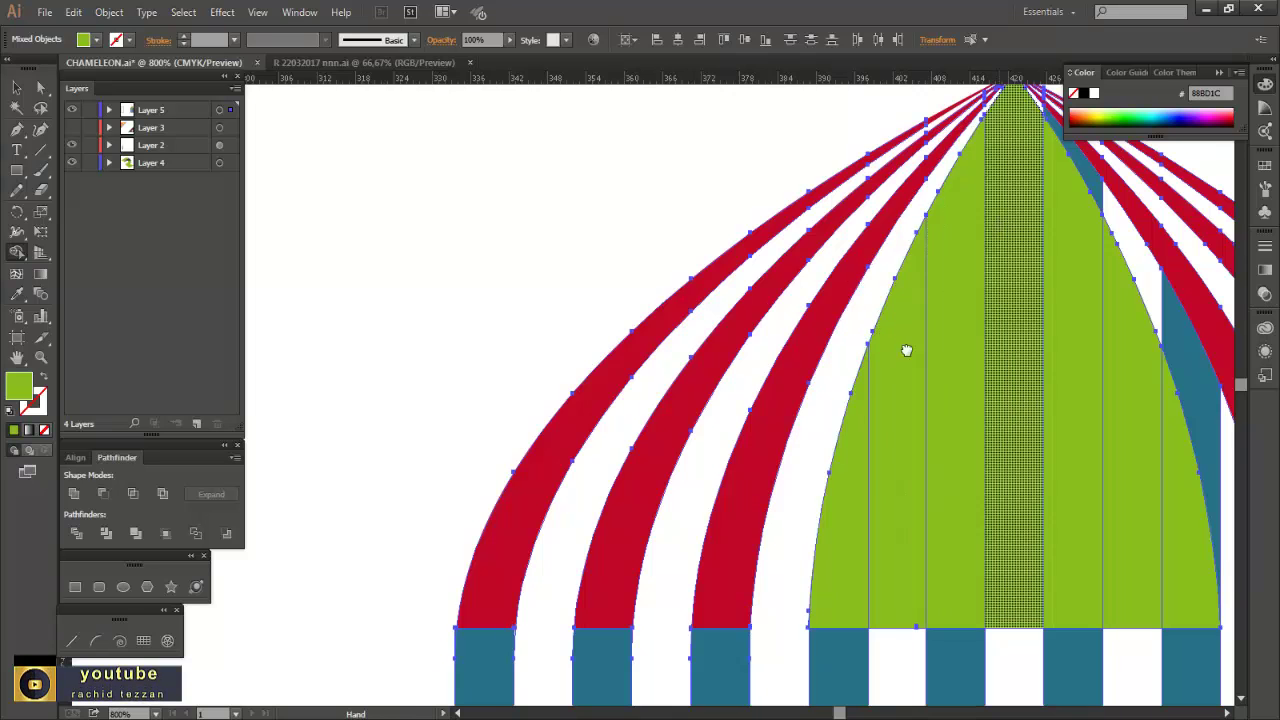
{"action": "left_click_drag", "start_coordinate": [906, 349], "coordinate": [691, 540]}
{"action": "left_click_drag", "start_coordinate": [917, 420], "coordinate": [874, 364]}
{"action": "scroll", "coordinate": [958, 535], "scroll_direction": "down", "scroll_amount": 2}
{"action": "left_click_drag", "start_coordinate": [961, 541], "coordinate": [1018, 583]}
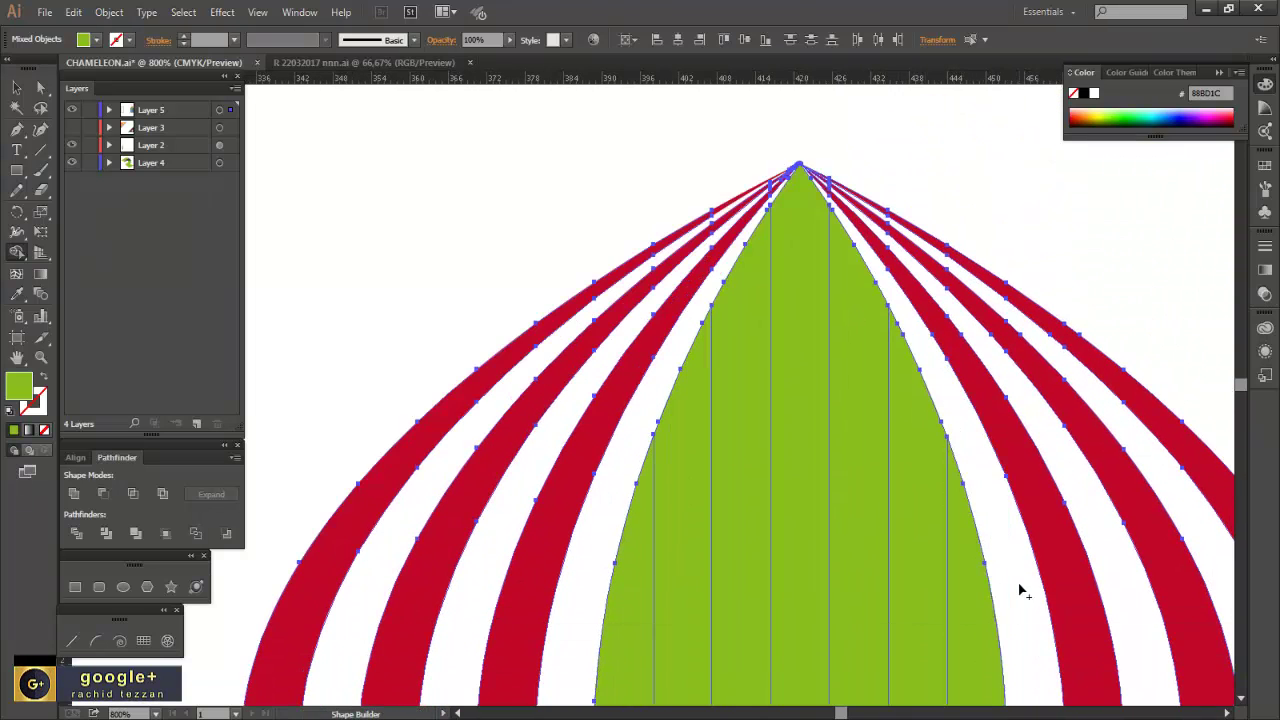
- Merge the vertical segments of the green dome into one shape with Shape Builder and deselect the artwork
{"action": "scroll", "coordinate": [900, 430], "scroll_direction": "down", "scroll_amount": 2}
{"action": "scroll", "coordinate": [867, 405], "scroll_direction": "down", "scroll_amount": 3}
{"action": "left_click_drag", "start_coordinate": [944, 413], "coordinate": [694, 422]}
{"action": "key", "text": "v"}
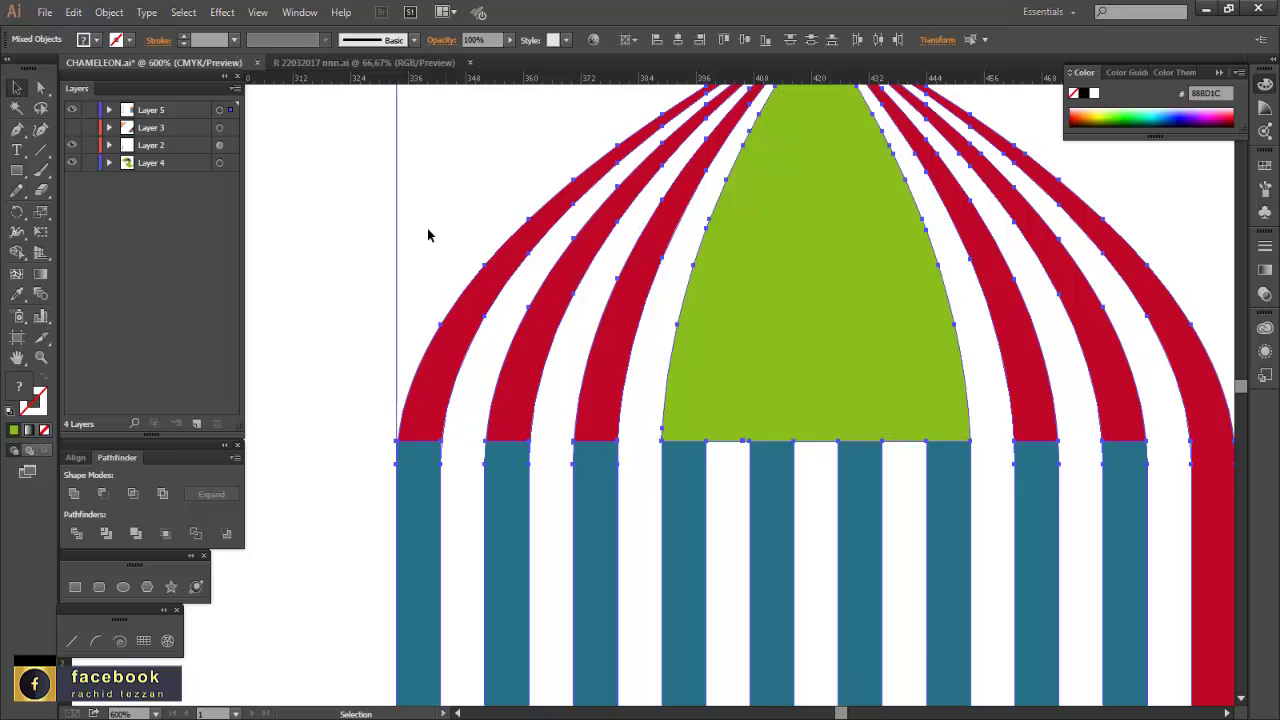
{"action": "left_click", "coordinate": [429, 234]}
{"action": "scroll", "coordinate": [1024, 417], "scroll_direction": "down", "scroll_amount": 4}
{"action": "scroll", "coordinate": [1025, 419], "scroll_direction": "down", "scroll_amount": 3}
{"action": "scroll", "coordinate": [1025, 419], "scroll_direction": "down", "scroll_amount": 1}
{"action": "scroll", "coordinate": [1025, 419], "scroll_direction": "right", "scroll_amount": 1}
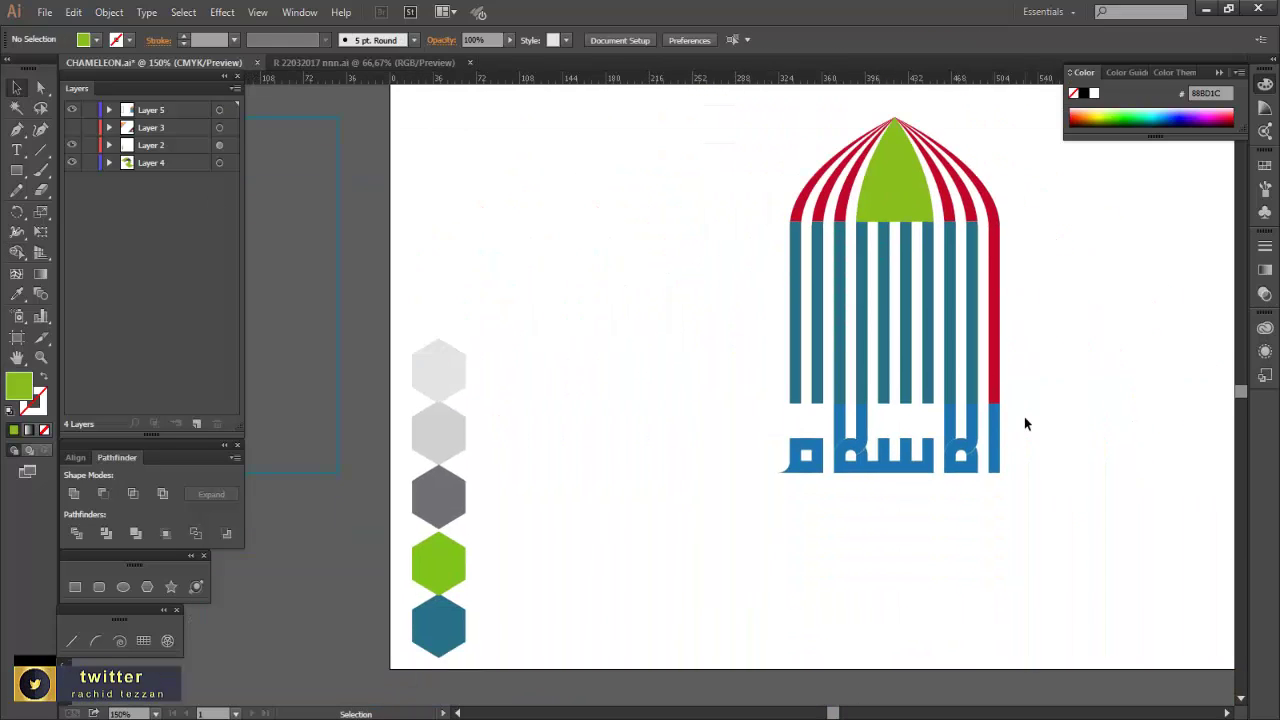
- Fully round the inner bottom corners of the two notches in the toothed middle letter
{"action": "scroll", "coordinate": [997, 432], "scroll_direction": "up", "scroll_amount": 2}
{"action": "key", "text": "a"}
{"action": "scroll", "coordinate": [775, 512], "scroll_direction": "up", "scroll_amount": 1}
{"action": "left_click_drag", "start_coordinate": [921, 494], "coordinate": [774, 521]}
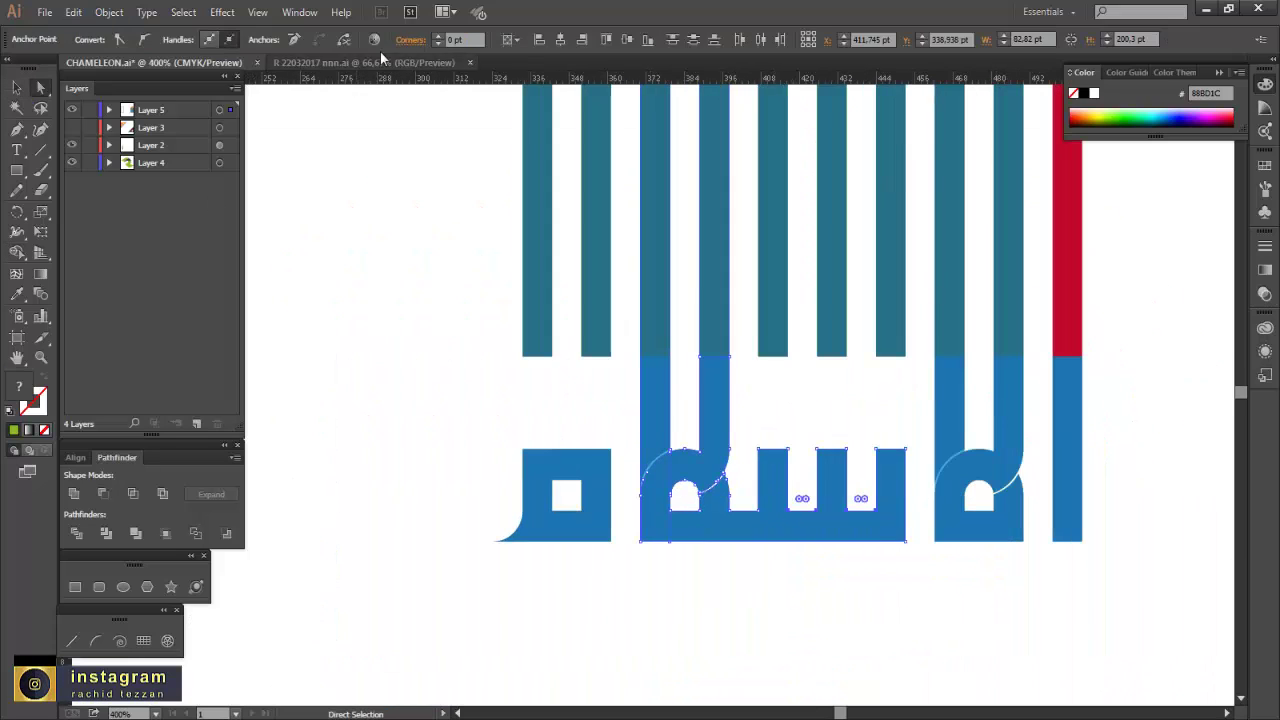
{"action": "left_click", "coordinate": [752, 411]}
- Round the square left letter's outer upper-right corner and set the matching corner of its counter to a 5 pt radius
{"action": "left_click", "coordinate": [581, 480]}
{"action": "left_click_drag", "start_coordinate": [574, 488], "coordinate": [552, 510]}
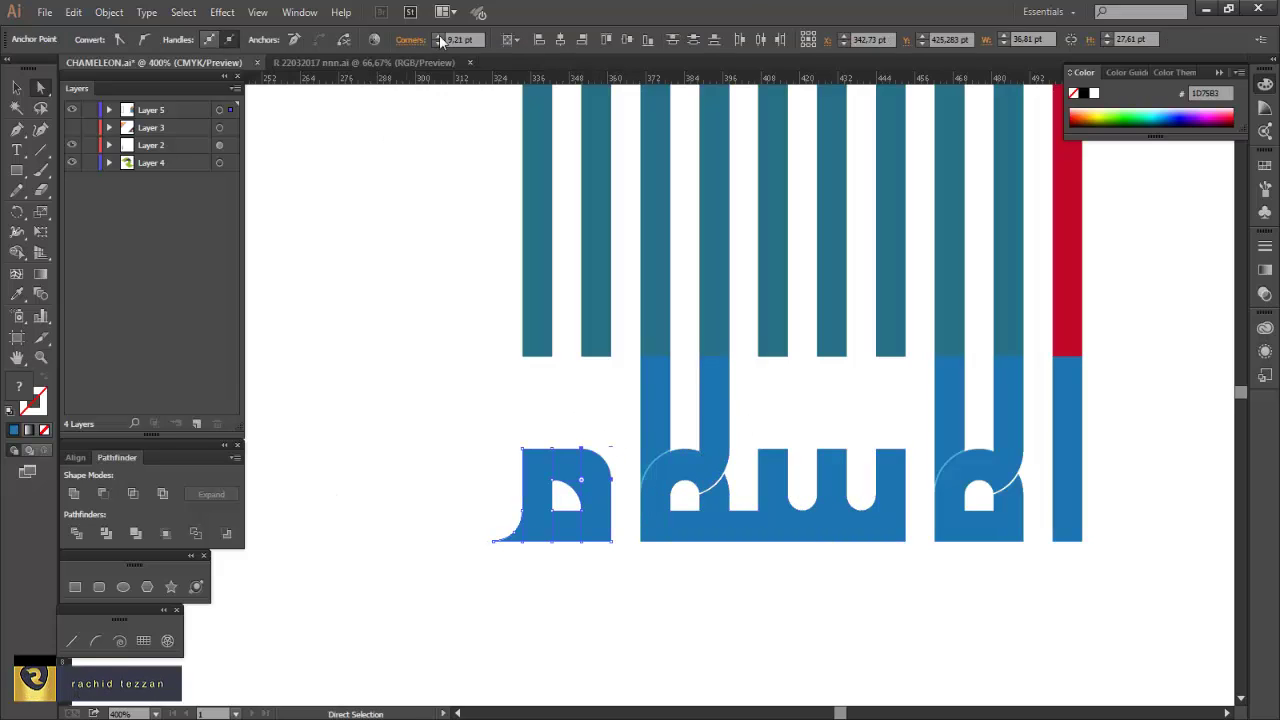
{"action": "left_click", "coordinate": [529, 385]}
{"action": "left_click", "coordinate": [578, 497]}
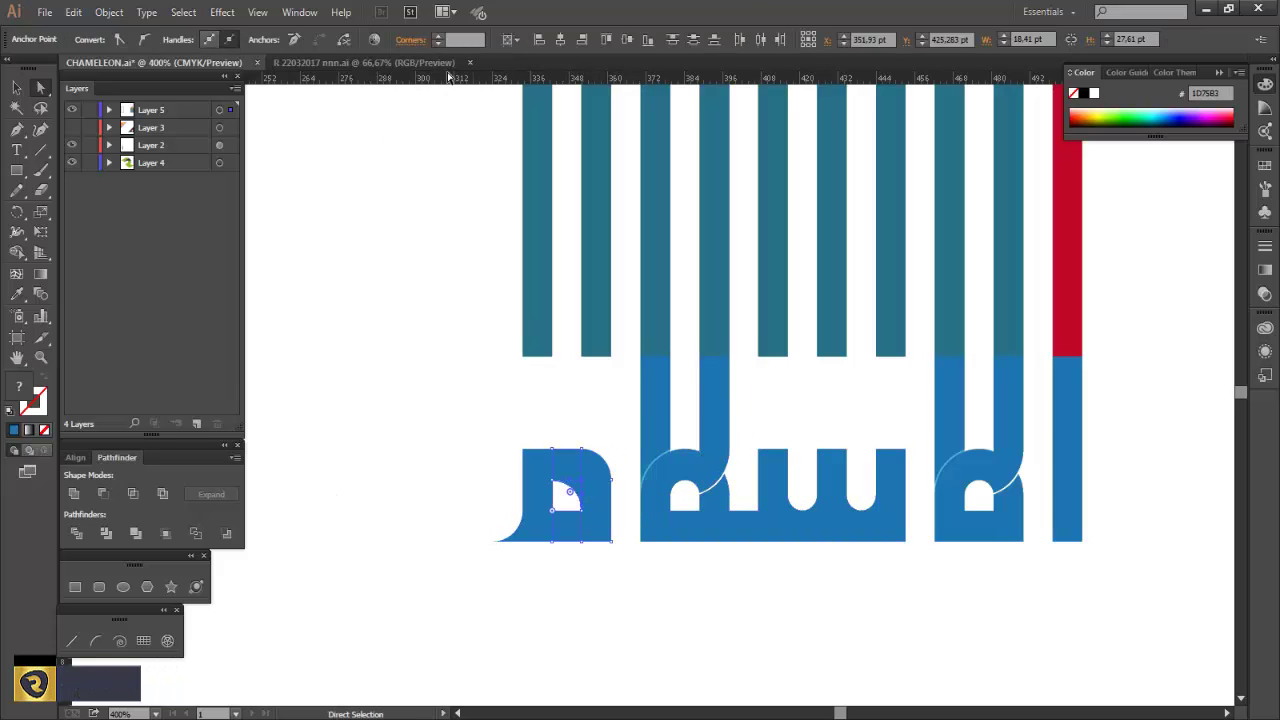
{"action": "left_click", "coordinate": [512, 300]}
{"action": "left_click", "coordinate": [581, 480]}
{"action": "left_click", "coordinate": [438, 37]}
{"action": "left_click", "coordinate": [438, 37]}
{"action": "left_click", "coordinate": [438, 37]}
{"action": "left_click", "coordinate": [438, 37]}
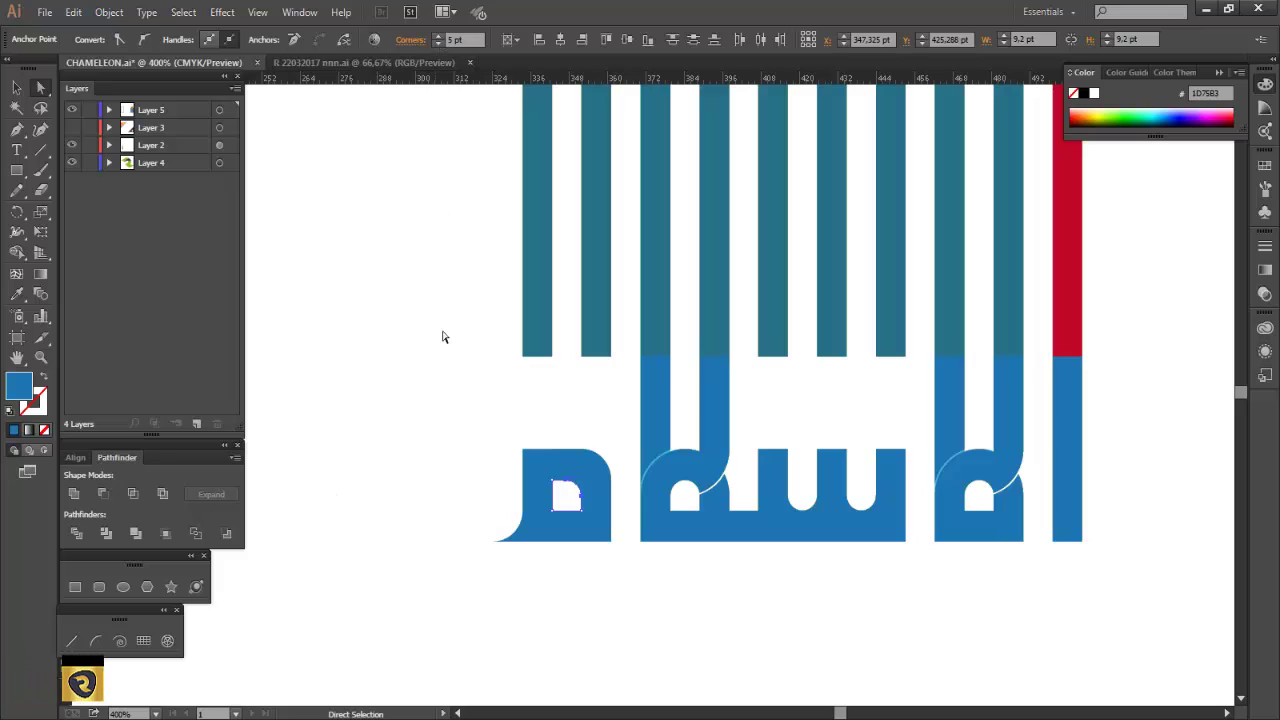
{"action": "left_click", "coordinate": [445, 337]}
- Fully round the lower ends of the five short teal stripes, the two on the left and the three in the middle
{"action": "scroll", "coordinate": [815, 572], "scroll_direction": "up", "scroll_amount": 5}
{"action": "left_click_drag", "start_coordinate": [628, 526], "coordinate": [505, 445]}
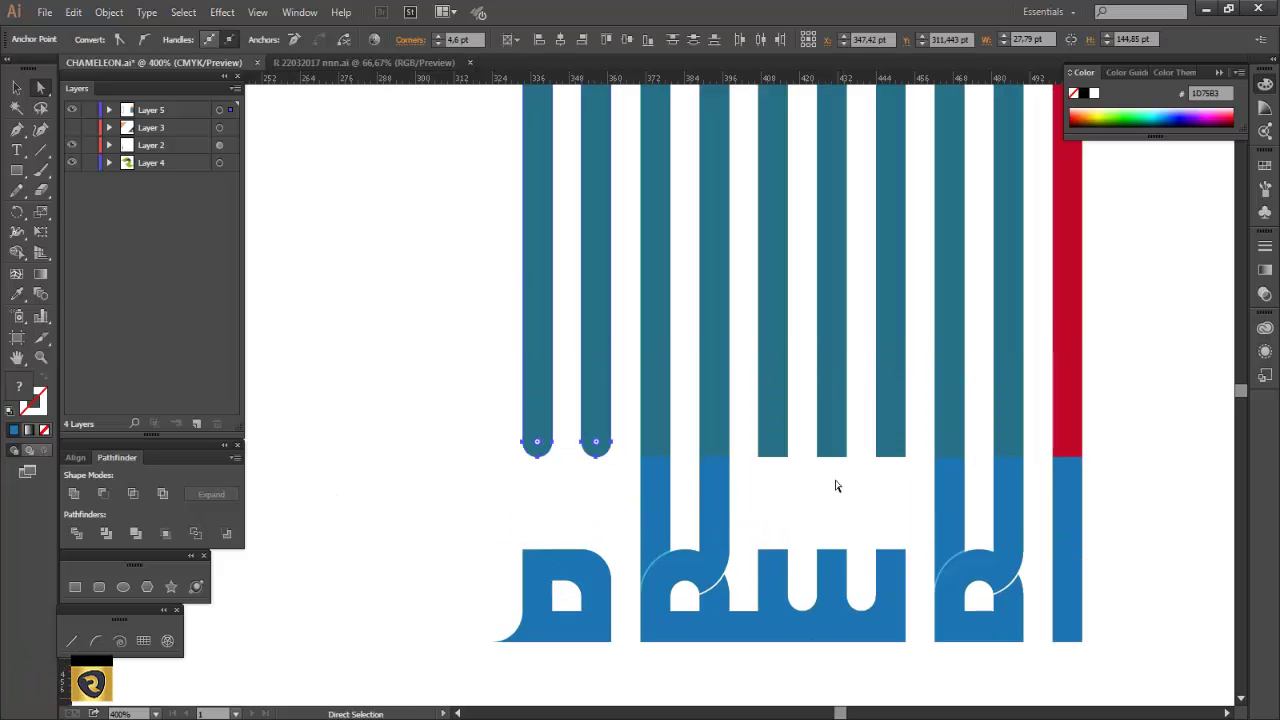
{"action": "left_click_drag", "start_coordinate": [749, 471], "coordinate": [912, 434]}
{"action": "left_click_drag", "start_coordinate": [838, 450], "coordinate": [820, 444]}
{"action": "left_click", "coordinate": [868, 488]}
{"action": "scroll", "coordinate": [1049, 470], "scroll_direction": "down", "scroll_amount": 2}
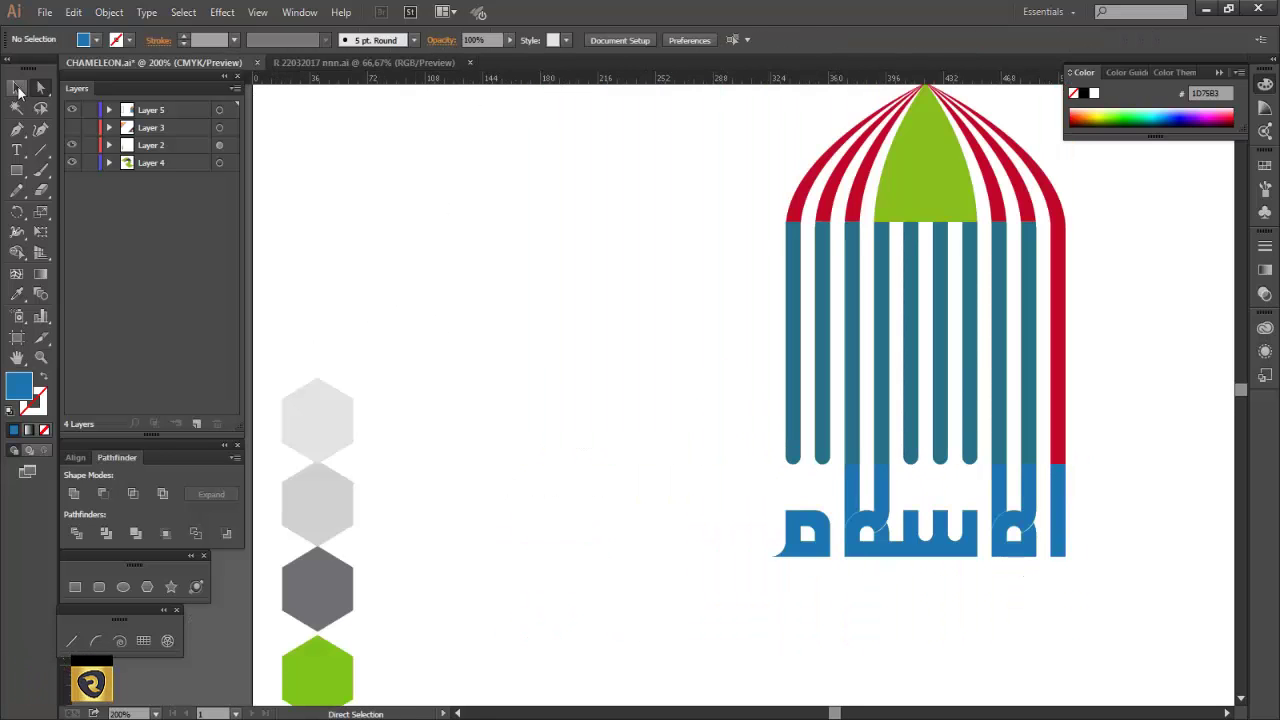
- Select all the lettering and merge the tall teal stripes and the red stripe with the blue letters beneath them using Shape Builder
{"action": "left_click_drag", "start_coordinate": [886, 573], "coordinate": [886, 575]}
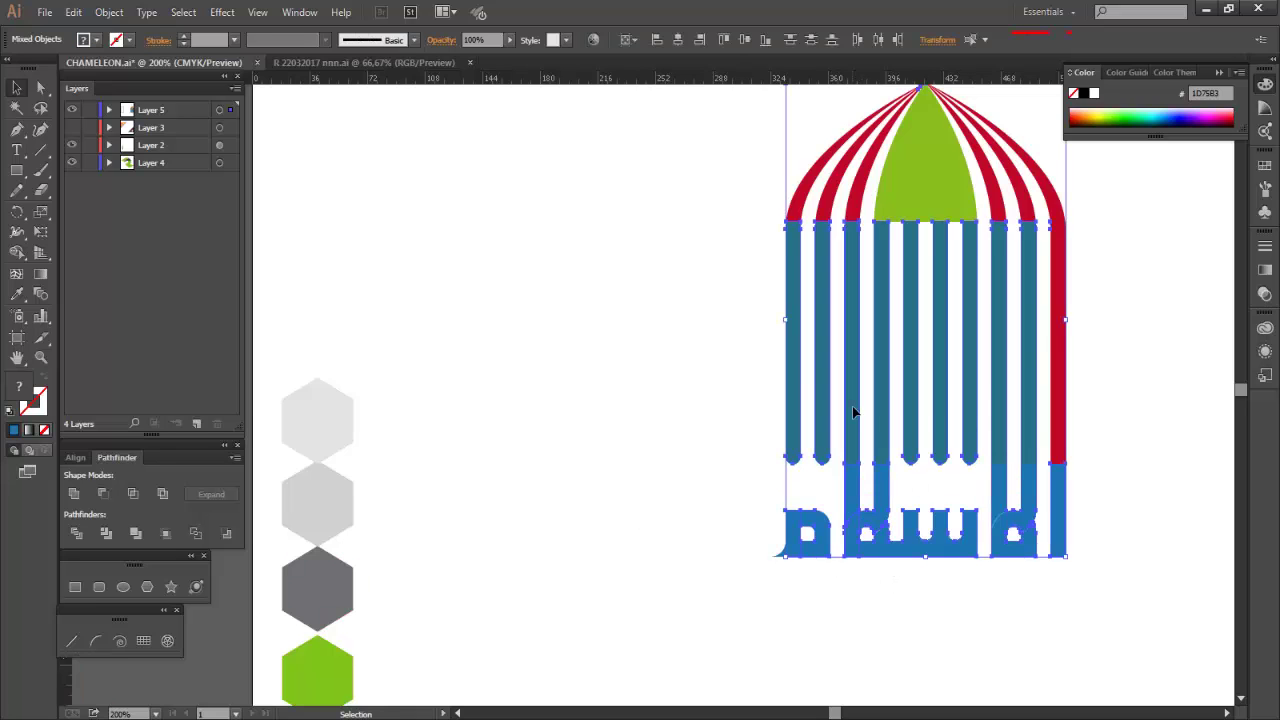
{"action": "left_click", "coordinate": [636, 492]}
{"action": "left_click_drag", "start_coordinate": [706, 150], "coordinate": [1100, 590]}
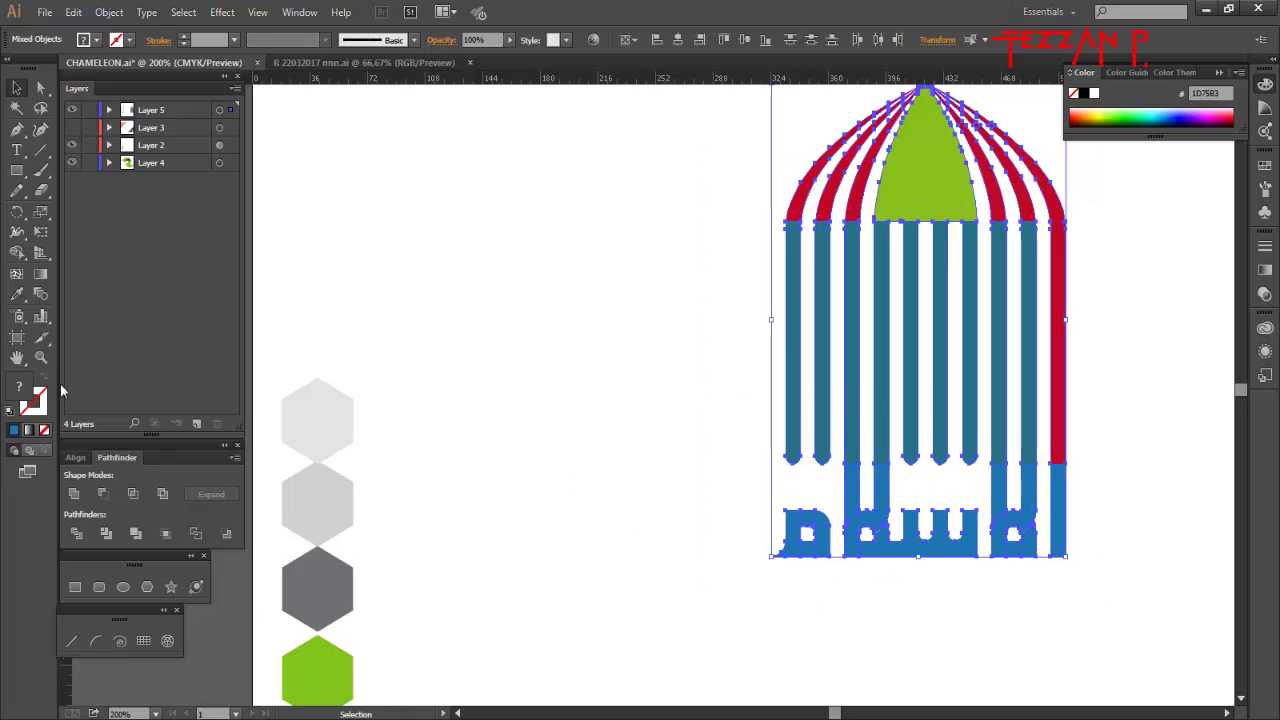
{"action": "key", "text": "shift+m"}
{"action": "left_click_drag", "start_coordinate": [851, 466], "coordinate": [852, 476]}
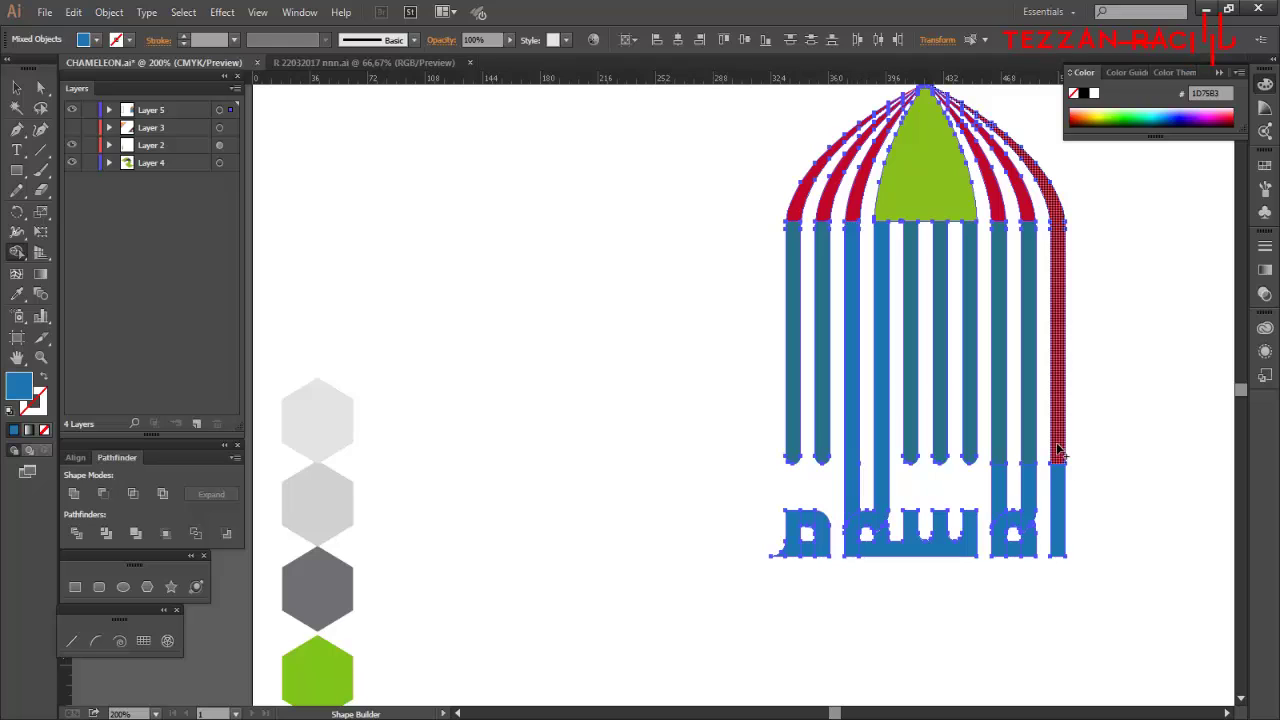
{"action": "mouse_move", "coordinate": [1060, 445]}
{"action": "left_mouse_down"}
{"action": "mouse_move", "coordinate": [1057, 478]}
{"action": "mouse_move", "coordinate": [1029, 478]}
{"action": "left_mouse_up"}
{"action": "left_click_drag", "start_coordinate": [1000, 450], "coordinate": [1002, 476]}
- Remove the pale green sliver from the curved gap of the left looped letter with Shape Builder
{"action": "scroll", "coordinate": [768, 555], "scroll_direction": "up", "scroll_amount": 4}
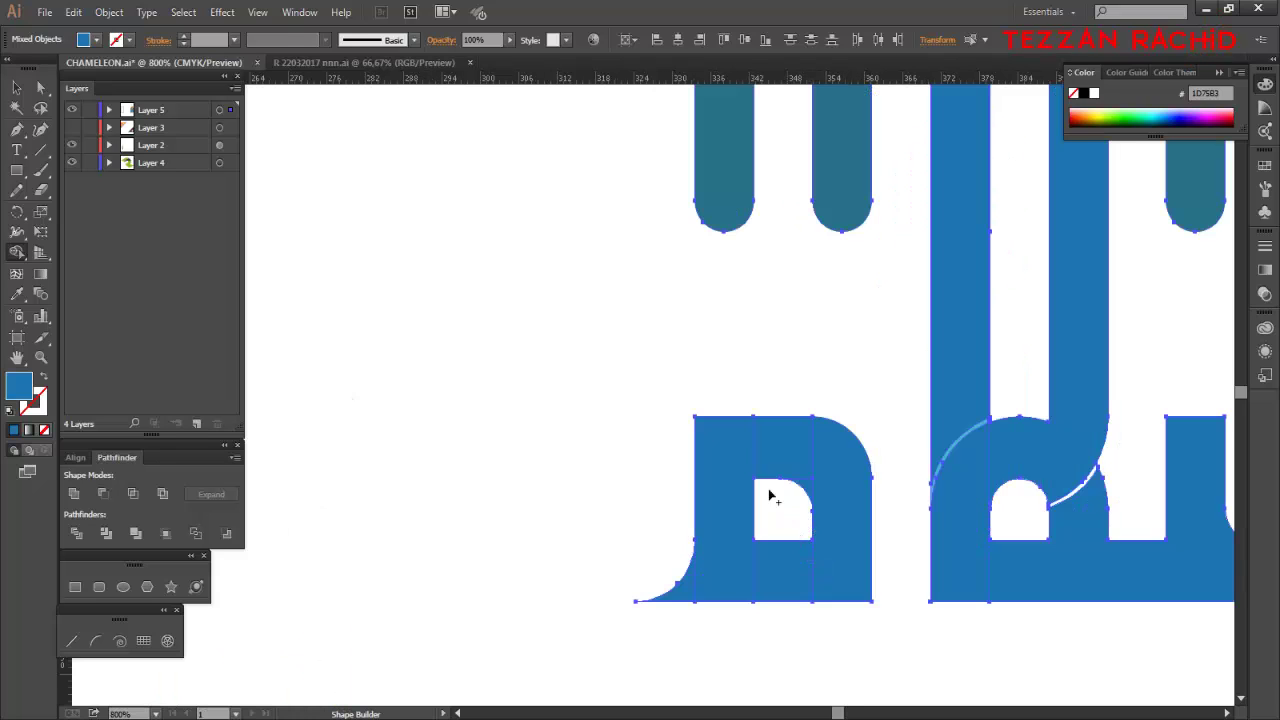
{"action": "scroll", "coordinate": [993, 307], "scroll_direction": "up", "scroll_amount": 5}
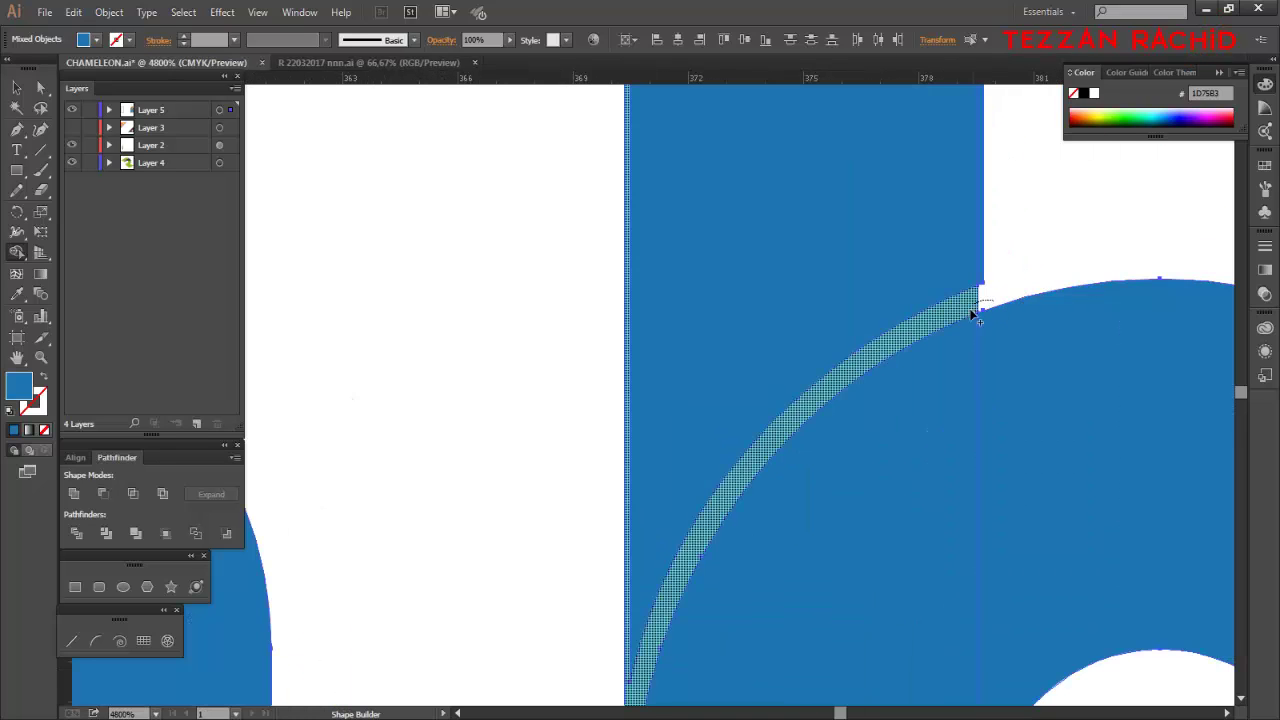
{"action": "left_click", "coordinate": [975, 305]}
{"action": "left_click", "coordinate": [974, 304], "text": "alt"}
{"action": "scroll", "coordinate": [990, 350], "scroll_direction": "down", "scroll_amount": 2}
{"action": "scroll", "coordinate": [995, 357], "scroll_direction": "down", "scroll_amount": 4}
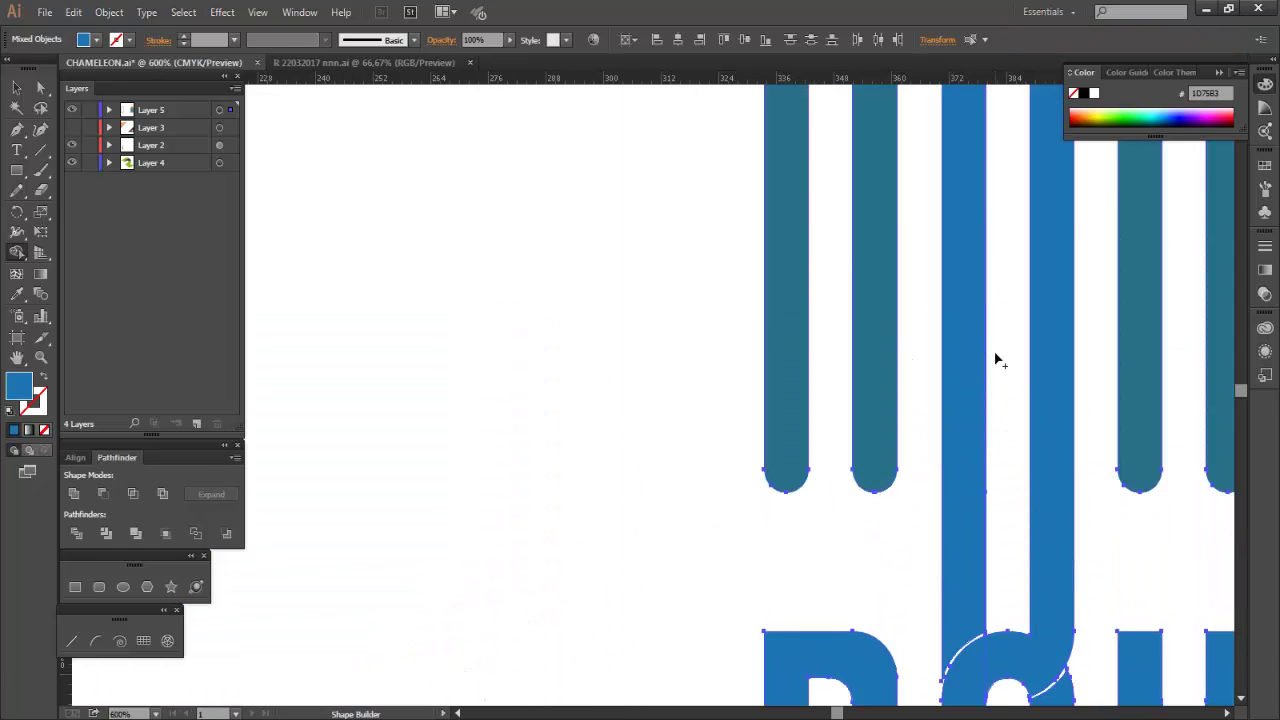
- Trim the thin excess strip along the right edge of the left looped letter's first tall stripe, and deselect the lettering
{"action": "scroll", "coordinate": [996, 360], "scroll_direction": "up", "scroll_amount": 5}
{"action": "scroll", "coordinate": [996, 362], "scroll_direction": "down", "scroll_amount": 6}
{"action": "scroll", "coordinate": [994, 512], "scroll_direction": "up", "scroll_amount": 6}
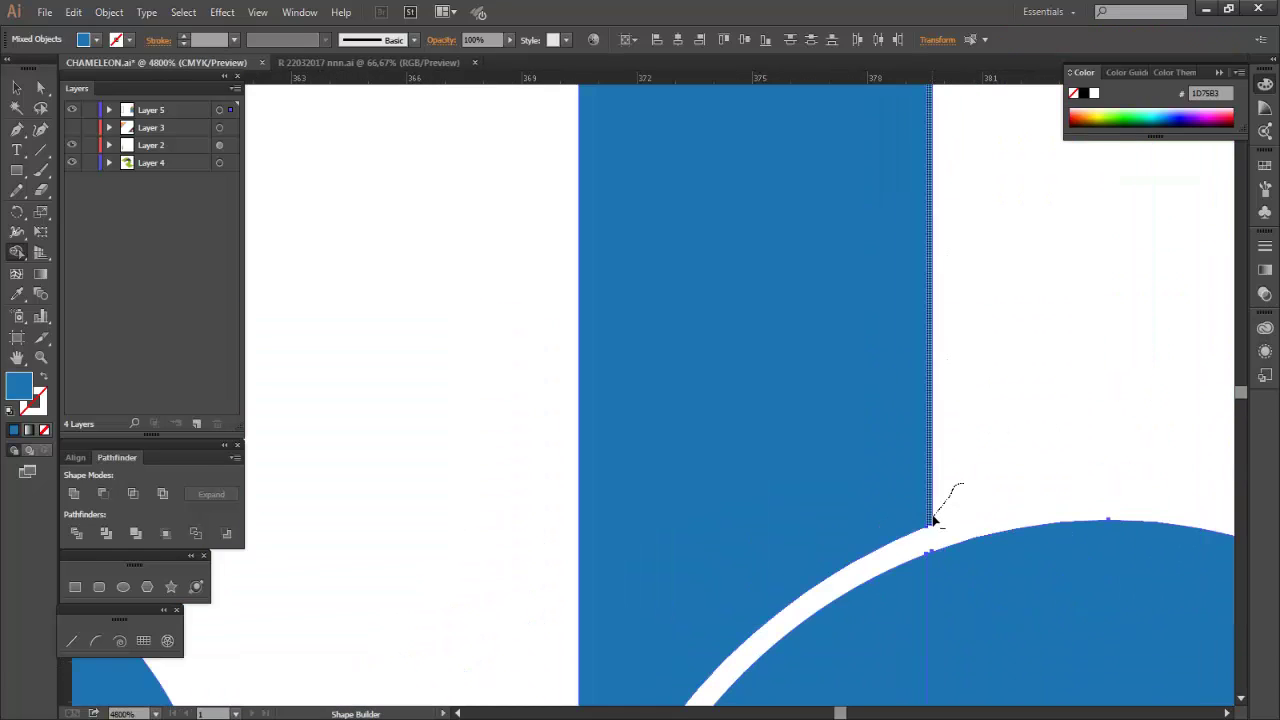
{"action": "left_click_drag", "start_coordinate": [933, 524], "coordinate": [932, 525]}
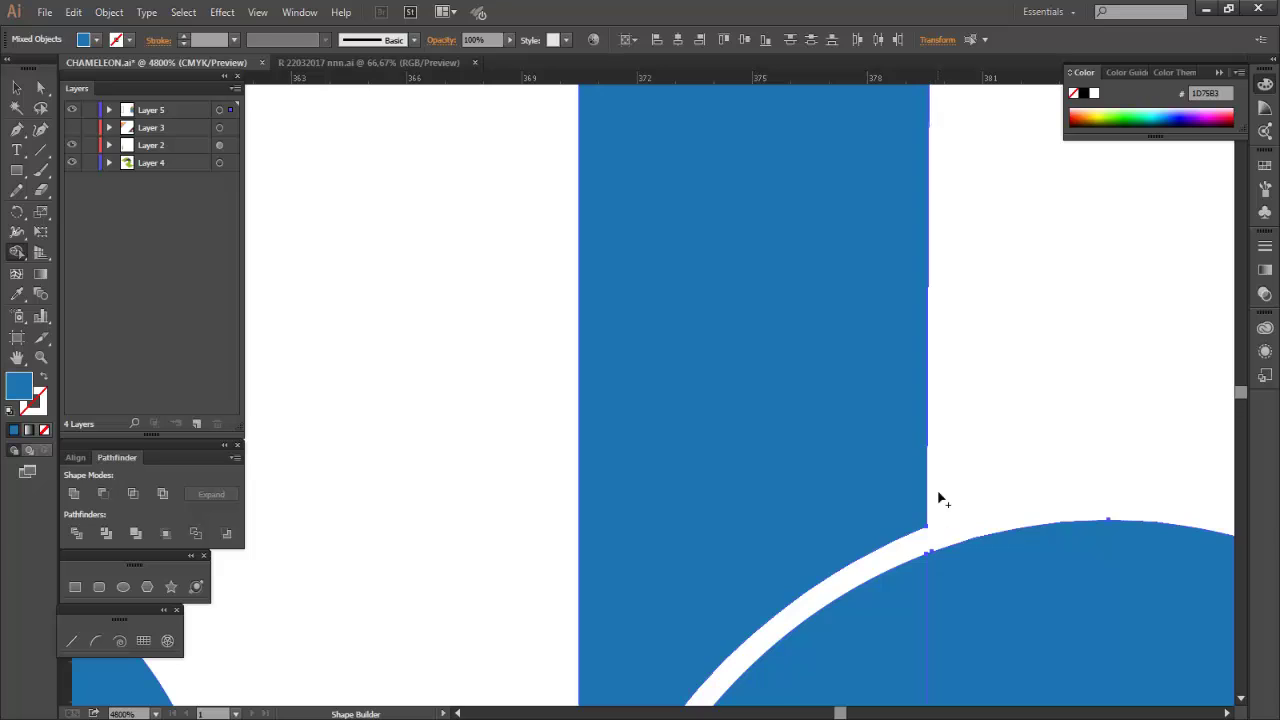
{"action": "scroll", "coordinate": [957, 390], "scroll_direction": "up", "scroll_amount": 4}
{"action": "scroll", "coordinate": [958, 386], "scroll_direction": "down", "scroll_amount": 5}
{"action": "left_click", "coordinate": [17, 90]}
{"action": "left_click", "coordinate": [390, 368]}
- Delete the stacked coloured slivers from the curved gap of the right looped letter
{"action": "scroll", "coordinate": [390, 370], "scroll_direction": "down", "scroll_amount": 4}
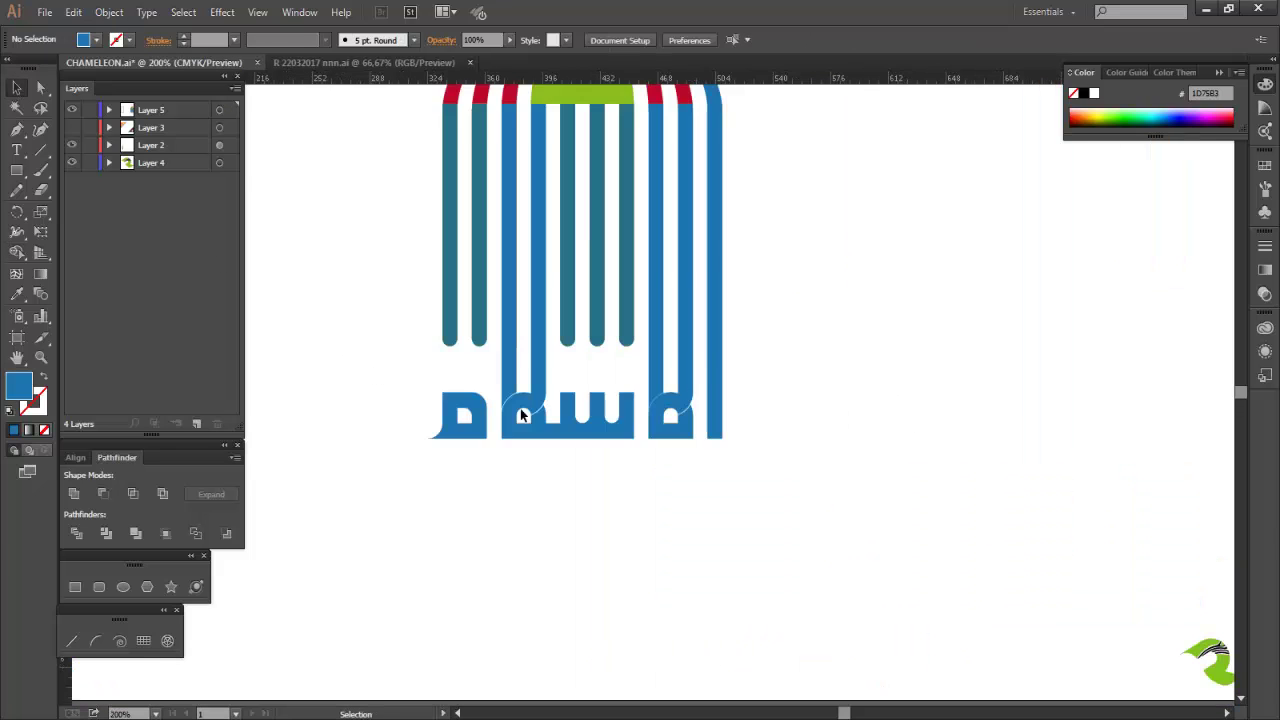
{"action": "scroll", "coordinate": [522, 405], "scroll_direction": "up", "scroll_amount": 10}
{"action": "left_click", "coordinate": [601, 316]}
{"action": "key", "text": "Delete"}
{"action": "left_click", "coordinate": [674, 285]}
{"action": "key", "text": "Delete"}
{"action": "left_click", "coordinate": [674, 287]}
{"action": "key", "text": "Delete"}
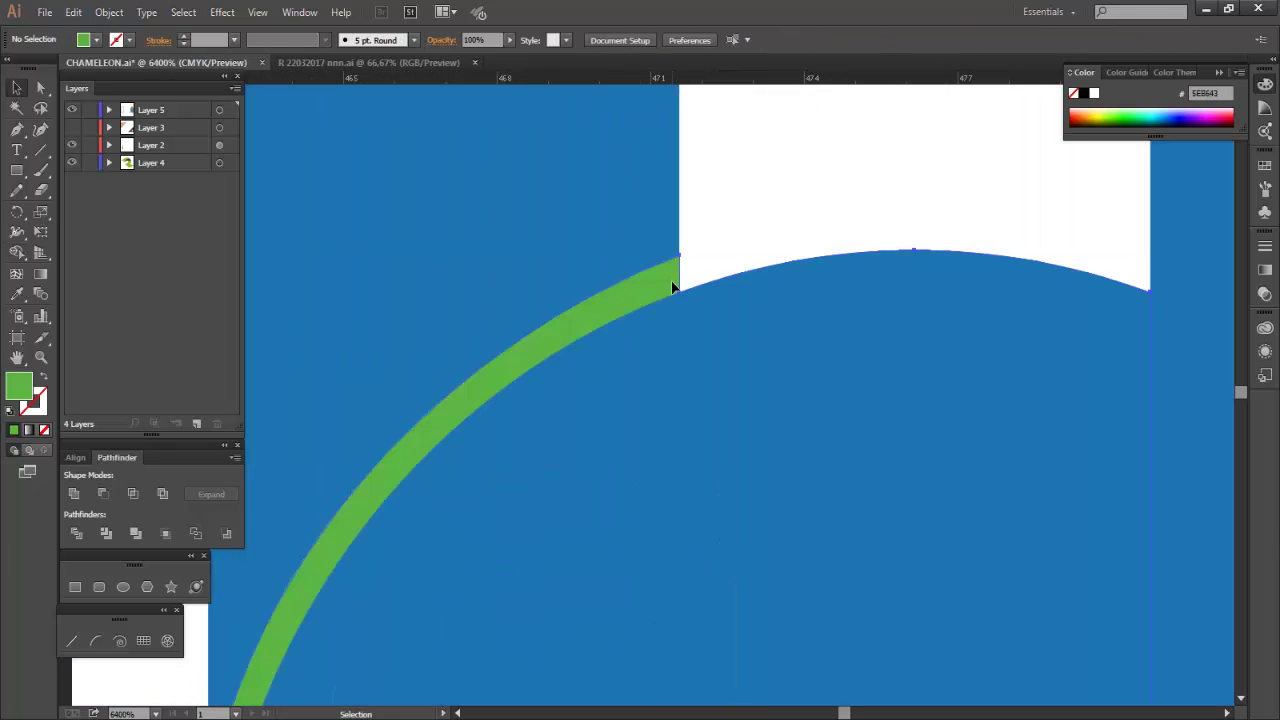
{"action": "left_click", "coordinate": [674, 287]}
{"action": "key", "text": "Delete"}
{"action": "scroll", "coordinate": [921, 411], "scroll_direction": "down", "scroll_amount": 8}
{"action": "scroll", "coordinate": [986, 590], "scroll_direction": "left", "scroll_amount": 1}
{"action": "scroll", "coordinate": [984, 582], "scroll_direction": "up", "scroll_amount": 2}
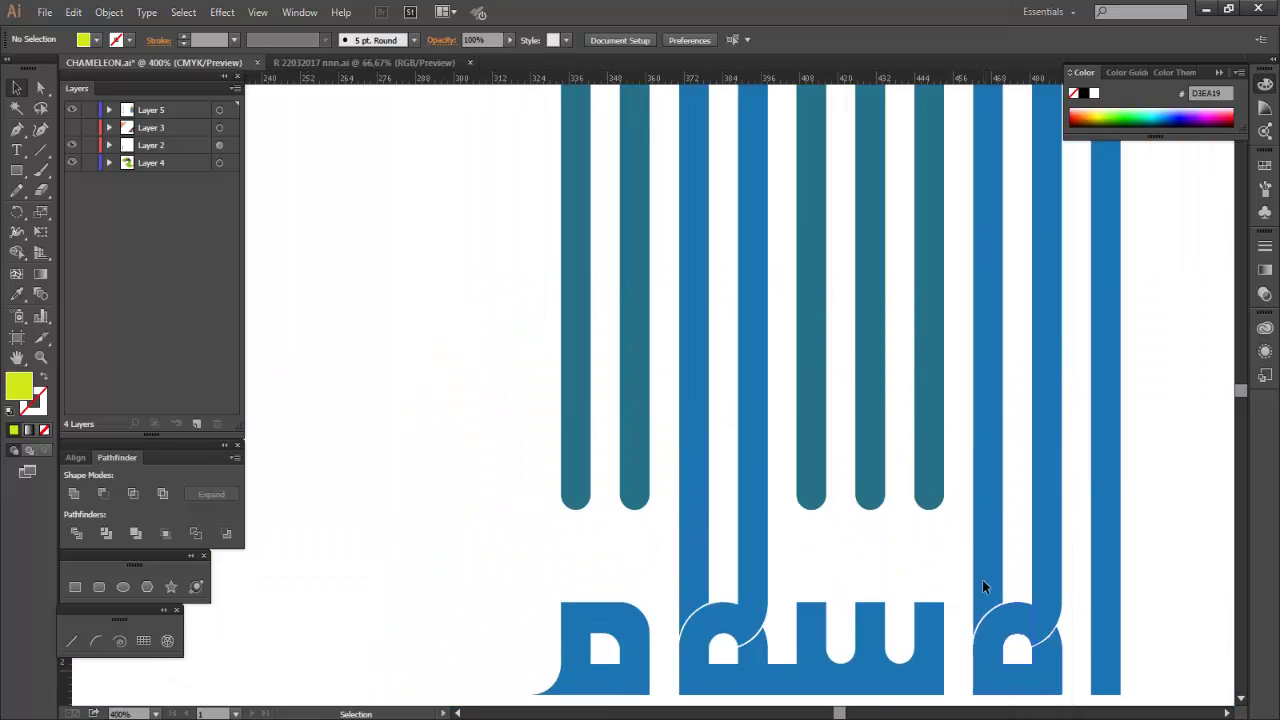
{"action": "scroll", "coordinate": [980, 470], "scroll_direction": "down", "scroll_amount": 3}
- Select the dome, arch bands and tall right stripe and recolour them with the green palette hexagon's fill
{"action": "left_click", "coordinate": [924, 262]}
{"action": "key", "text": "ctrl+a"}
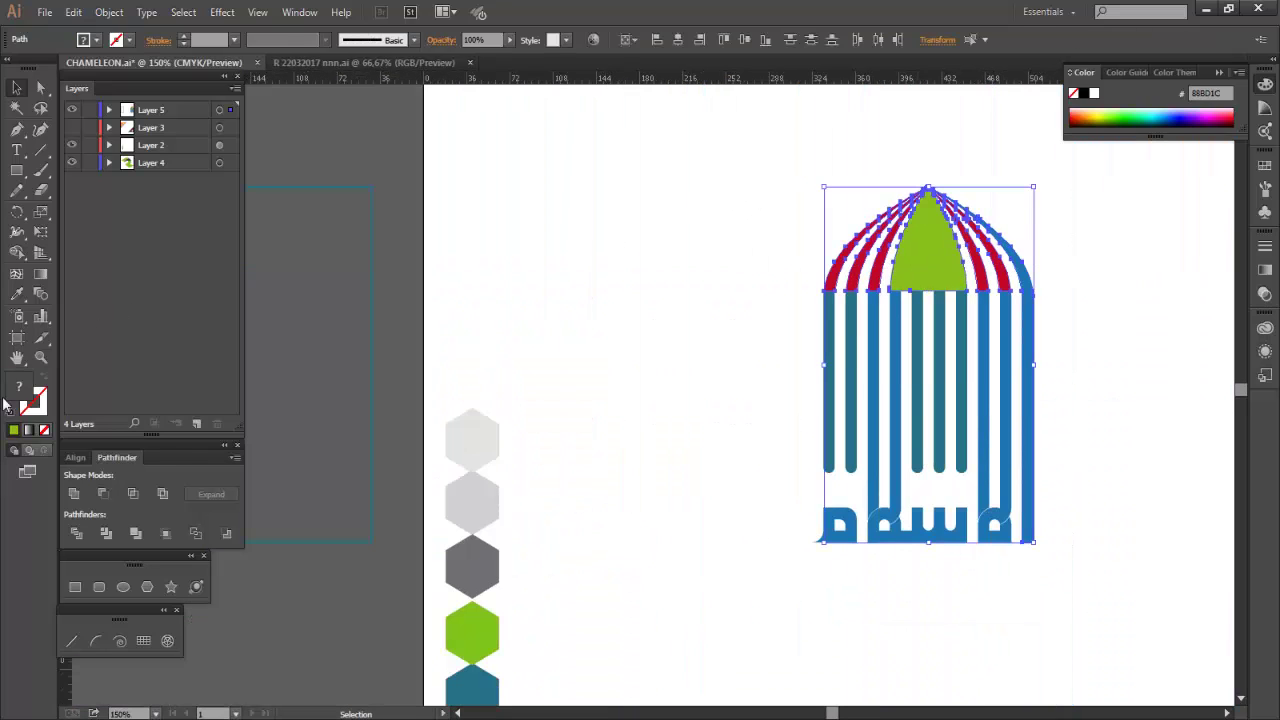
{"action": "left_click", "coordinate": [15, 299]}
{"action": "left_click", "coordinate": [480, 622]}
- Select the blue letters with their tall stripes and recolour them with the teal palette hexagon's fill
{"action": "left_click", "coordinate": [14, 92]}
{"action": "left_click_drag", "start_coordinate": [762, 408], "coordinate": [1013, 576]}
{"action": "left_click", "coordinate": [21, 299]}
{"action": "left_click", "coordinate": [481, 686]}
- Recolour the five short rounded stripes with the dark grey palette hexagon's fill (6E6F73) and deselect them
{"action": "left_click", "coordinate": [15, 94]}
{"action": "left_click_drag", "start_coordinate": [756, 398], "coordinate": [964, 428]}
{"action": "left_click", "coordinate": [17, 296]}
{"action": "left_click", "coordinate": [487, 573]}
{"action": "left_click", "coordinate": [16, 92]}
{"action": "left_click", "coordinate": [1068, 409], "text": "ctrl"}
{"action": "left_click", "coordinate": [829, 425]}
{"action": "left_click", "coordinate": [1116, 402], "text": "ctrl"}
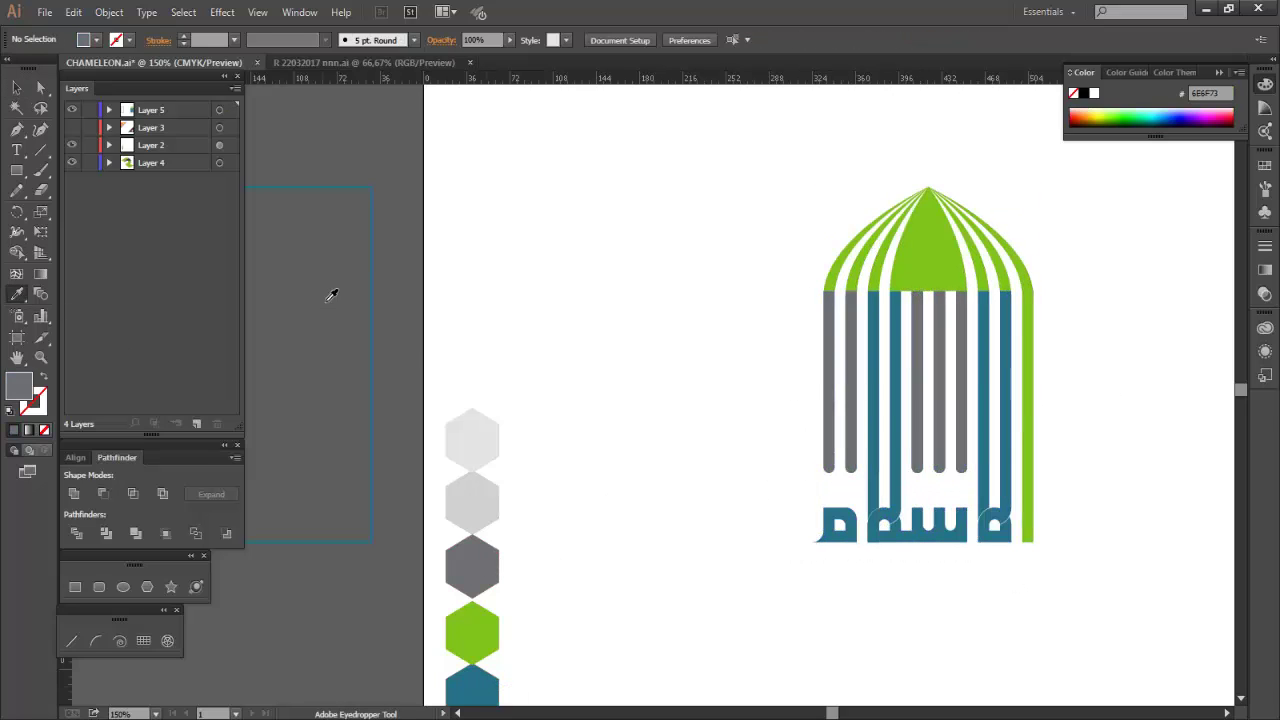
- Delete the tiny teal sliver on the outer edge of the right green stripe, just below the arch
{"action": "scroll", "coordinate": [1076, 274], "scroll_direction": "up", "scroll_amount": 4}
{"action": "scroll", "coordinate": [885, 364], "scroll_direction": "up", "scroll_amount": 4}
{"action": "left_click", "coordinate": [976, 357]}
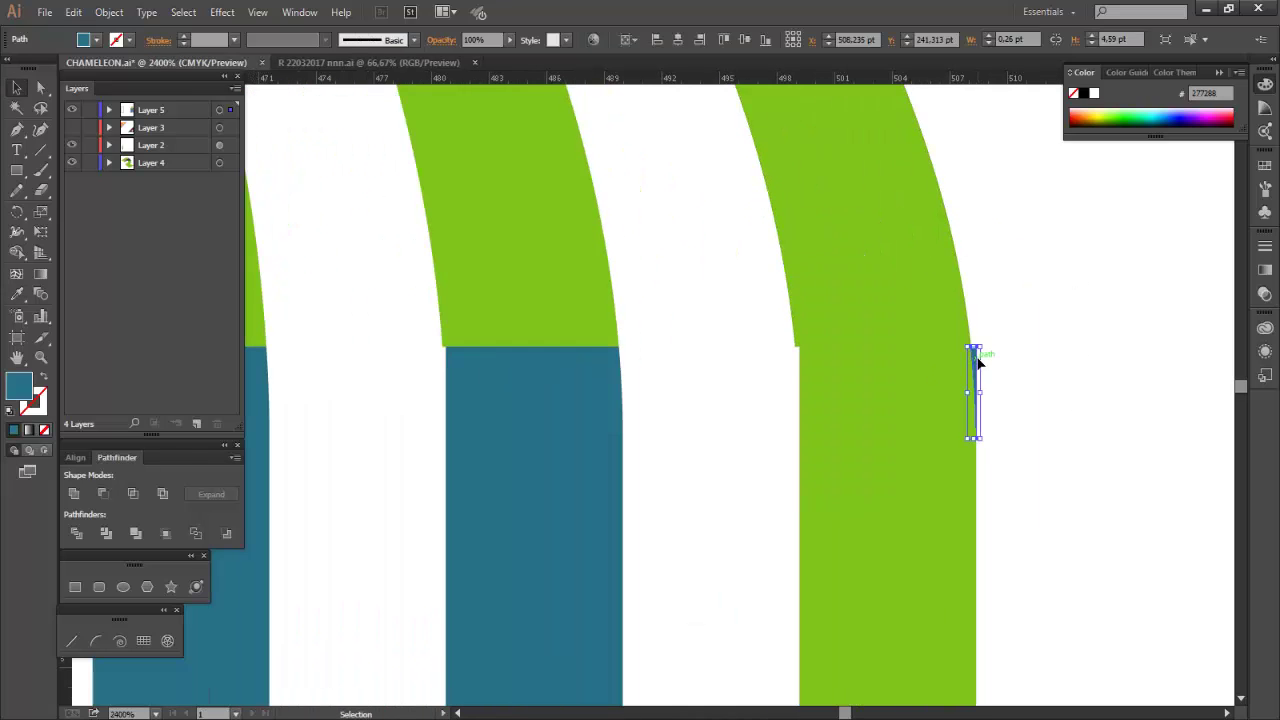
{"action": "key", "text": "Delete"}
{"action": "scroll", "coordinate": [424, 338], "scroll_direction": "down", "scroll_amount": 7}
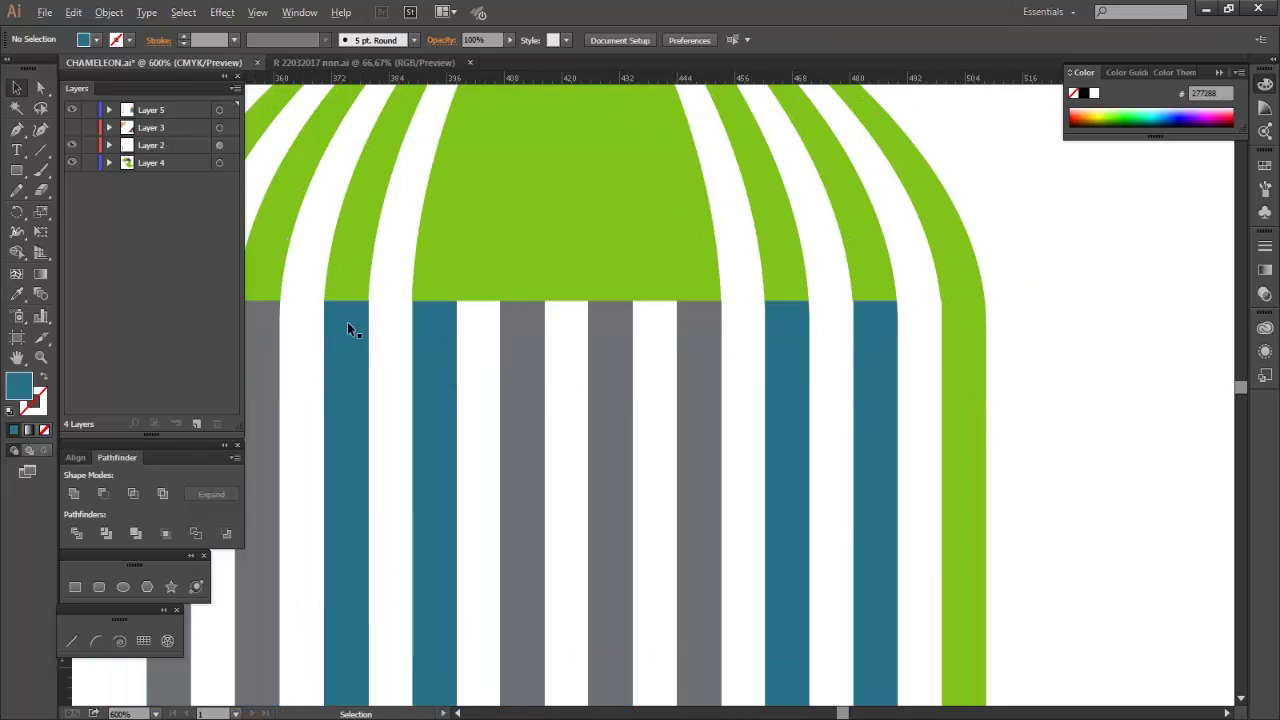
{"action": "scroll", "coordinate": [1005, 440], "scroll_direction": "down", "scroll_amount": 1}
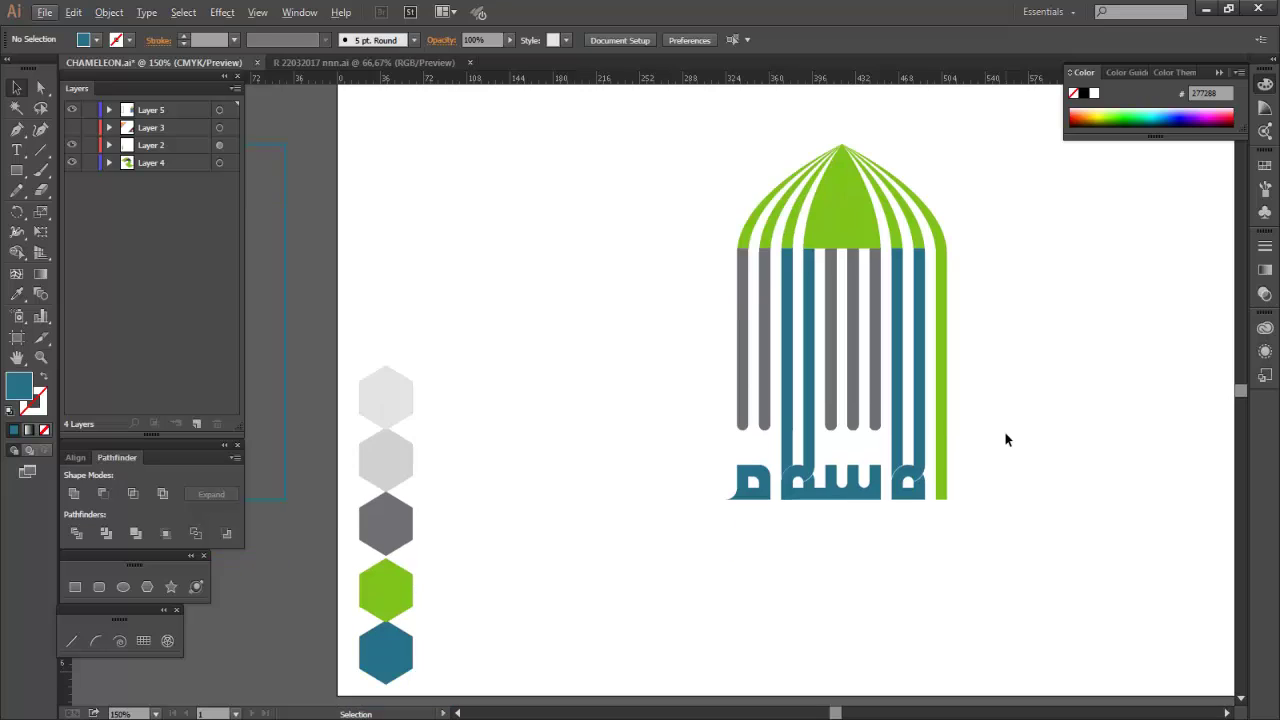
- Round the tops of the three teeth of the middle letter
{"action": "scroll", "coordinate": [855, 405], "scroll_direction": "up", "scroll_amount": 4}
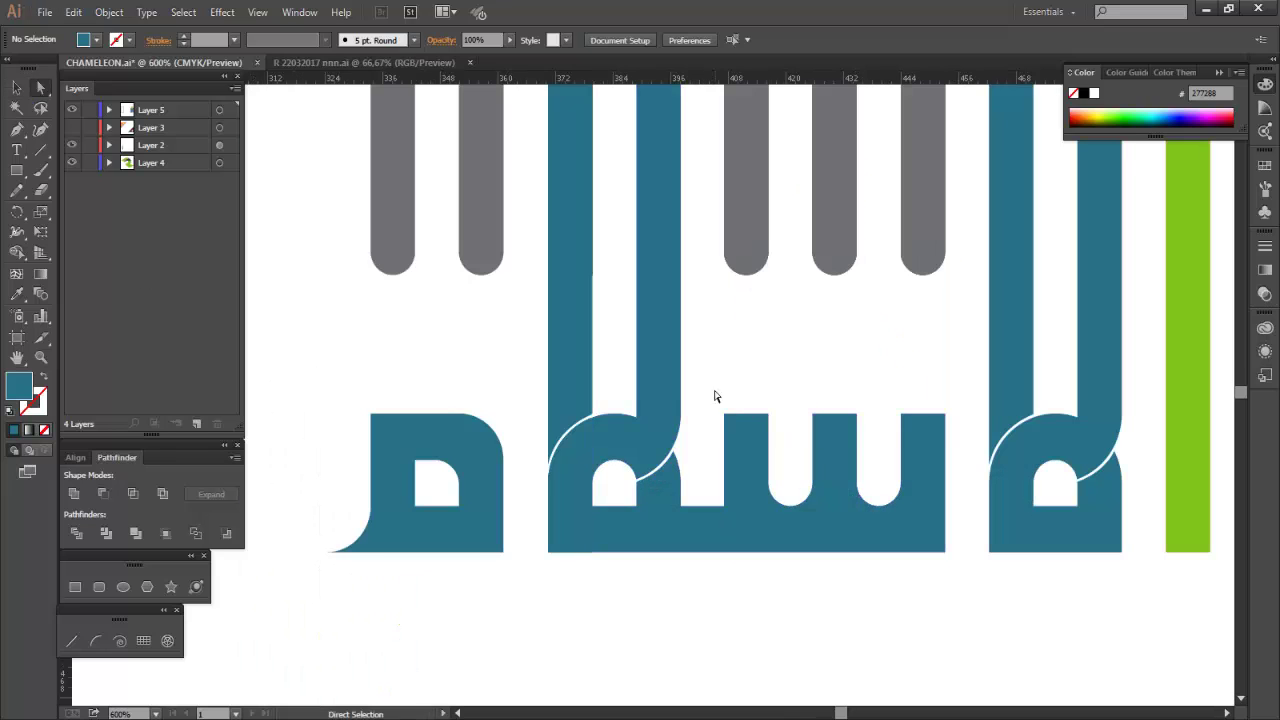
{"action": "scroll", "coordinate": [800, 562], "scroll_direction": "down", "scroll_amount": 4}
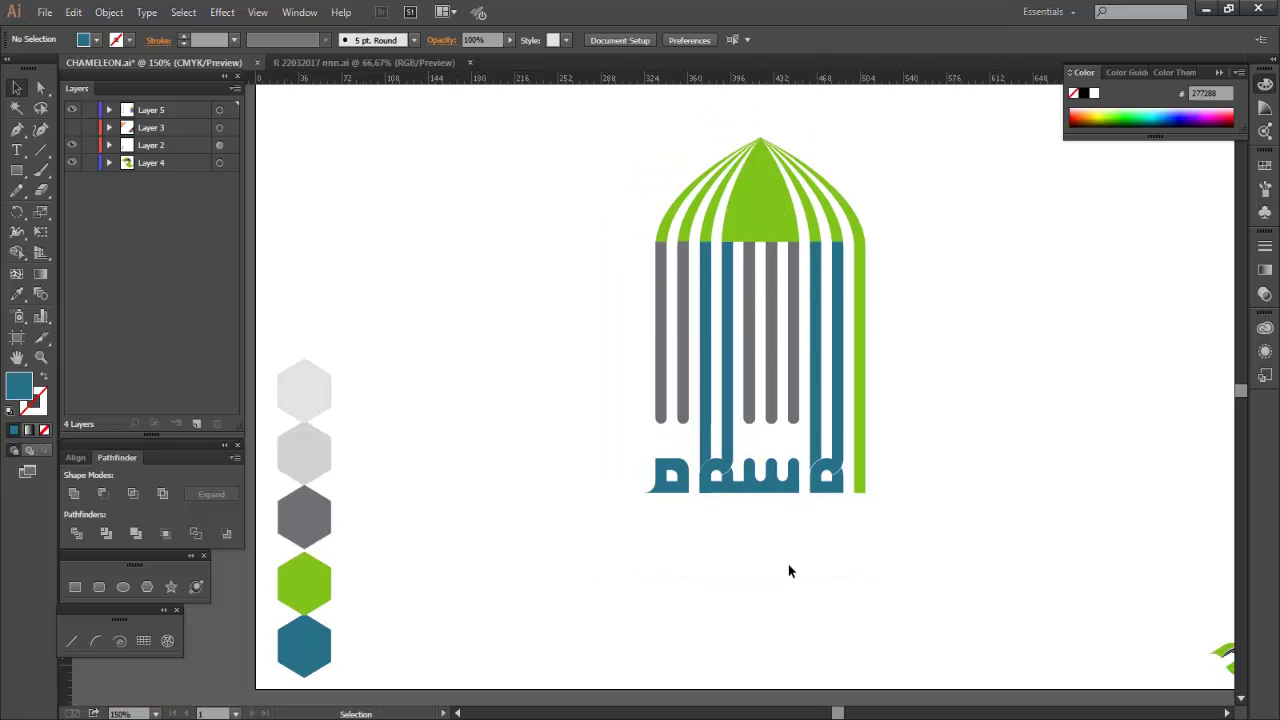
{"action": "scroll", "coordinate": [782, 571], "scroll_direction": "down", "scroll_amount": 2}
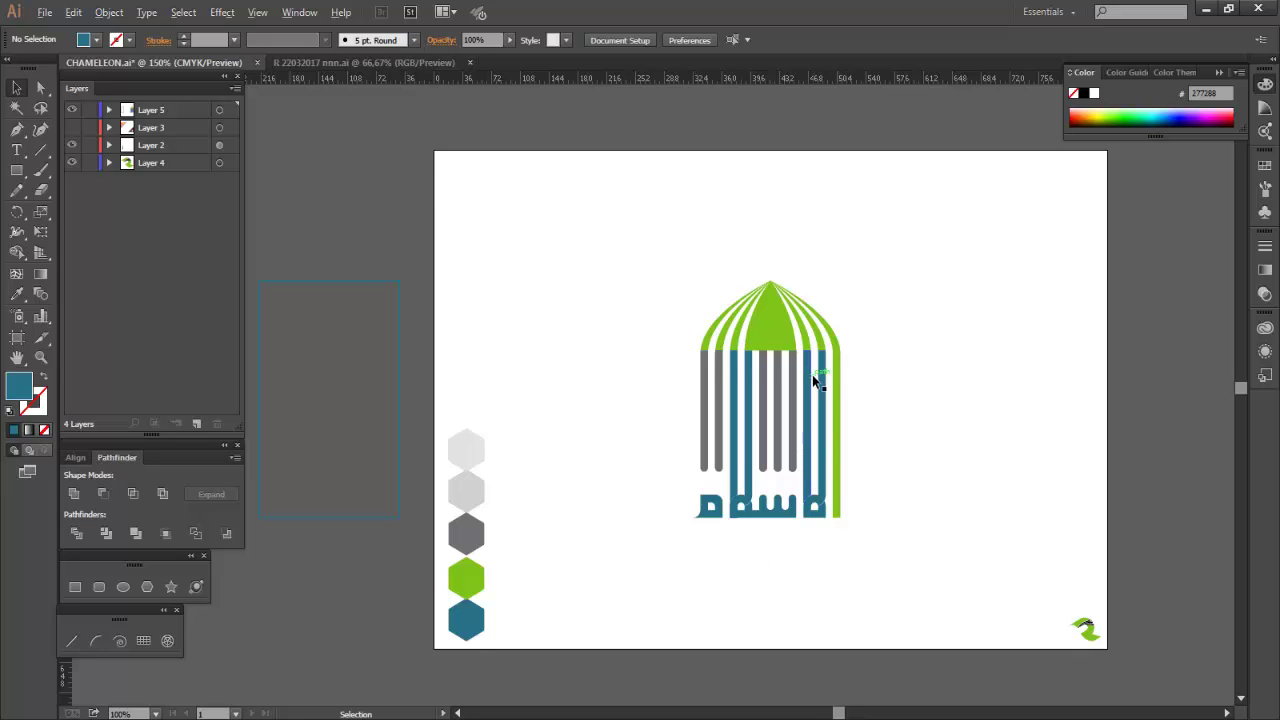
- Draw a horizontal line about 17.25 pt long across the right green stripe at the dome's base and divide the objects below it
{"action": "scroll", "coordinate": [813, 373], "scroll_direction": "up", "scroll_amount": 4}
{"action": "key", "text": "backslash"}
{"action": "left_click_drag", "start_coordinate": [934, 273], "coordinate": [879, 273]}
{"action": "left_click", "coordinate": [16, 88]}
{"action": "left_click", "coordinate": [109, 13]}
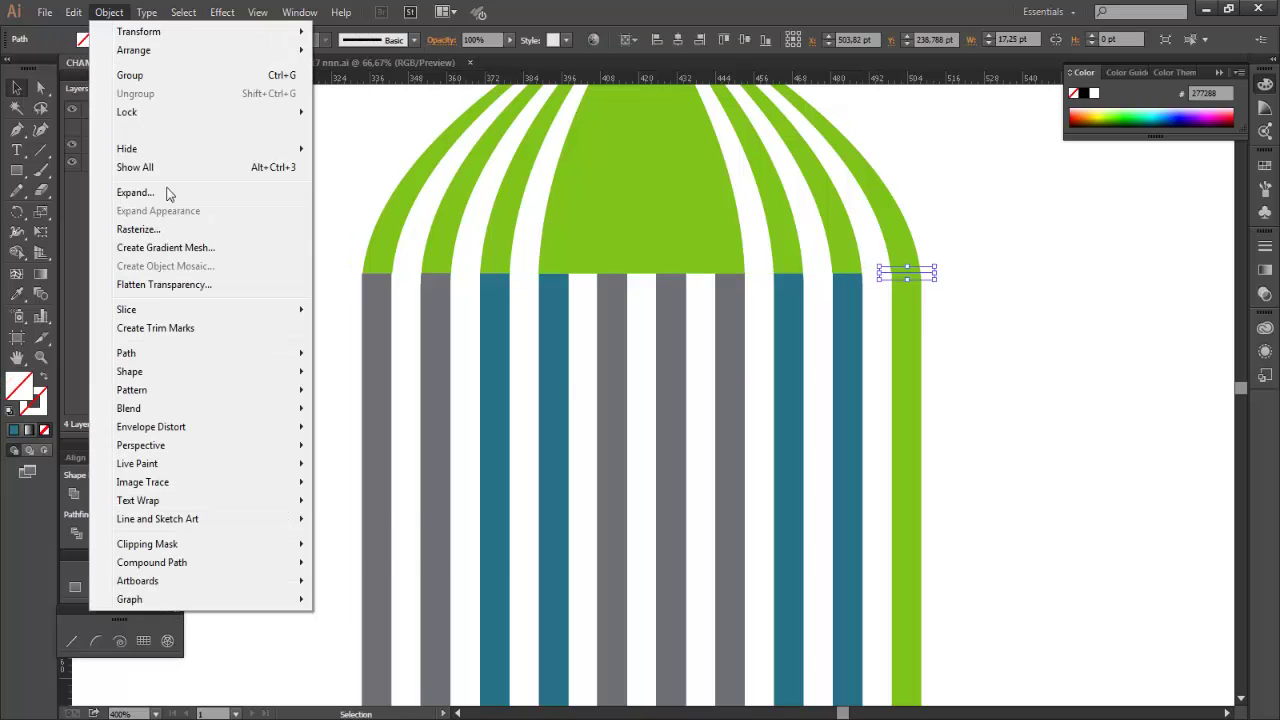
{"action": "mouse_move", "coordinate": [285, 353]}
{"action": "left_click", "coordinate": [381, 489]}
- Recolour the straight part of the right green stripe below the arch with the teal stripes' fill (277288)
{"action": "left_click", "coordinate": [1005, 345]}
{"action": "left_click", "coordinate": [911, 335]}
{"action": "left_click", "coordinate": [16, 294]}
{"action": "left_click", "coordinate": [495, 355]}
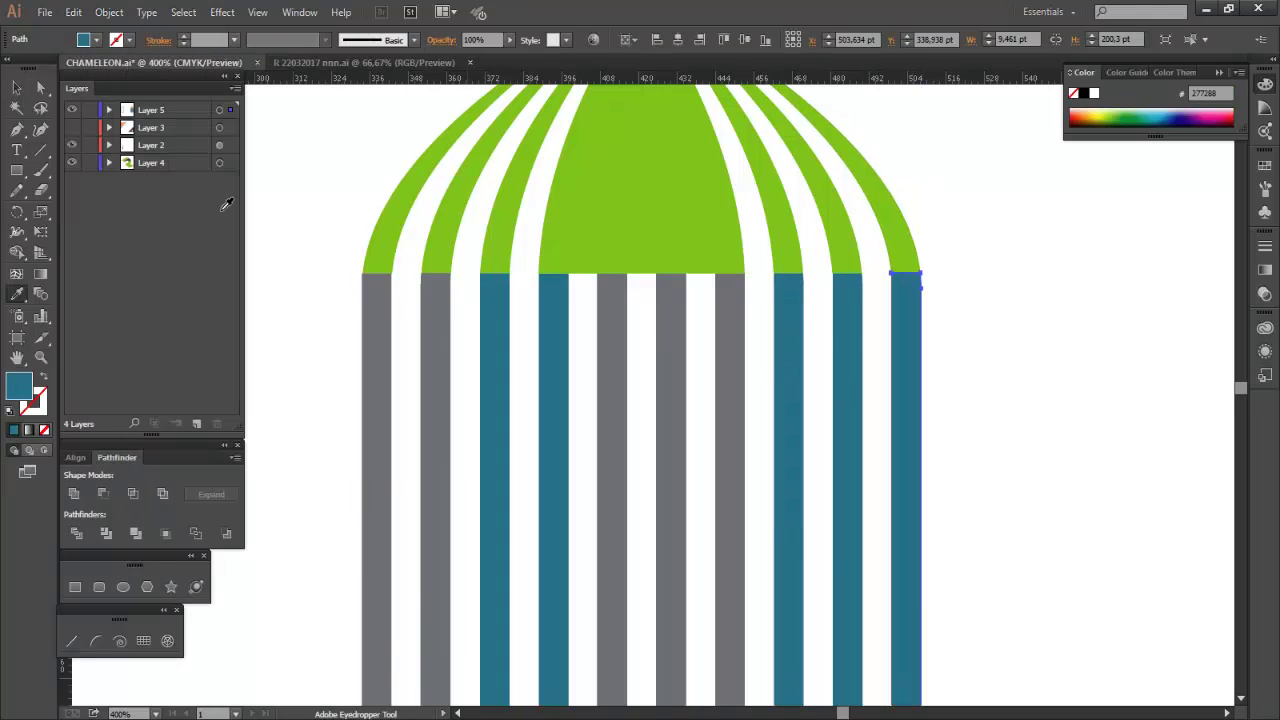